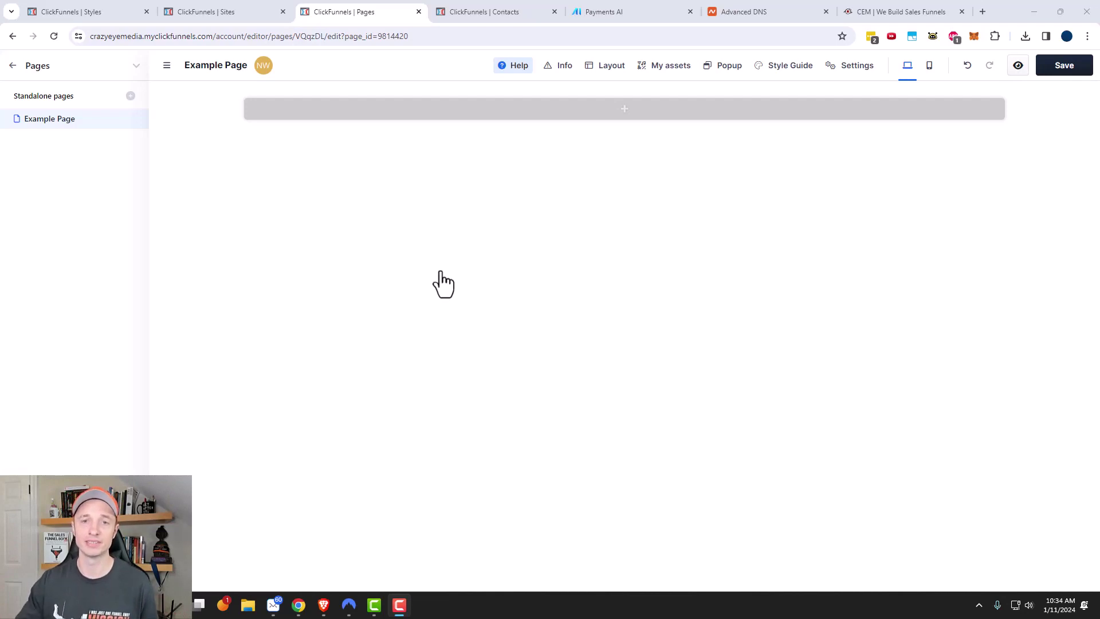
# Step: Add a FULL PAGE section to the empty Example Page so the Rows library opens
pyautogui.click(641, 110)
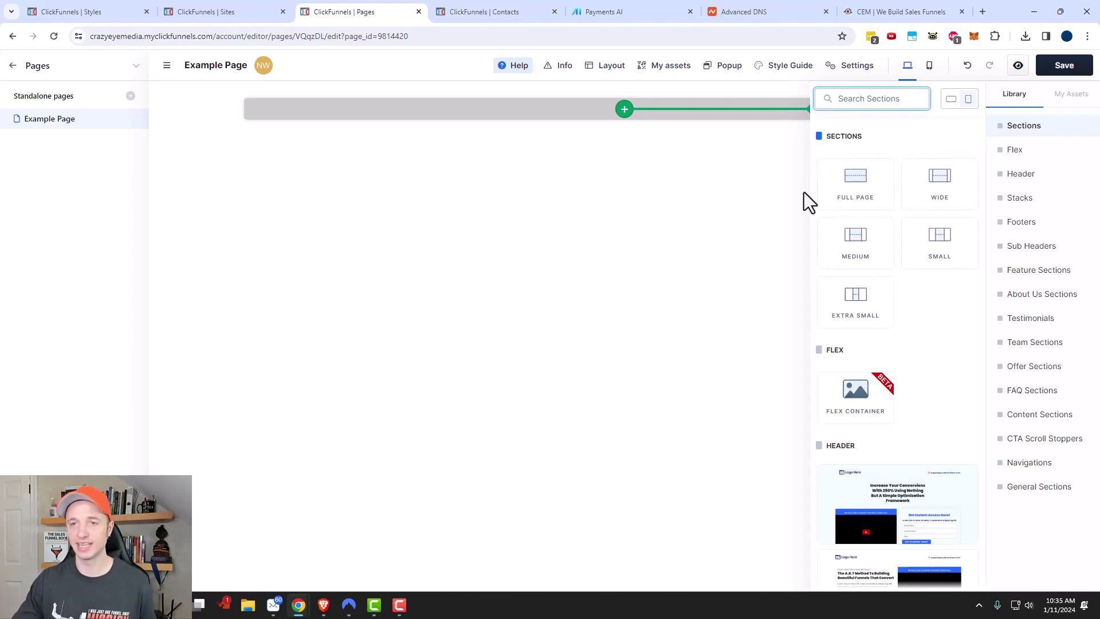
pyautogui.moveTo(852, 178); pyautogui.dragTo(855, 186)
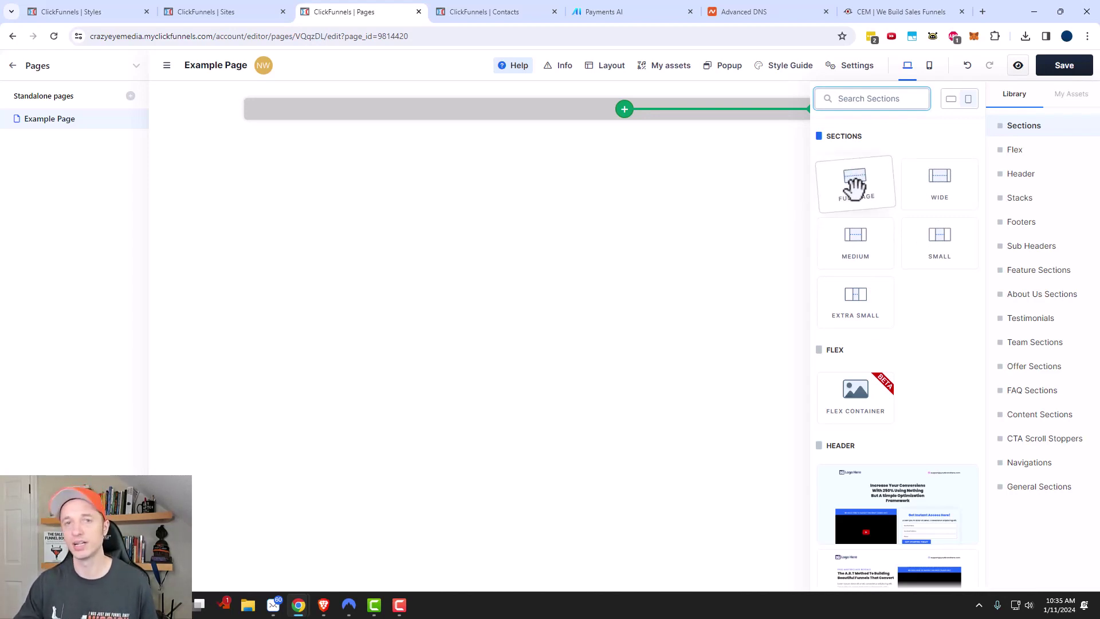
pyautogui.click(861, 187)
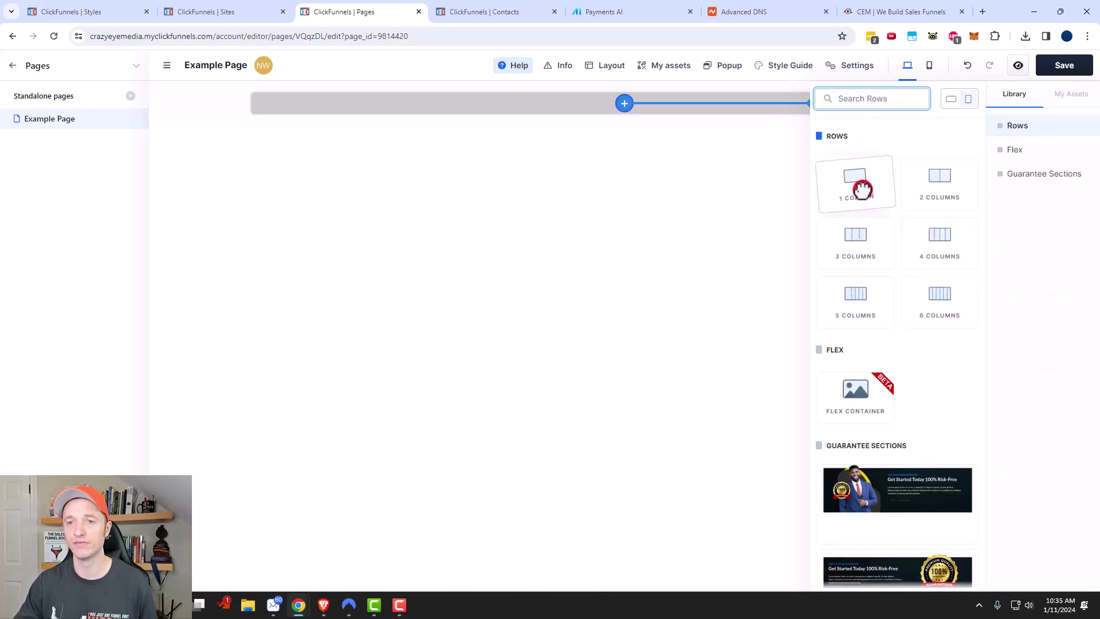
pyautogui.moveTo(862, 189); pyautogui.dragTo(859, 186)
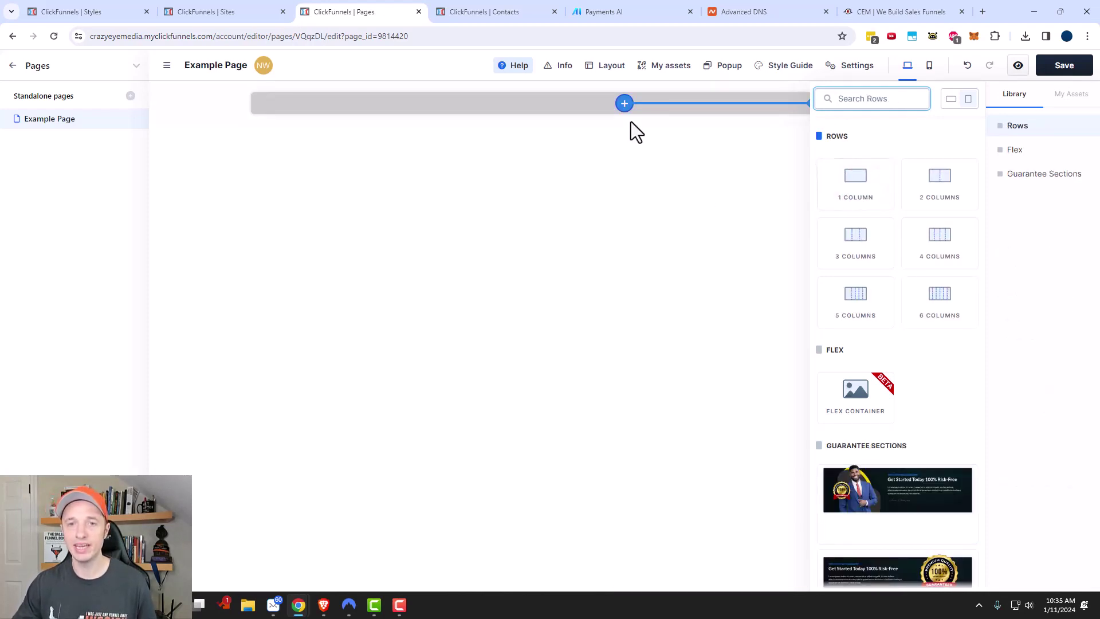
pyautogui.moveTo(867, 182)
pyautogui.mouseDown()
pyautogui.moveTo(842, 206)
pyautogui.moveTo(862, 187)
pyautogui.moveTo(849, 195)
pyautogui.moveTo(854, 179)
pyautogui.moveTo(862, 185)
pyautogui.mouseUp()
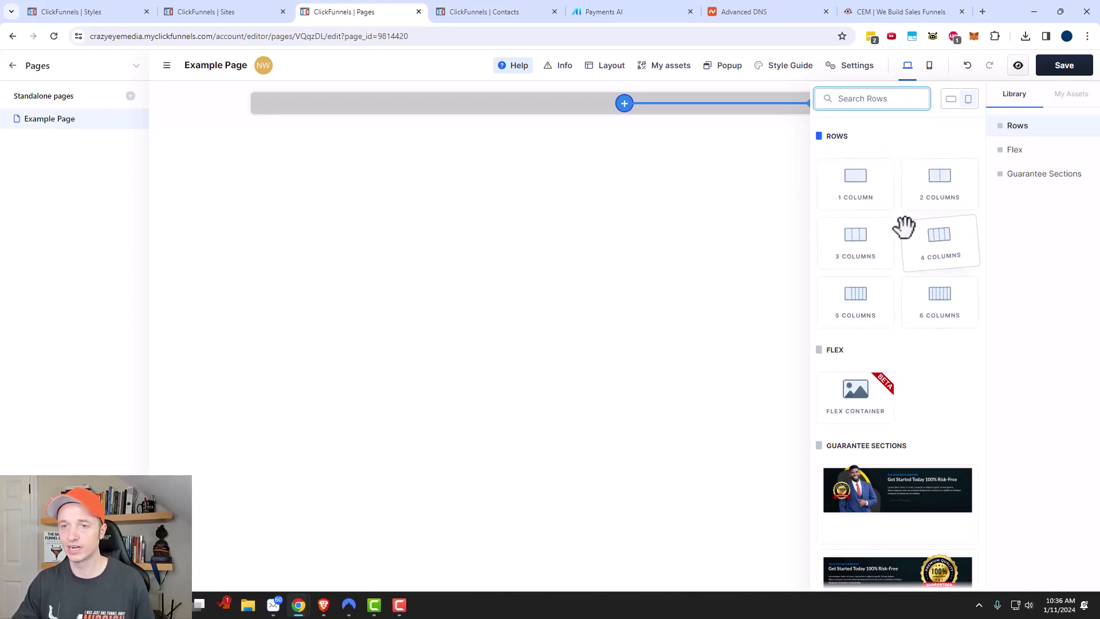
# Step: Insert a 3-column row, then browse the Elements library's General, Blog, Course, Products and Order elements for column one
pyautogui.click(860, 243)
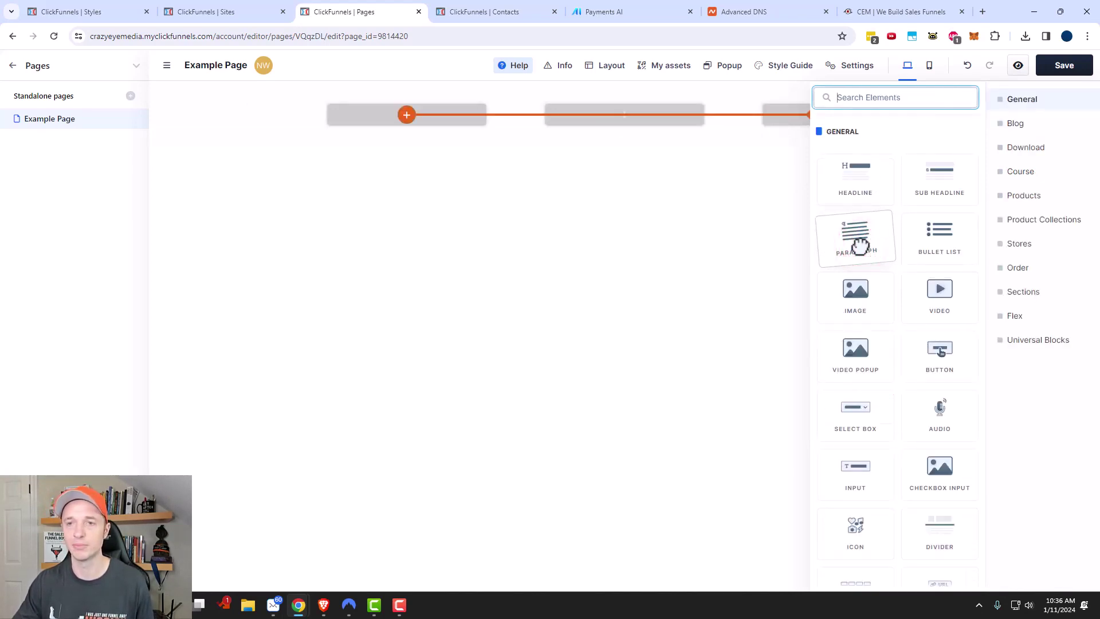
pyautogui.click(714, 170)
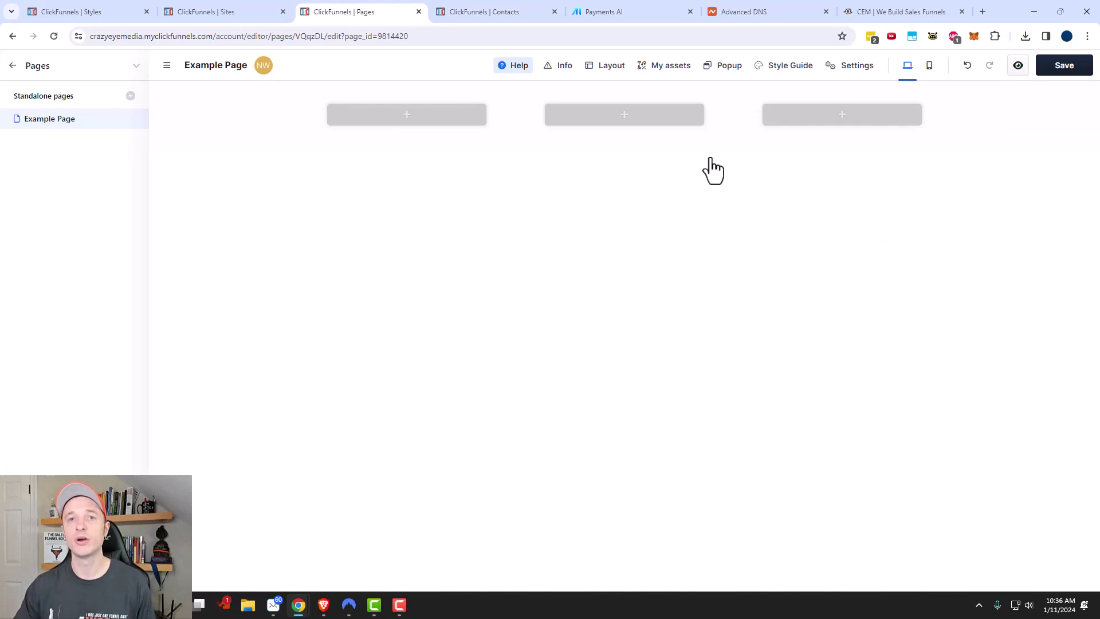
pyautogui.click(419, 114)
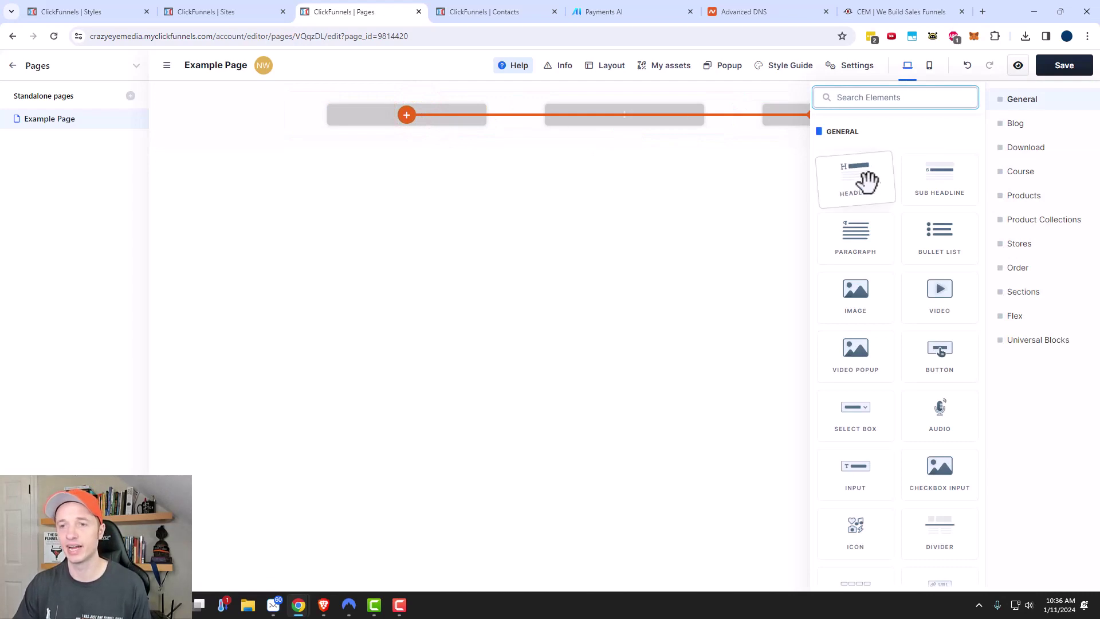
pyautogui.scroll(-5, 868, 301)
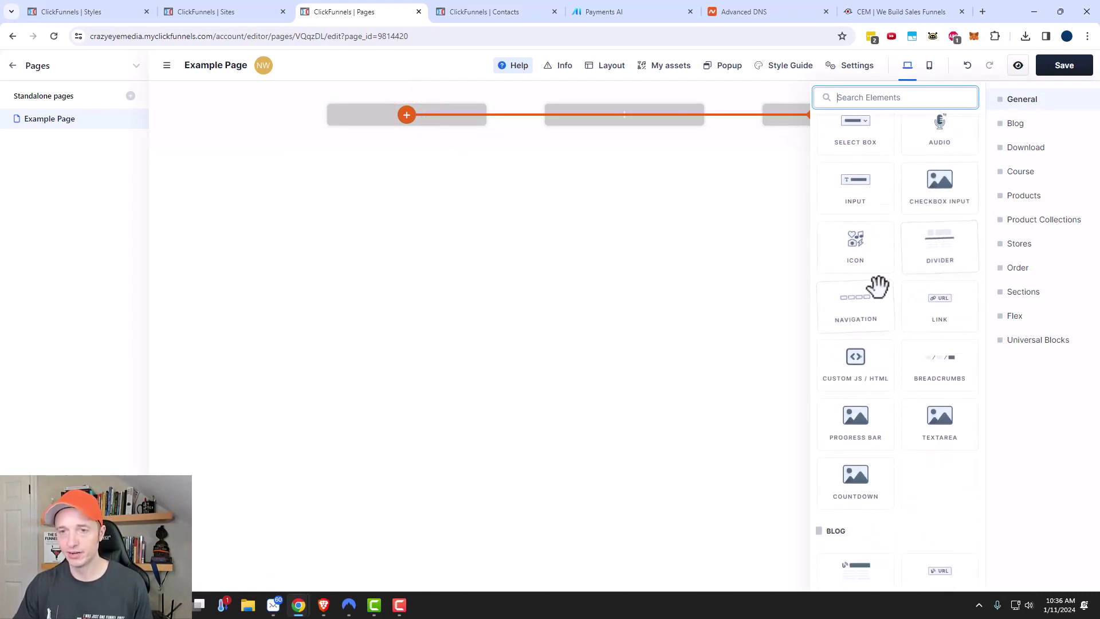
pyautogui.scroll(-4, 876, 287)
pyautogui.scroll(-2, 874, 349)
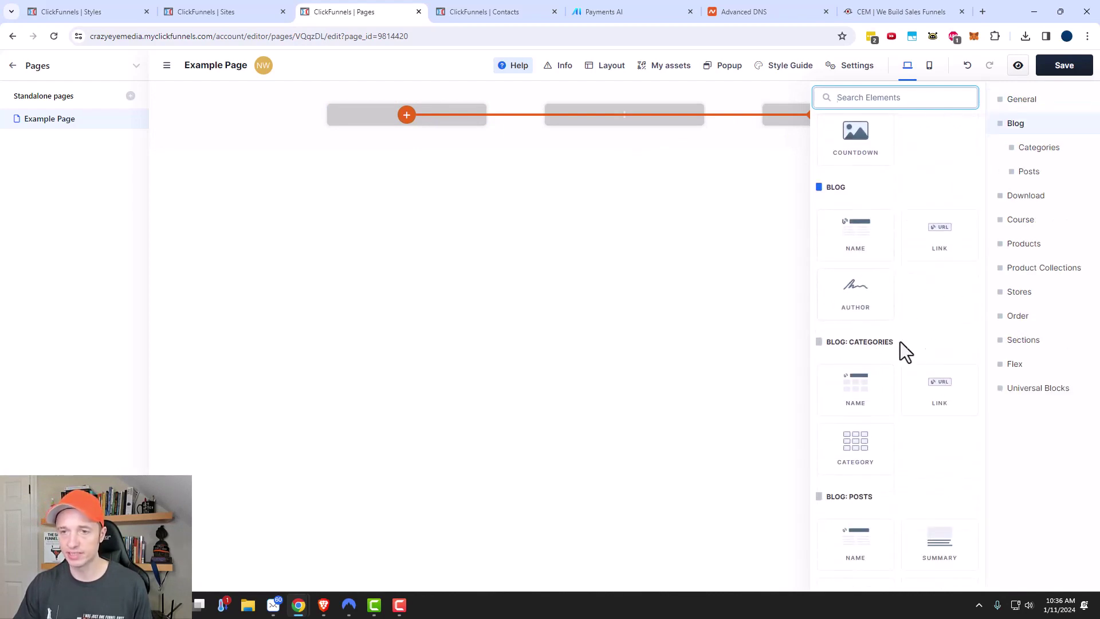
pyautogui.scroll(-9, 908, 344)
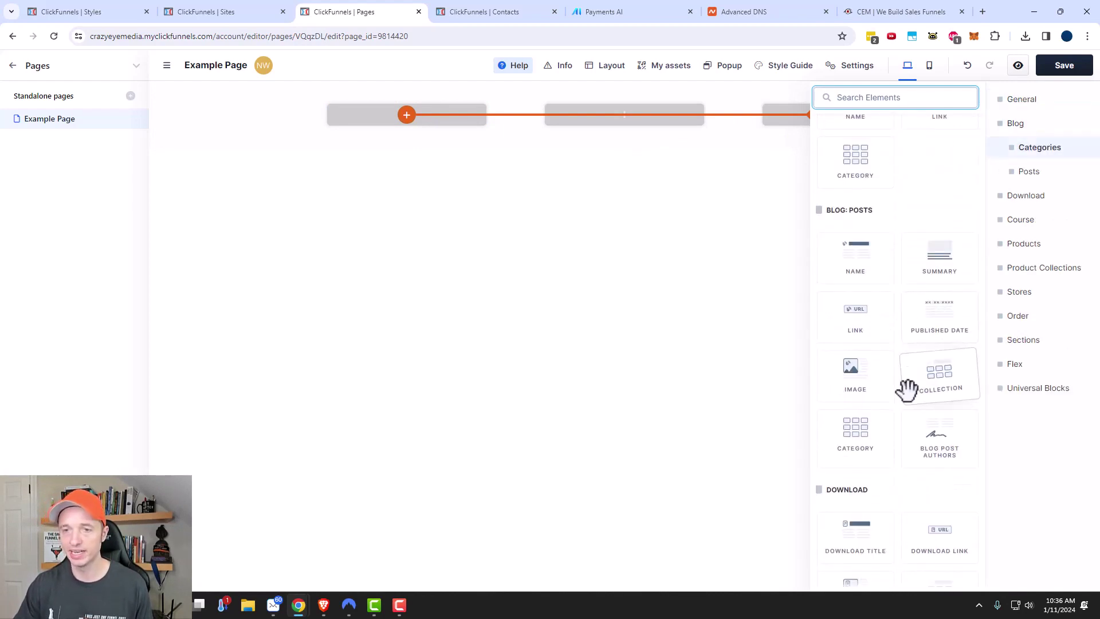
pyautogui.scroll(-9, 893, 434)
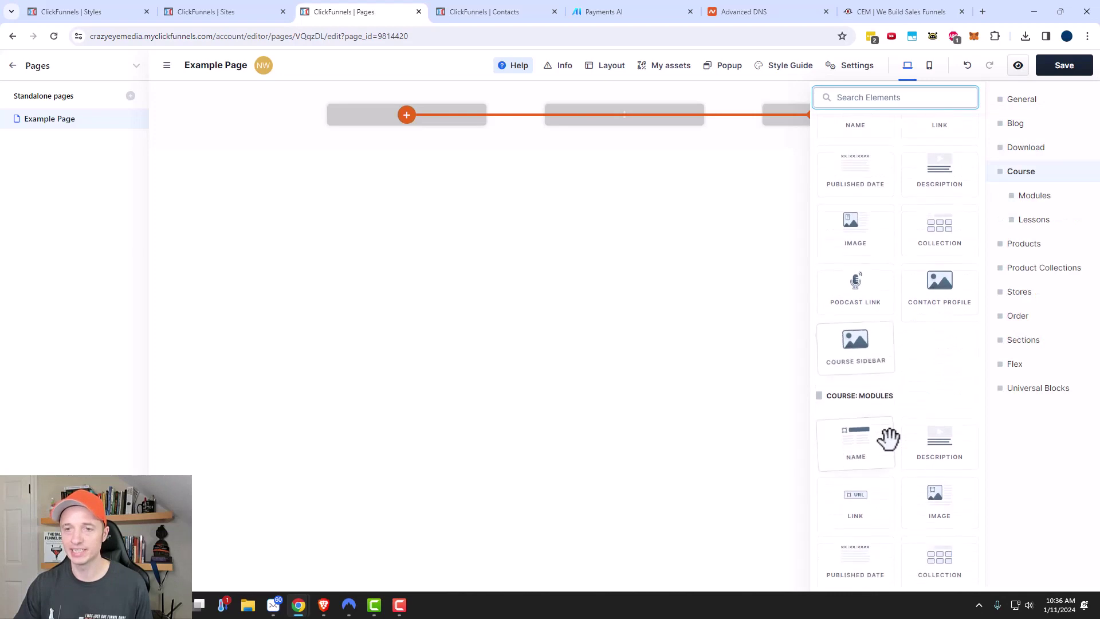
pyautogui.scroll(-11, 889, 440)
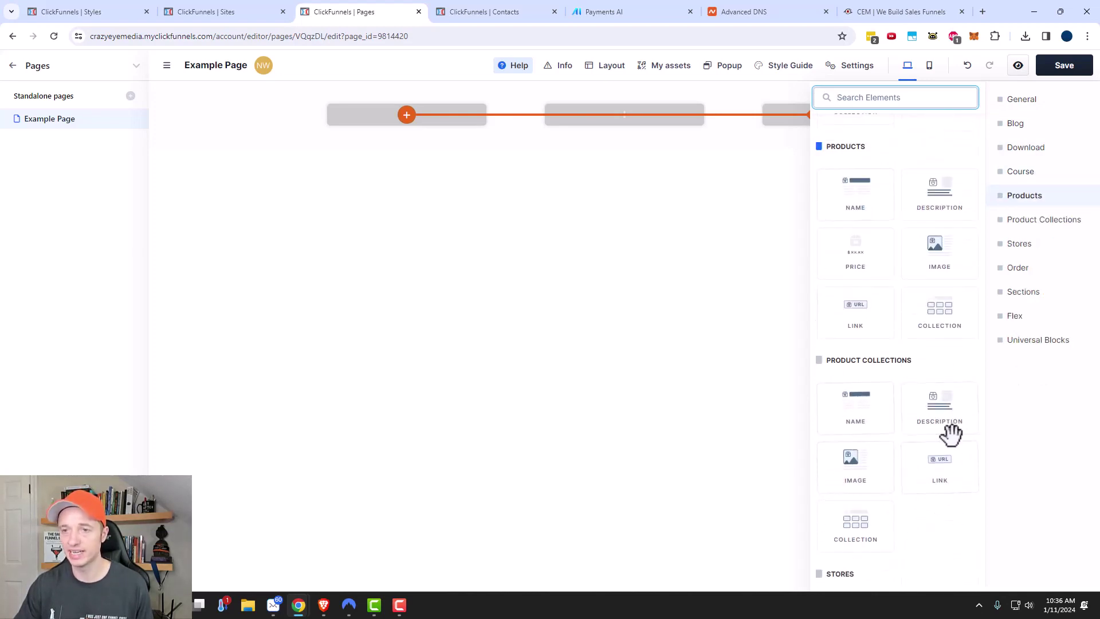
pyautogui.scroll(-10, 958, 435)
pyautogui.scroll(12, 961, 444)
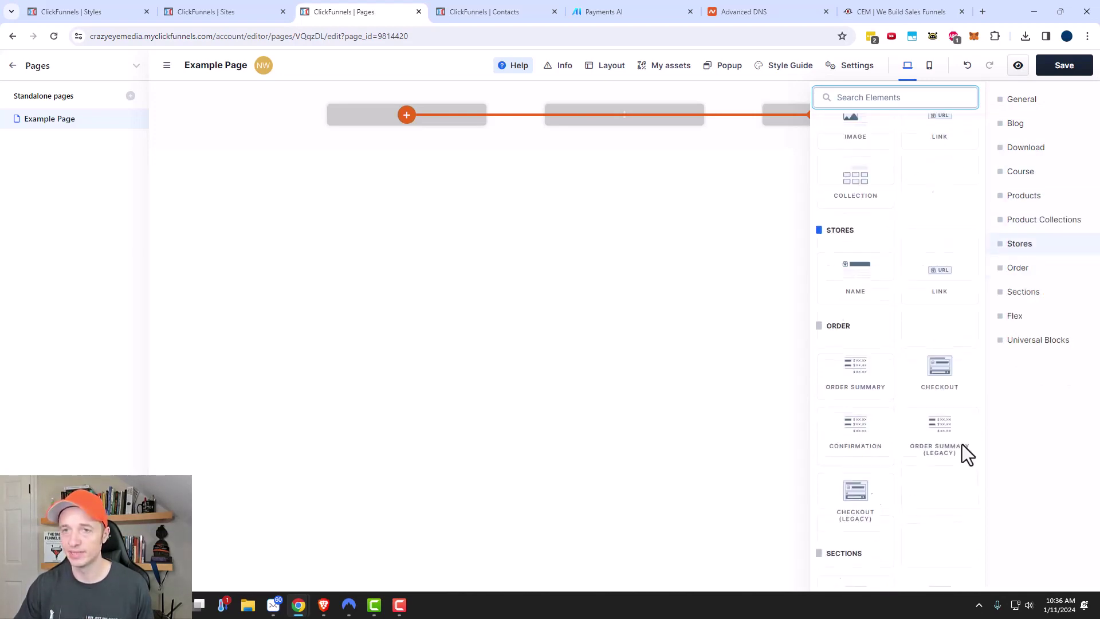
pyautogui.scroll(15, 961, 444)
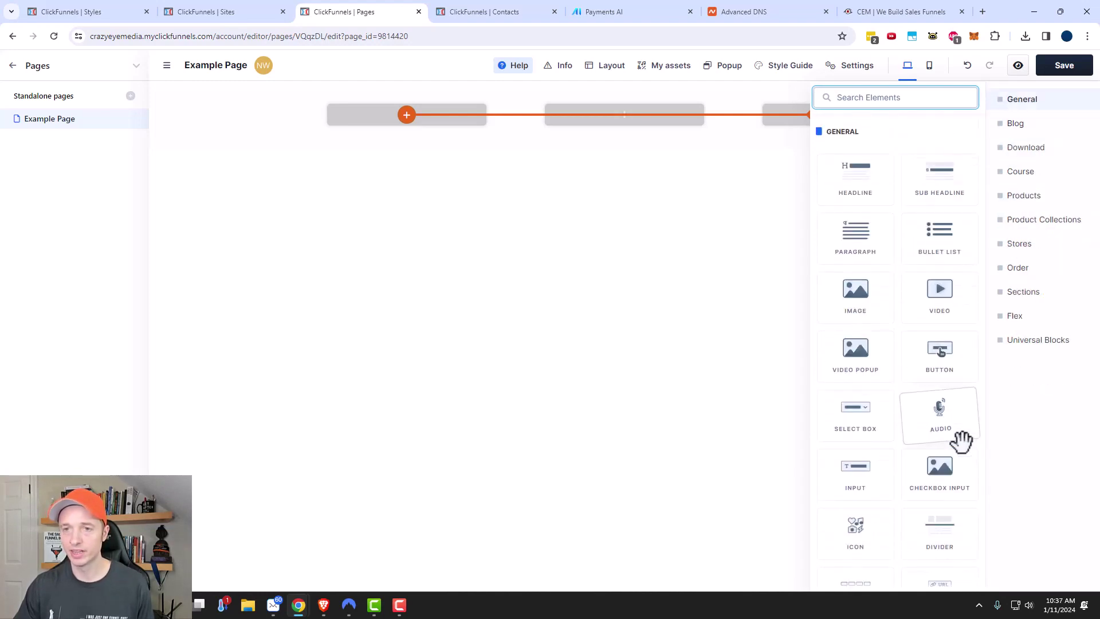
# Step: Put a Headline in column one, an Image in column two and a 'Click to Sign Up' Button in column three
pyautogui.click(865, 187)
pyautogui.moveTo(865, 188); pyautogui.dragTo(462, 145)
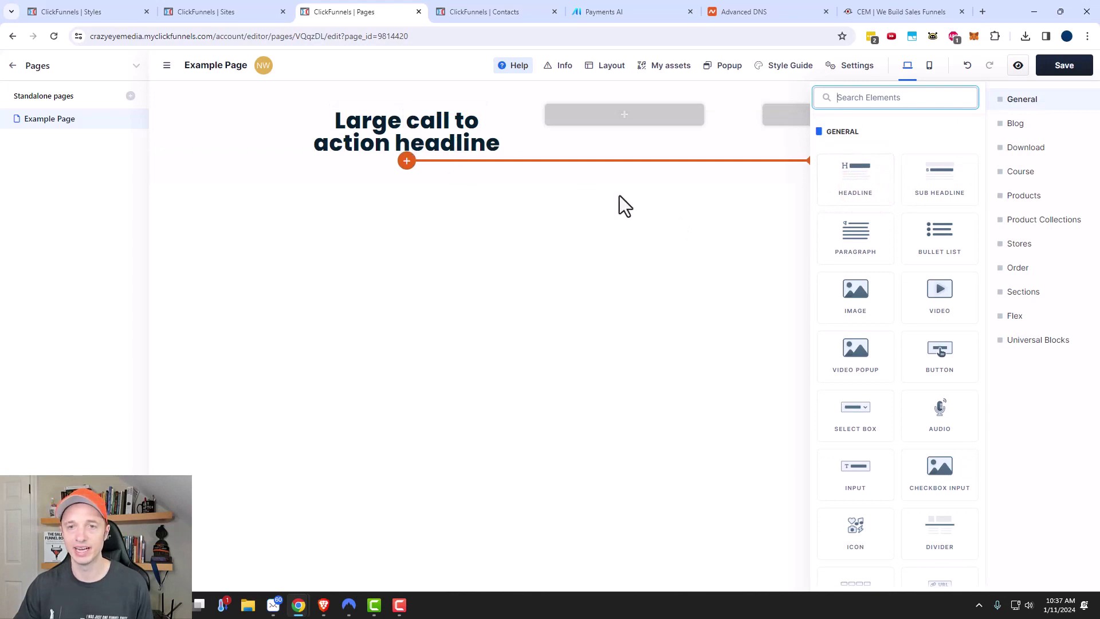
pyautogui.click(631, 210)
pyautogui.click(630, 118)
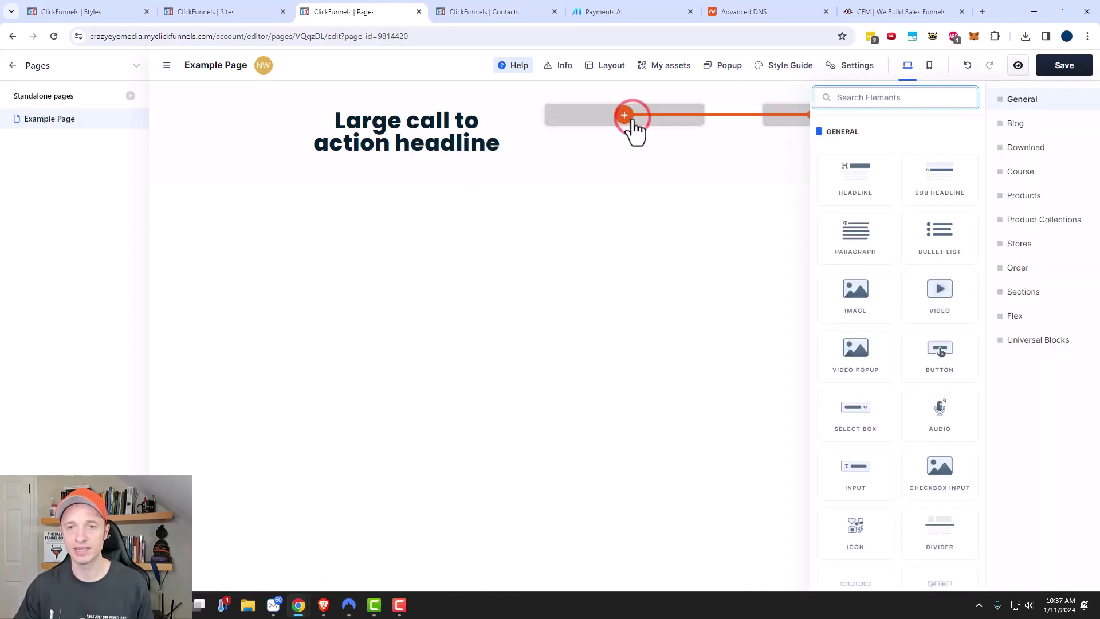
pyautogui.moveTo(860, 295); pyautogui.dragTo(864, 295)
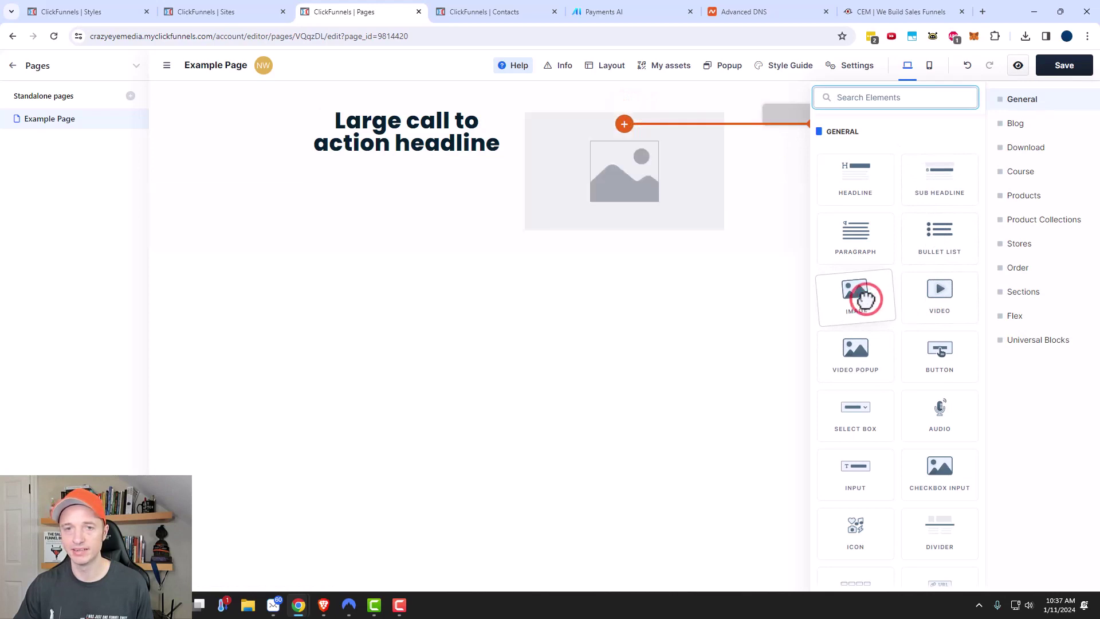
pyautogui.click(725, 266)
pyautogui.click(844, 118)
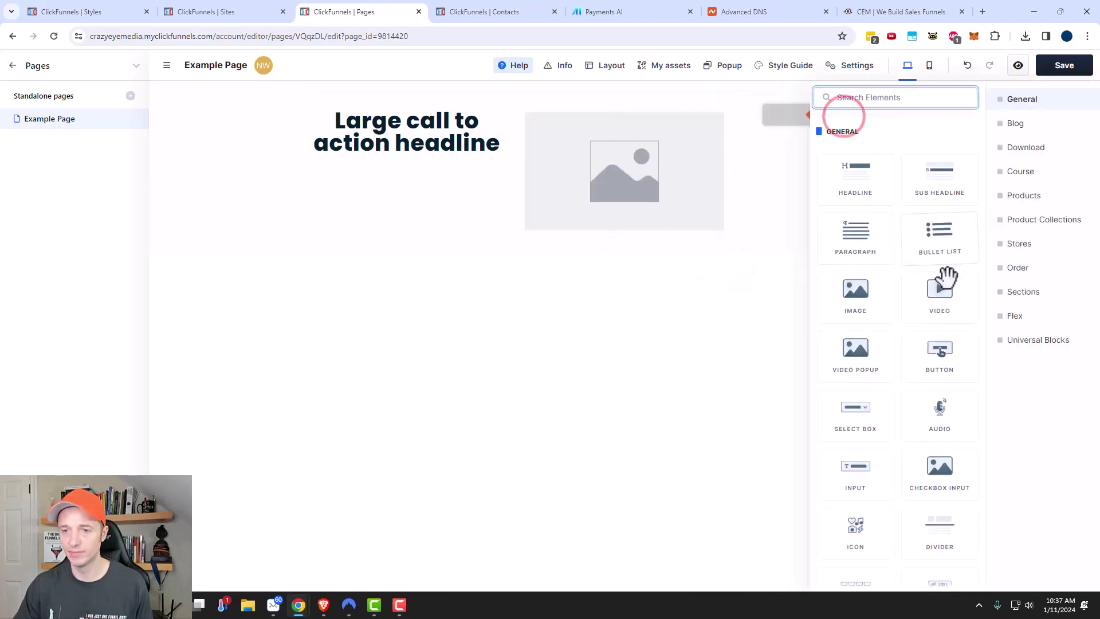
pyautogui.moveTo(934, 355); pyautogui.dragTo(934, 356)
pyautogui.click(606, 362)
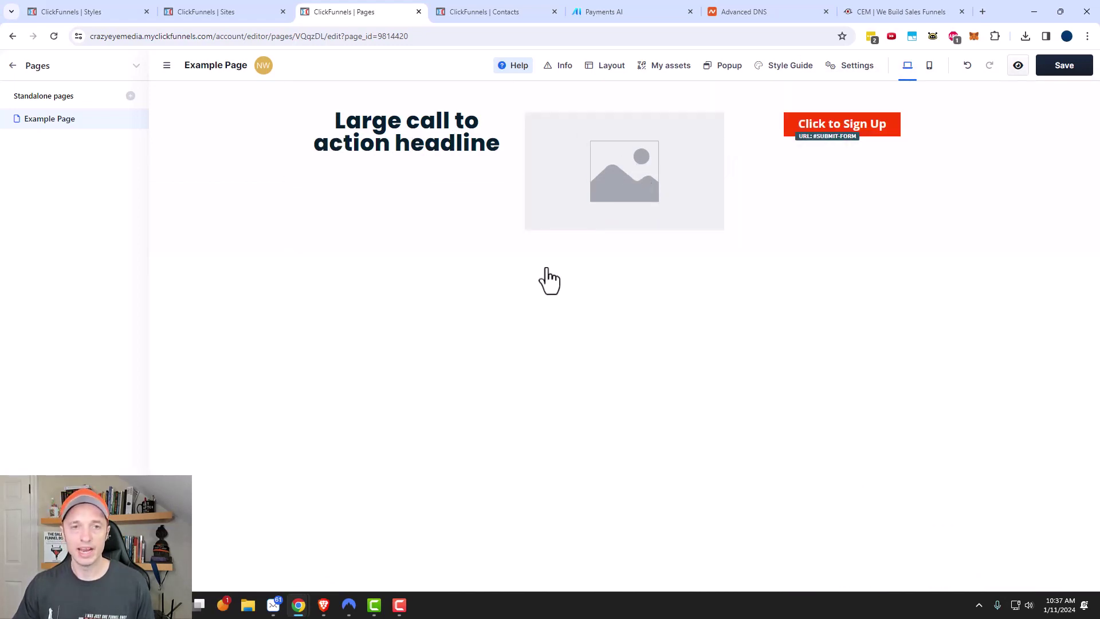
pyautogui.moveTo(422, 121); pyautogui.dragTo(600, 233)
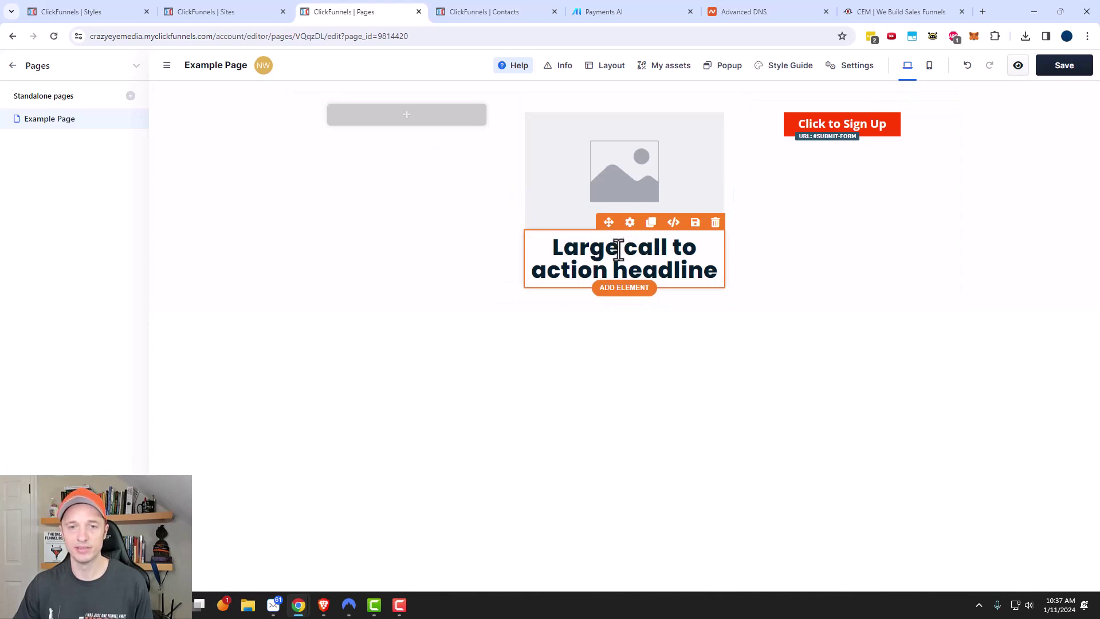
pyautogui.moveTo(608, 222); pyautogui.dragTo(420, 109)
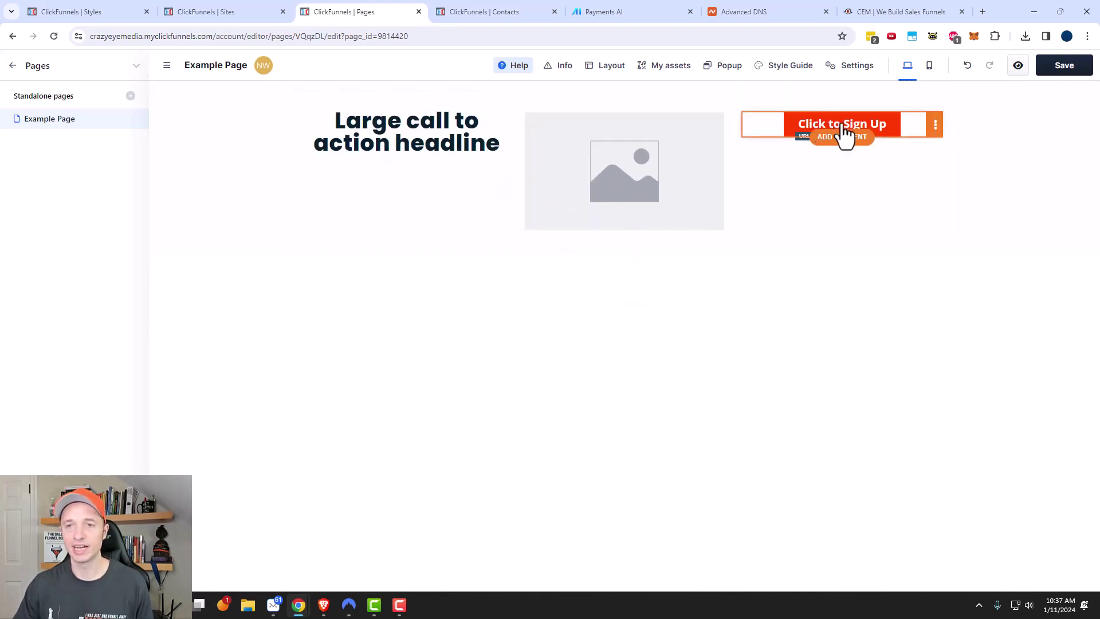
pyautogui.moveTo(845, 135); pyautogui.dragTo(388, 143)
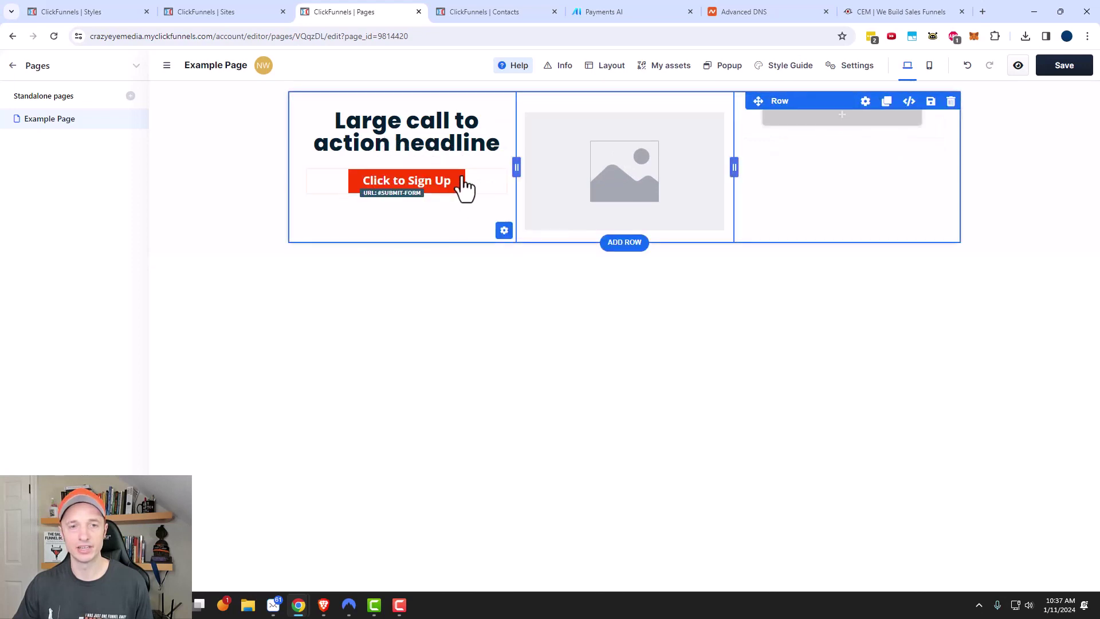
pyautogui.moveTo(450, 195); pyautogui.dragTo(857, 103)
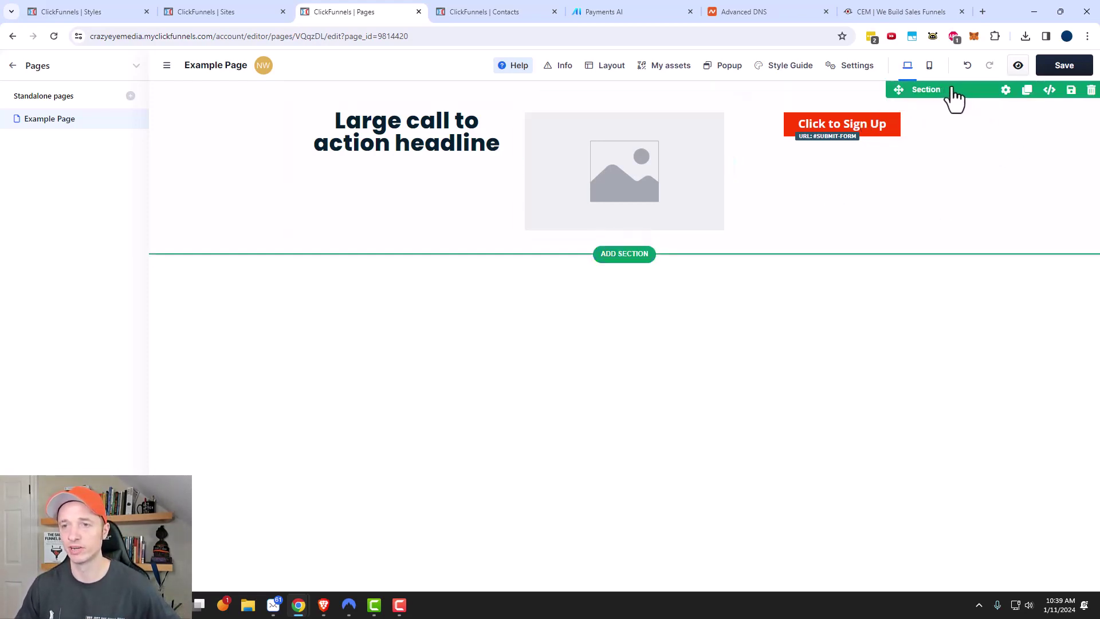
# Step: In the section settings, try None Background, then Lightest Background paint
pyautogui.click(1006, 90)
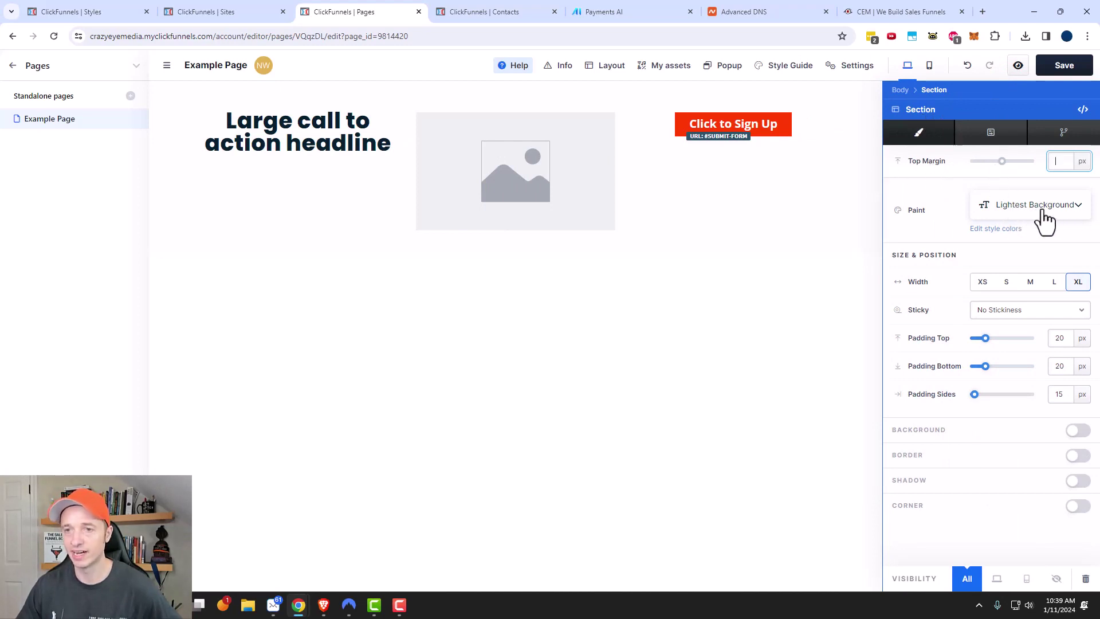
pyautogui.click(1065, 210)
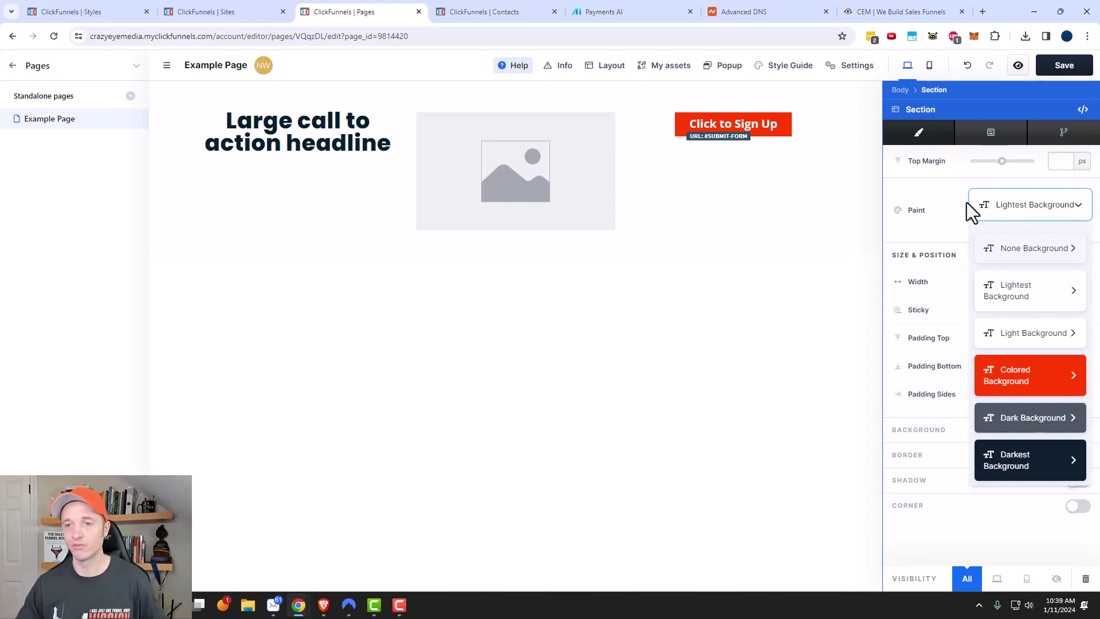
pyautogui.click(1010, 314)
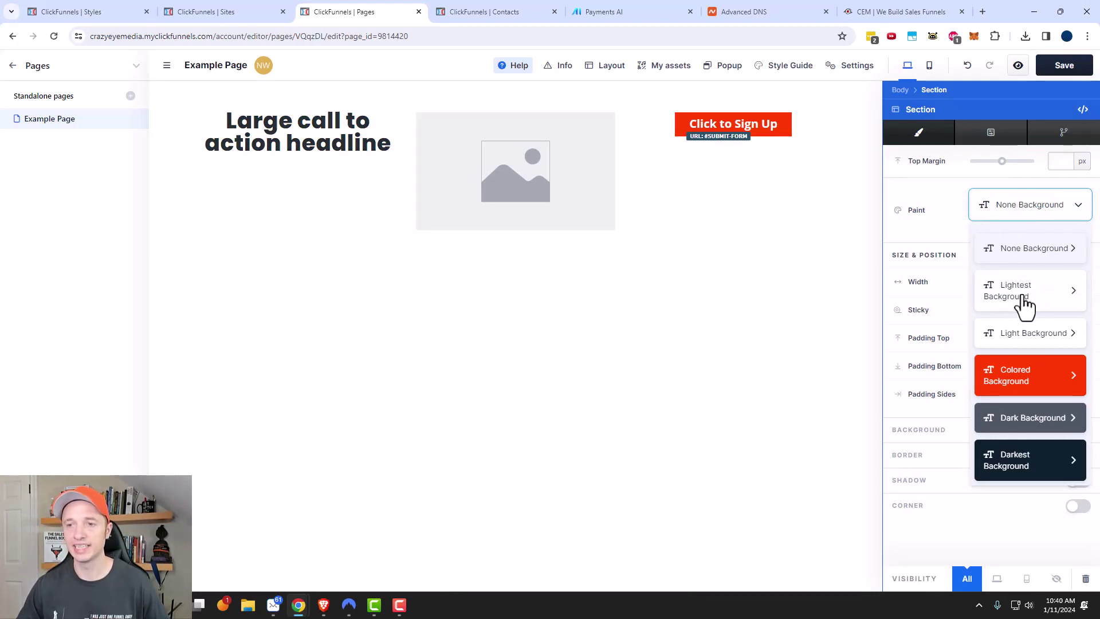
pyautogui.click(1024, 304)
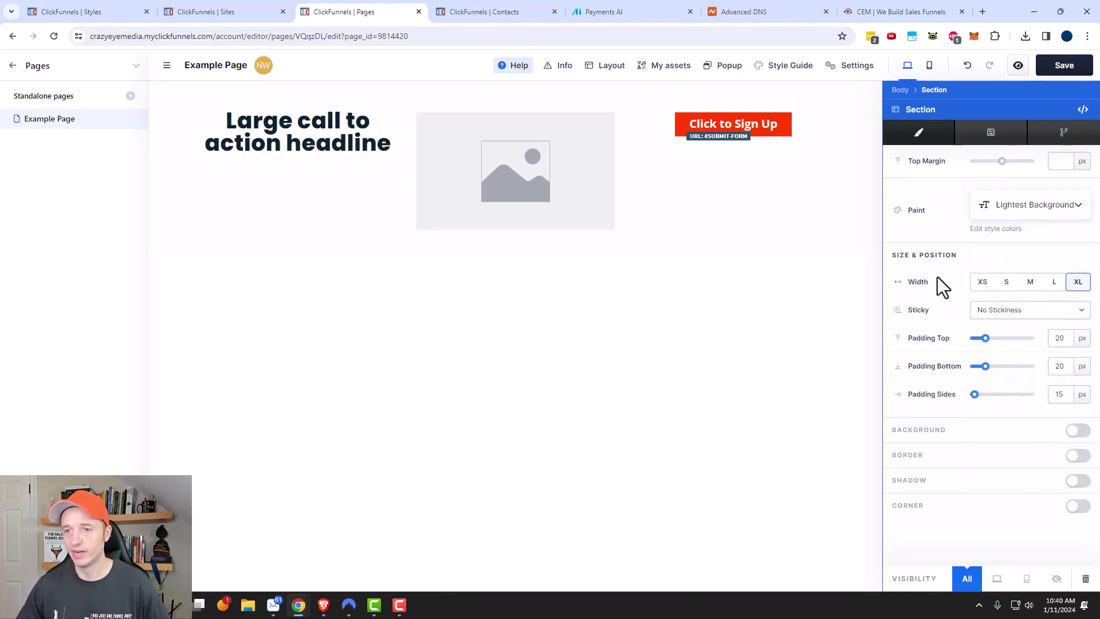
# Step: Cycle the section width through M, L, XL and XS, end on XL, and keep No Stickiness
pyautogui.click(1030, 282)
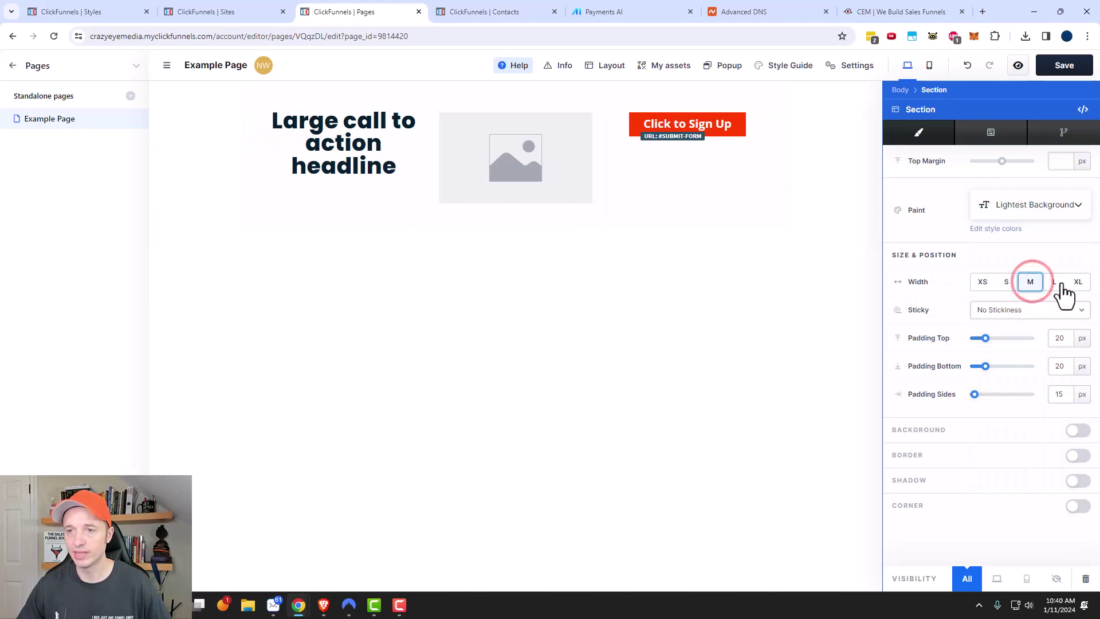
pyautogui.click(1055, 282)
pyautogui.click(1078, 282)
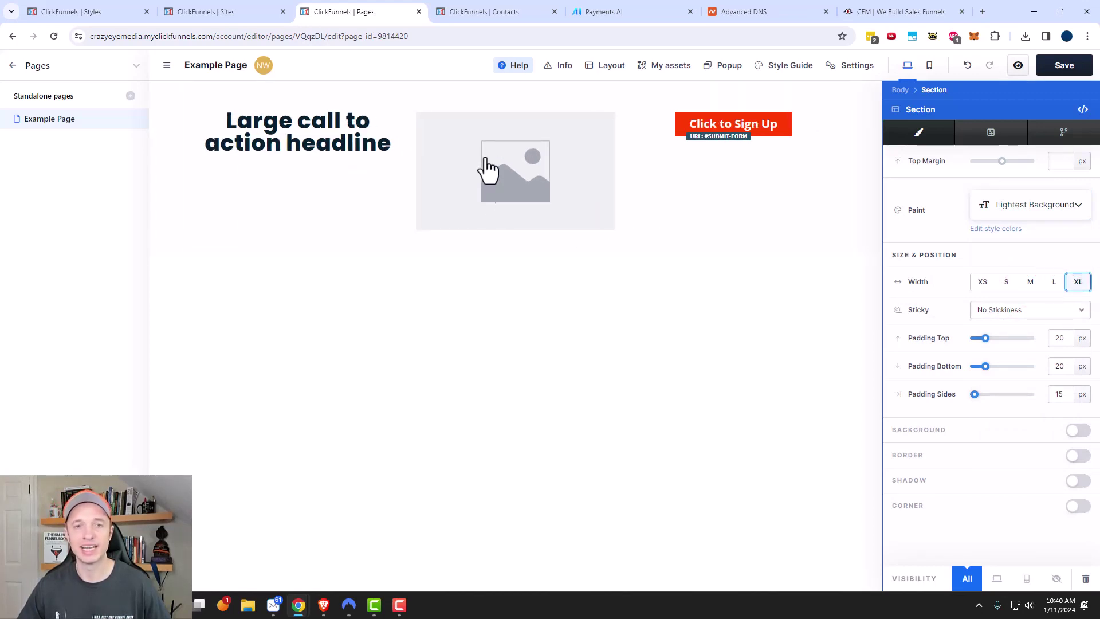
pyautogui.click(983, 282)
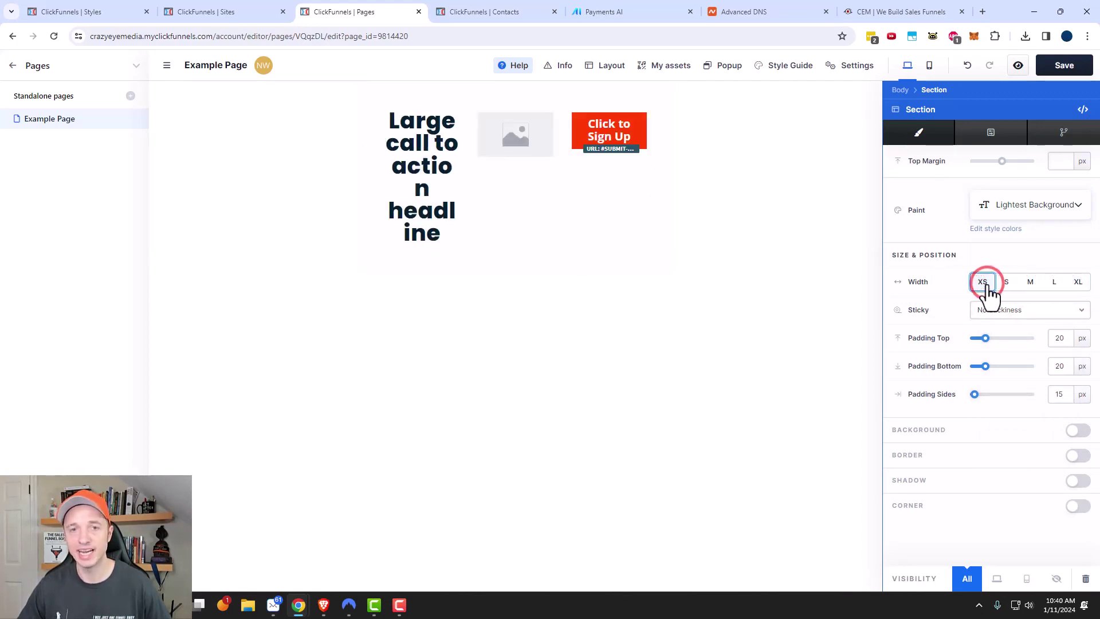
pyautogui.click(1078, 282)
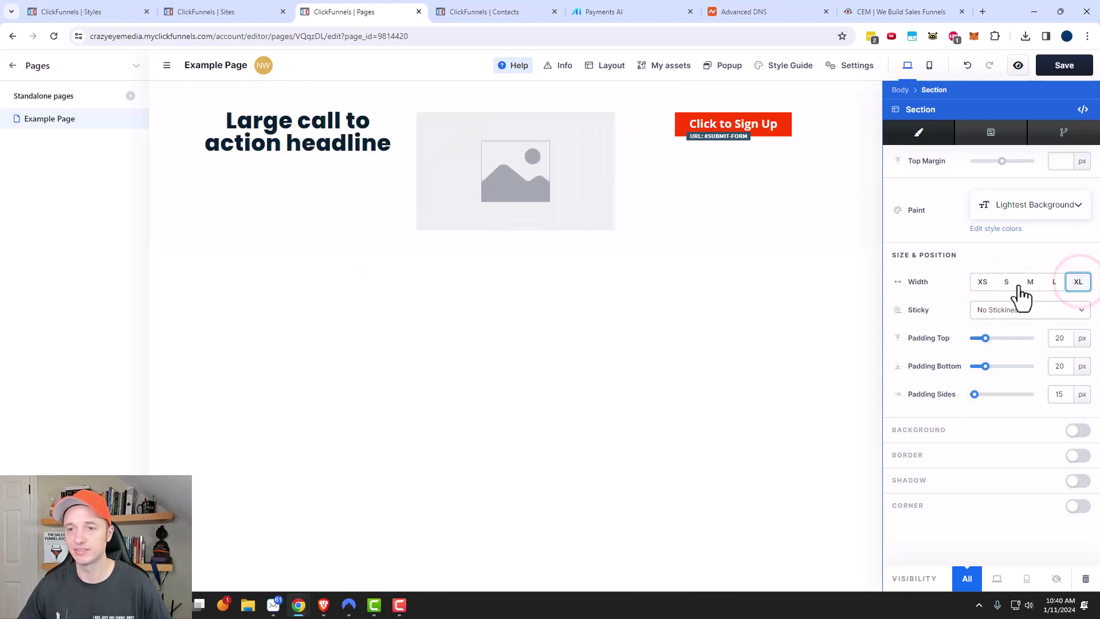
pyautogui.click(1037, 315)
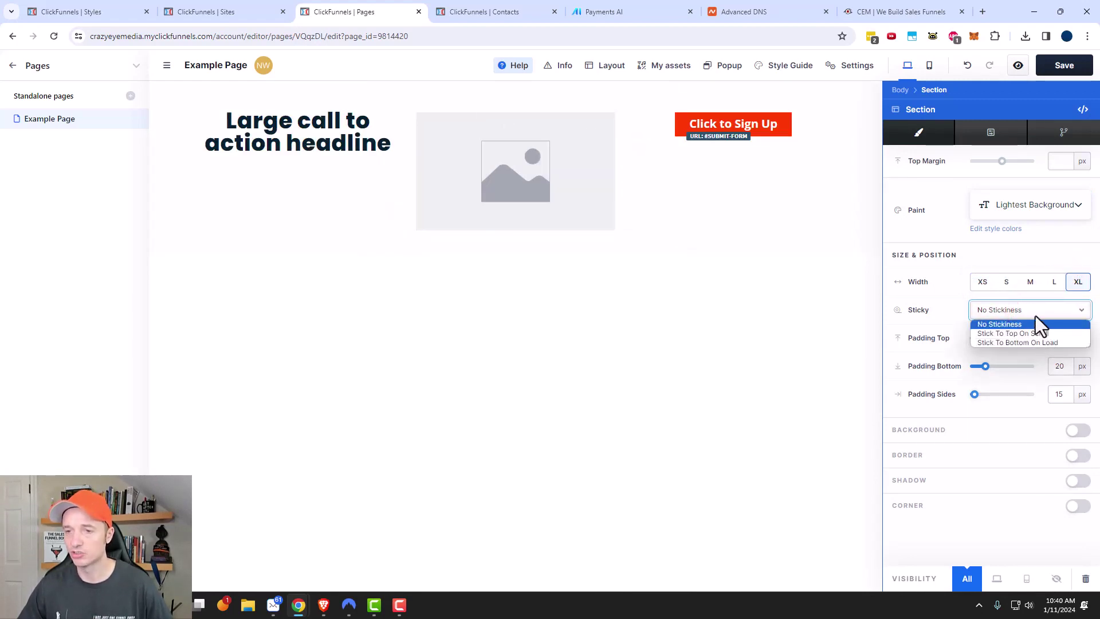
pyautogui.click(1036, 315)
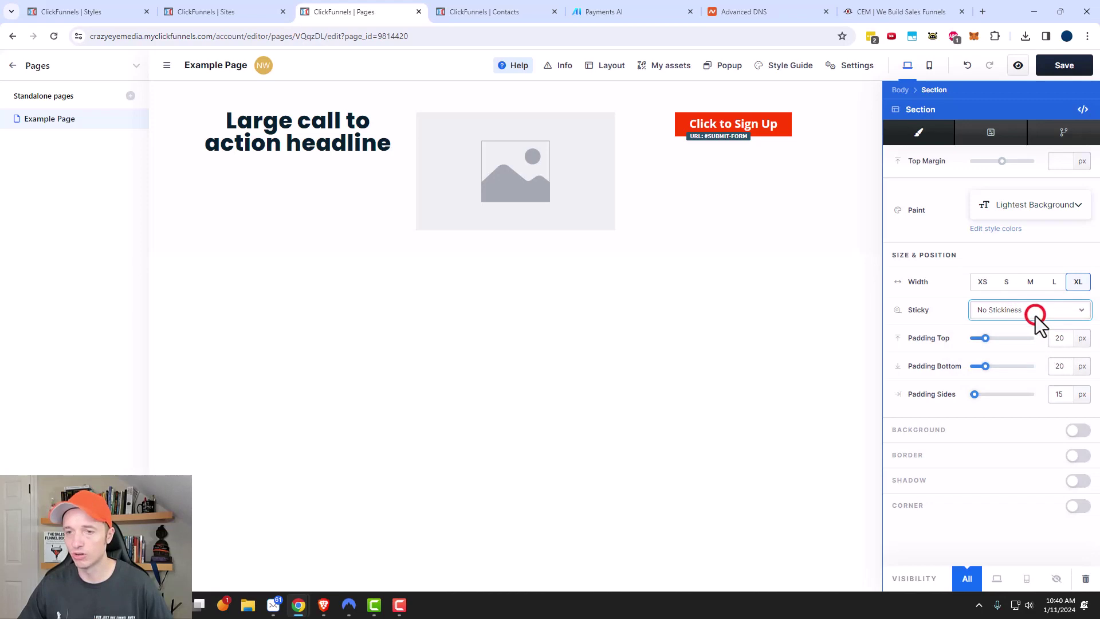
# Step: Turn on the section Background and enable its Background Video
pyautogui.click(1090, 434)
pyautogui.scroll(-1, 974, 367)
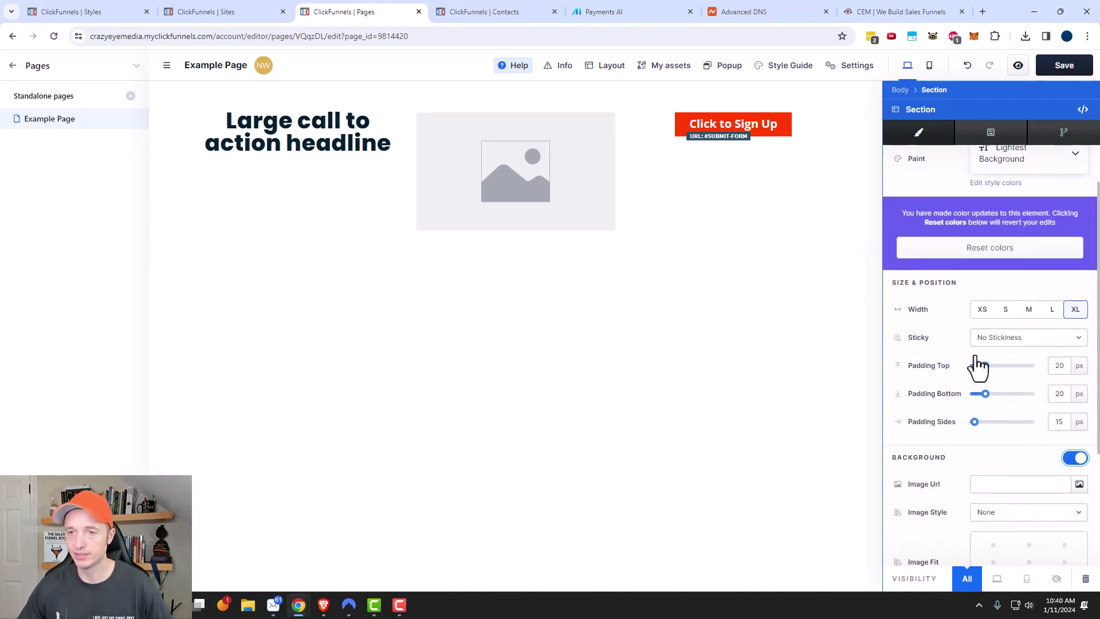
pyautogui.scroll(-3, 978, 366)
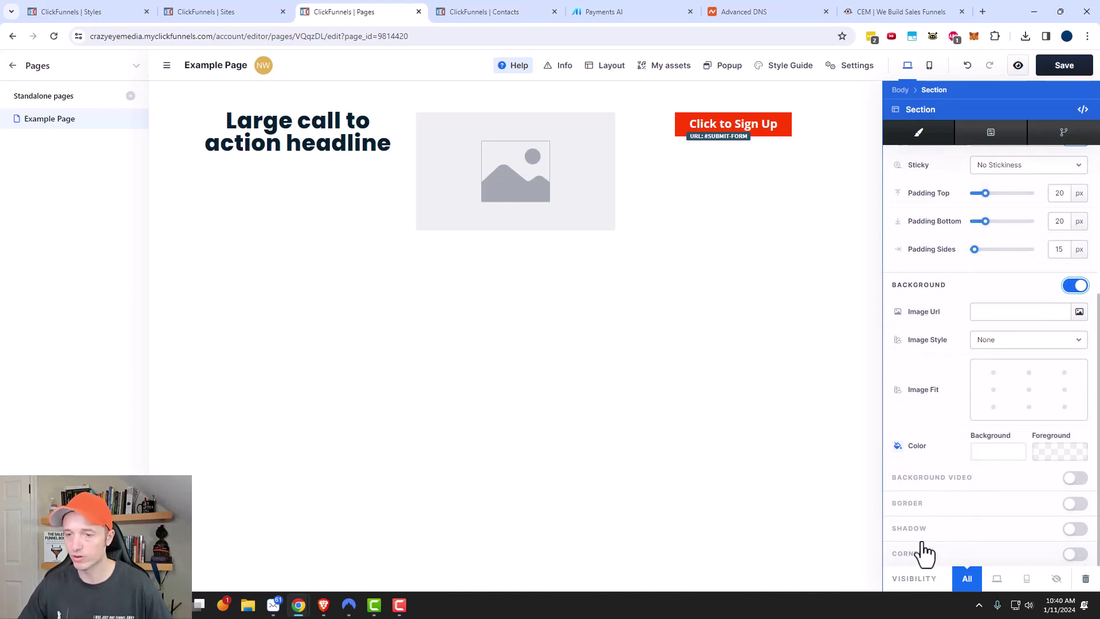
pyautogui.click(947, 487)
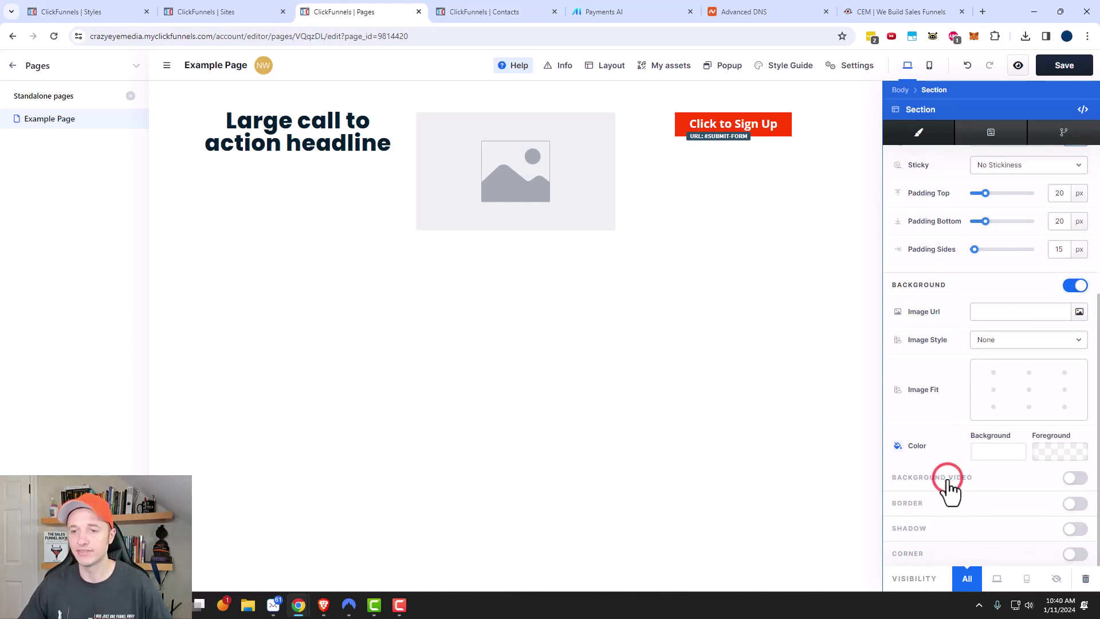
pyautogui.click(1075, 479)
pyautogui.scroll(-1, 1046, 462)
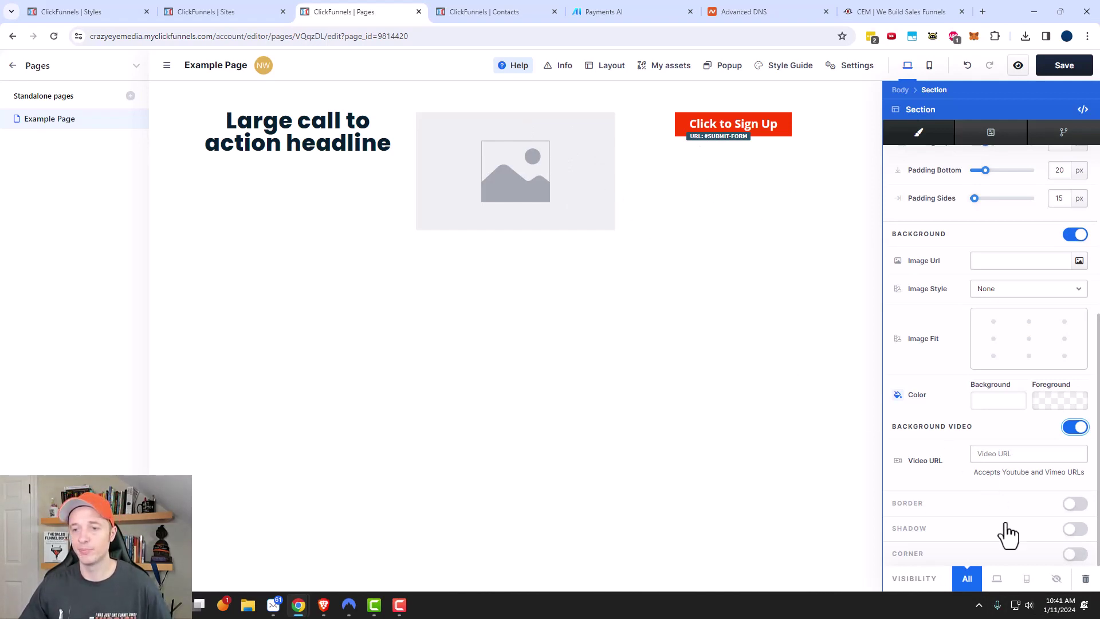
# Step: Set the section's Visibility to Desktop only and compare the mobile and desktop previews
pyautogui.click(997, 579)
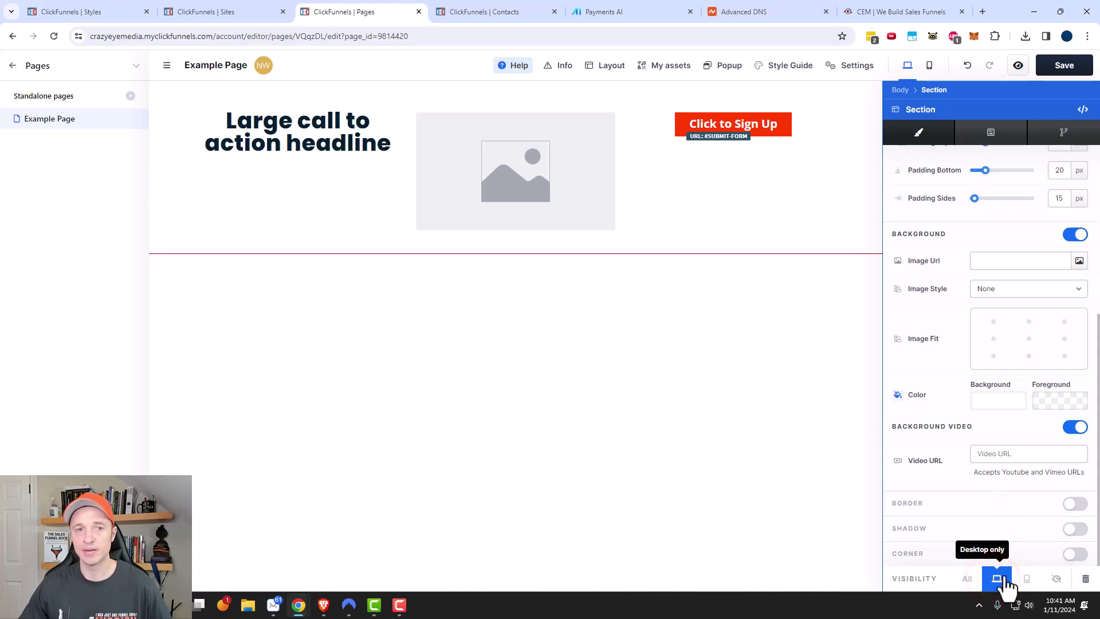
pyautogui.click(756, 410)
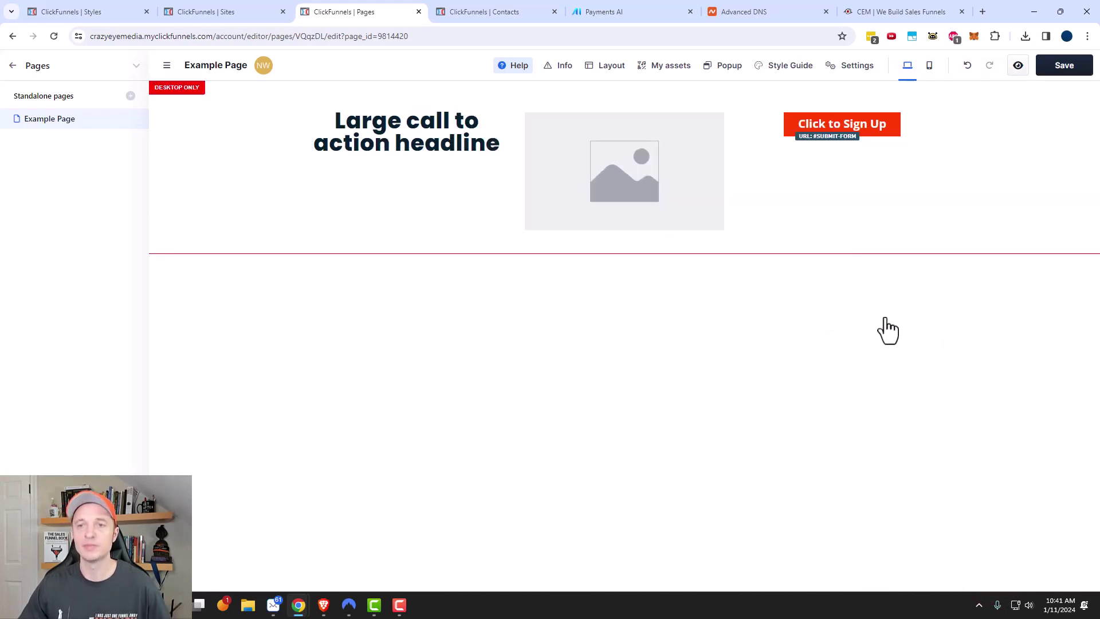
pyautogui.click(931, 68)
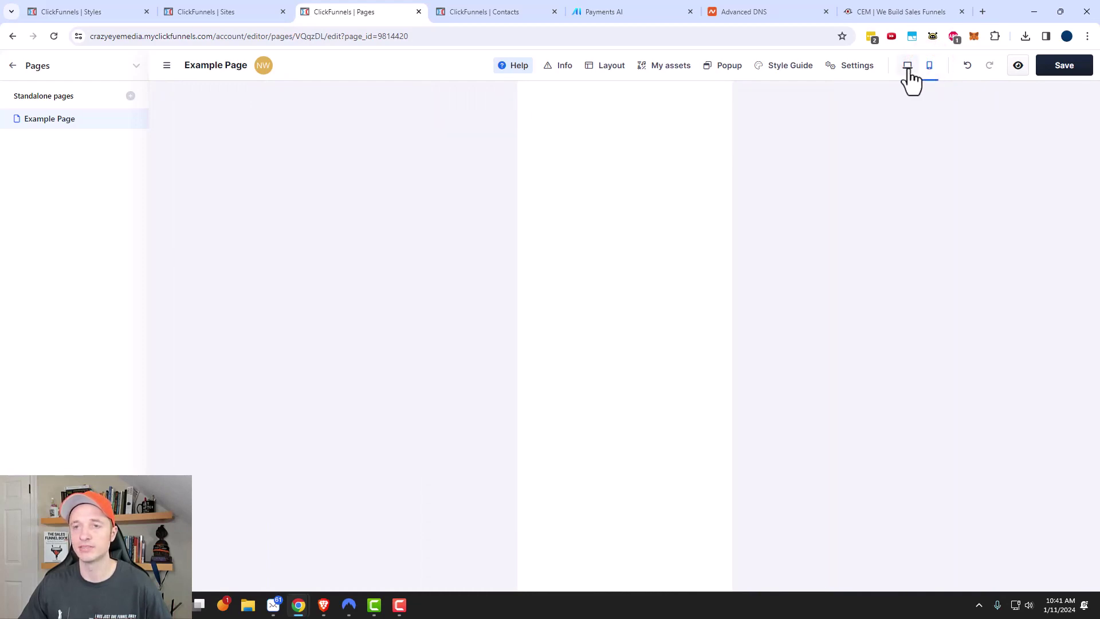
pyautogui.click(907, 67)
pyautogui.click(930, 66)
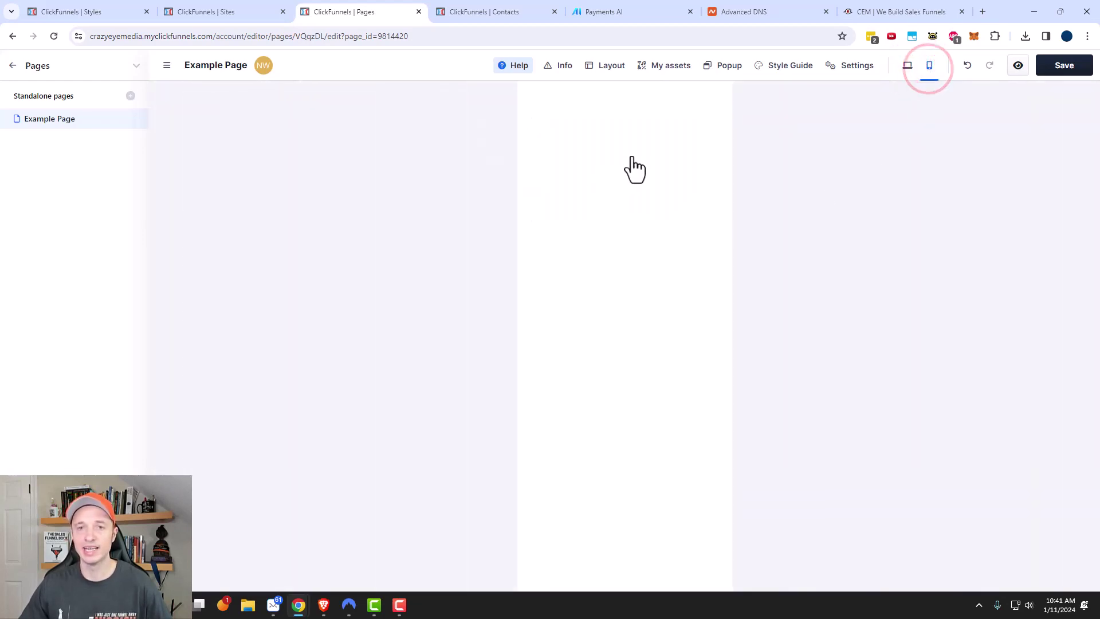
pyautogui.click(907, 65)
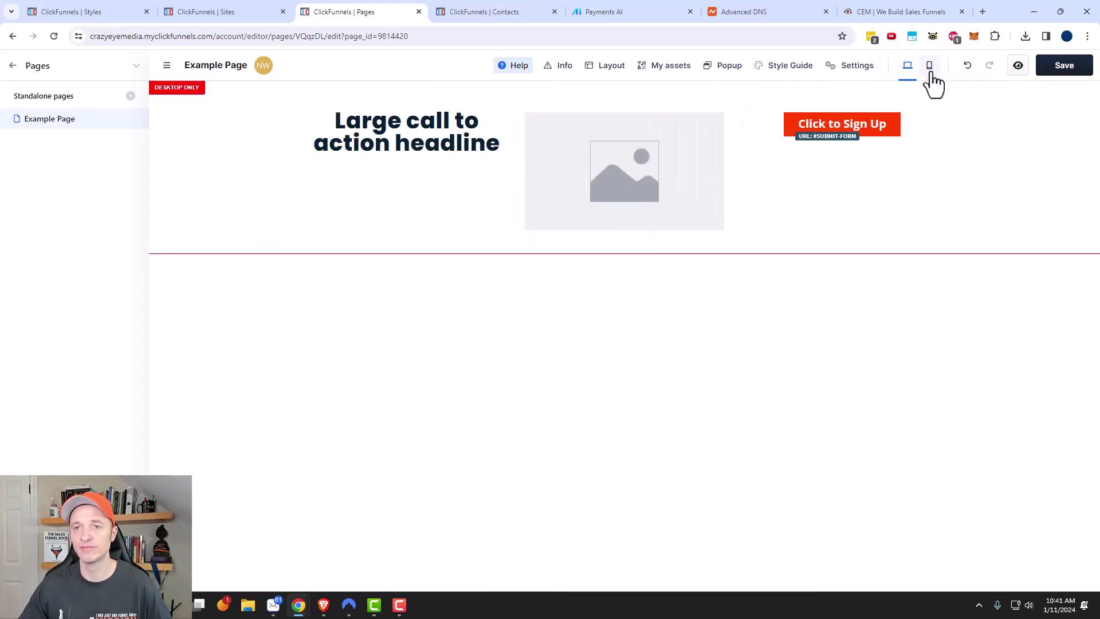
# Step: Reopen and close the section settings, then recheck the mobile and desktop previews
pyautogui.click(1010, 91)
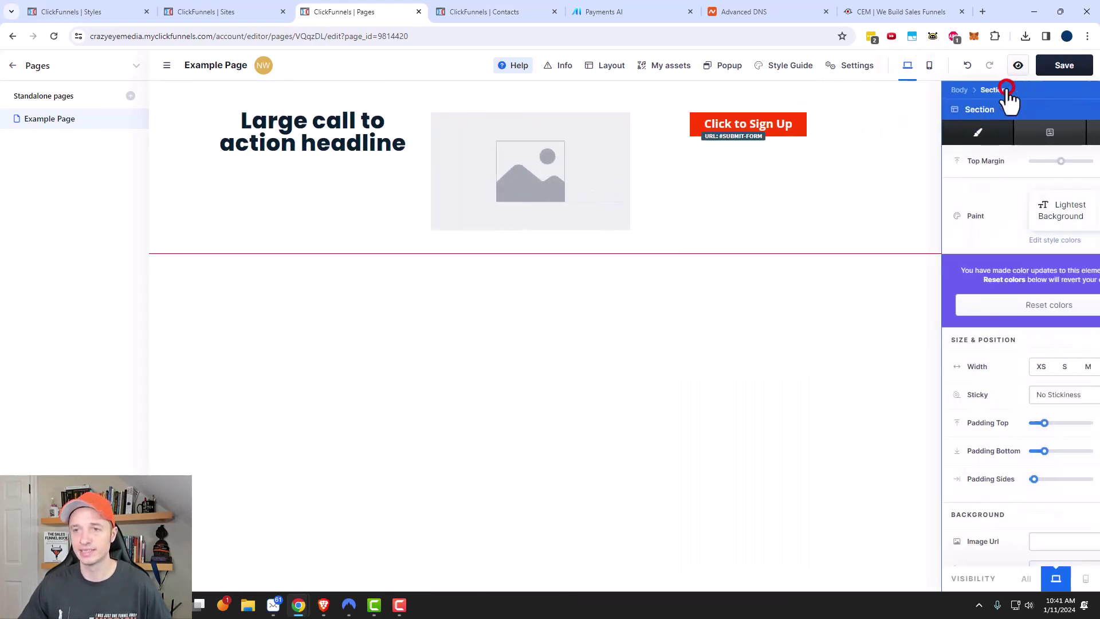
pyautogui.click(707, 365)
pyautogui.click(930, 66)
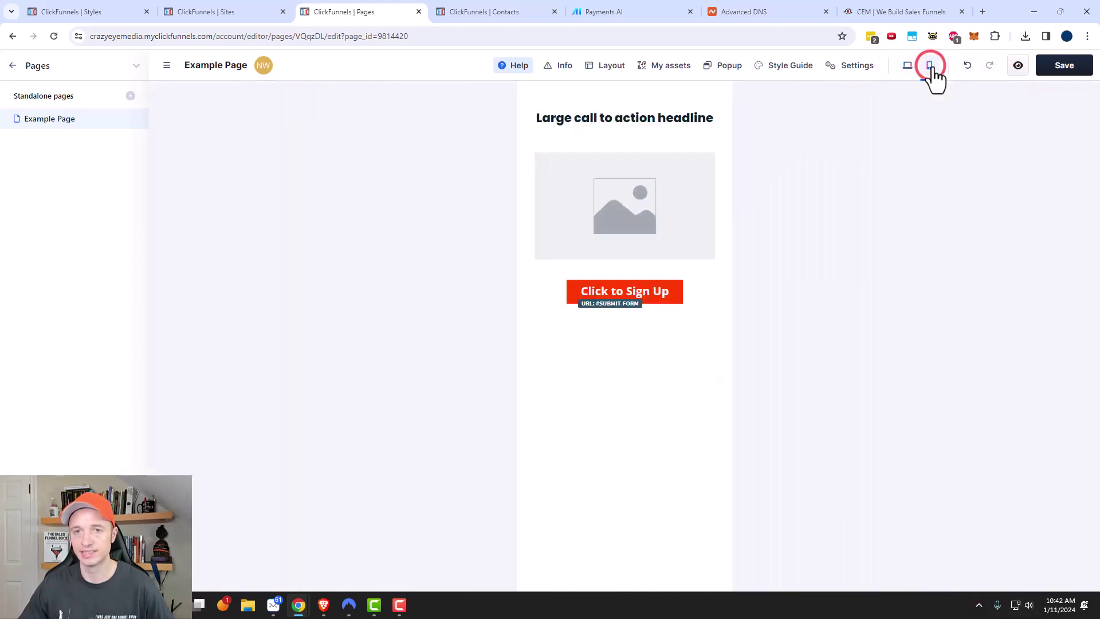
pyautogui.click(908, 68)
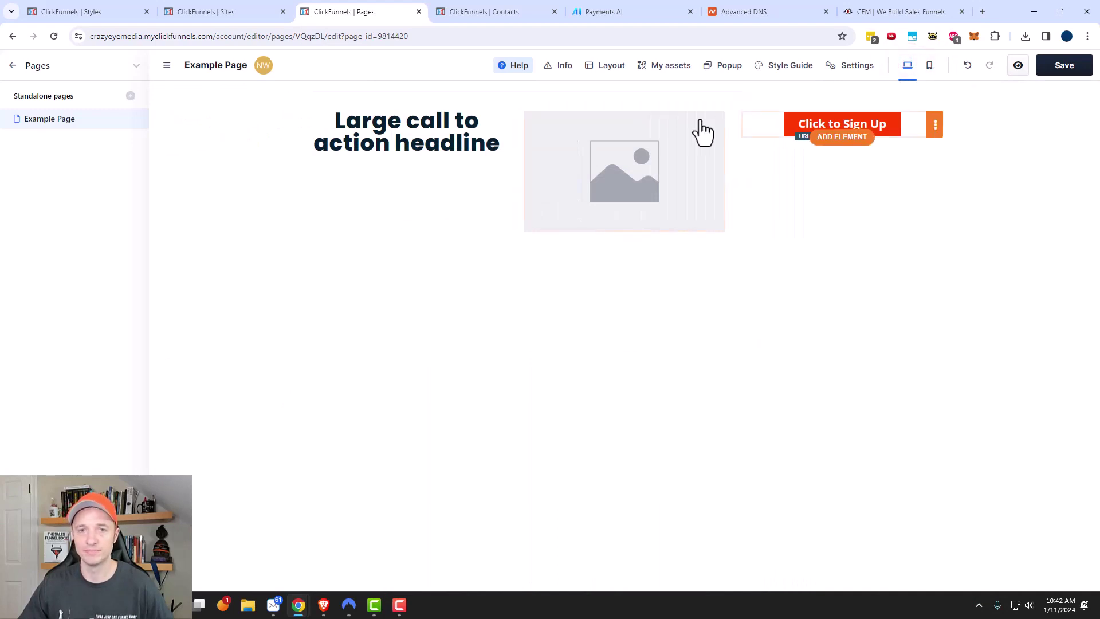
pyautogui.click(659, 170)
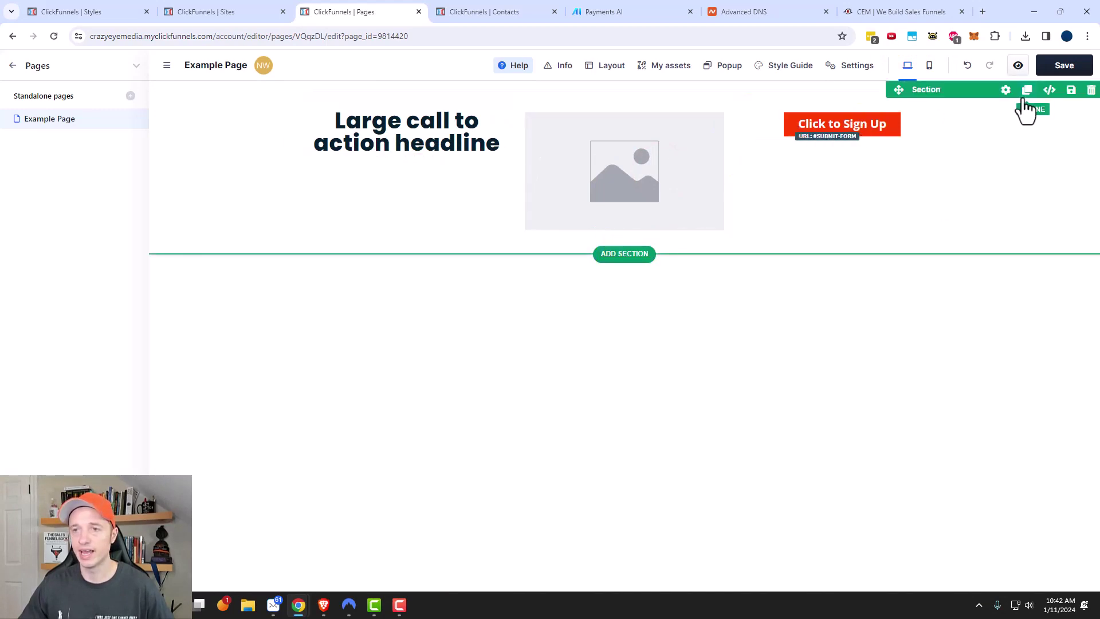
# Step: Duplicate the call-to-action section, keeping the original set to Desktop only
pyautogui.click(1027, 92)
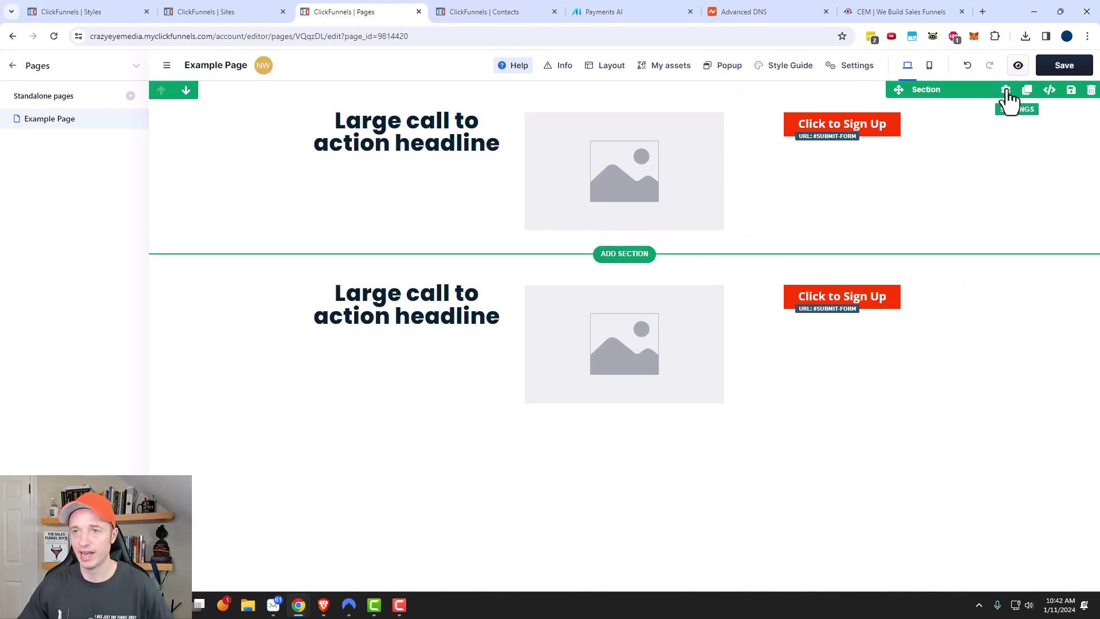
pyautogui.click(1006, 91)
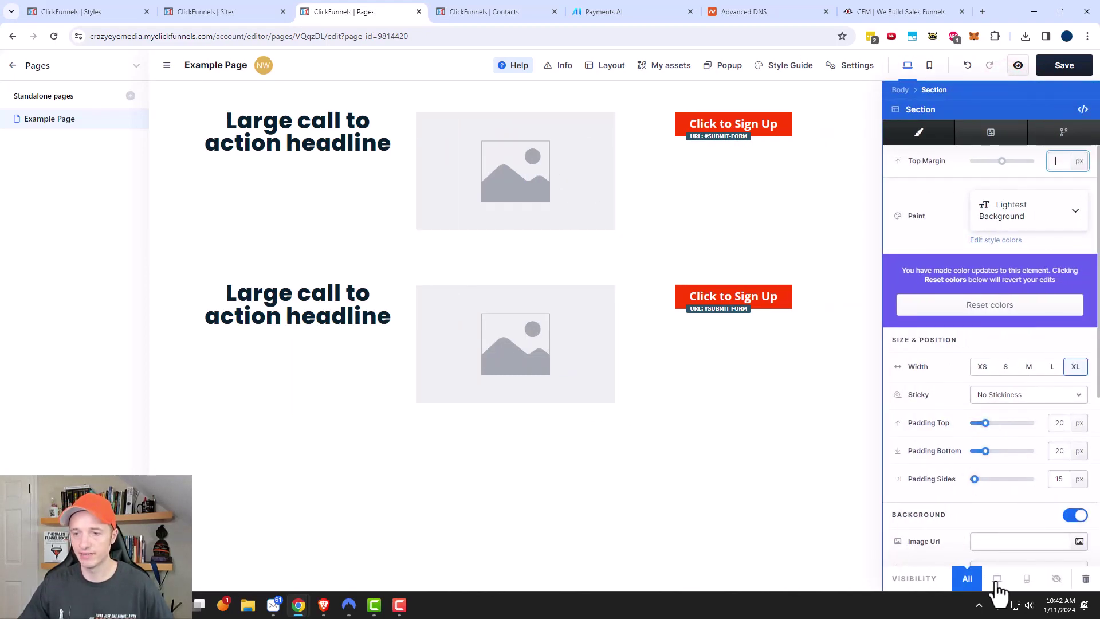
pyautogui.click(997, 579)
pyautogui.click(747, 490)
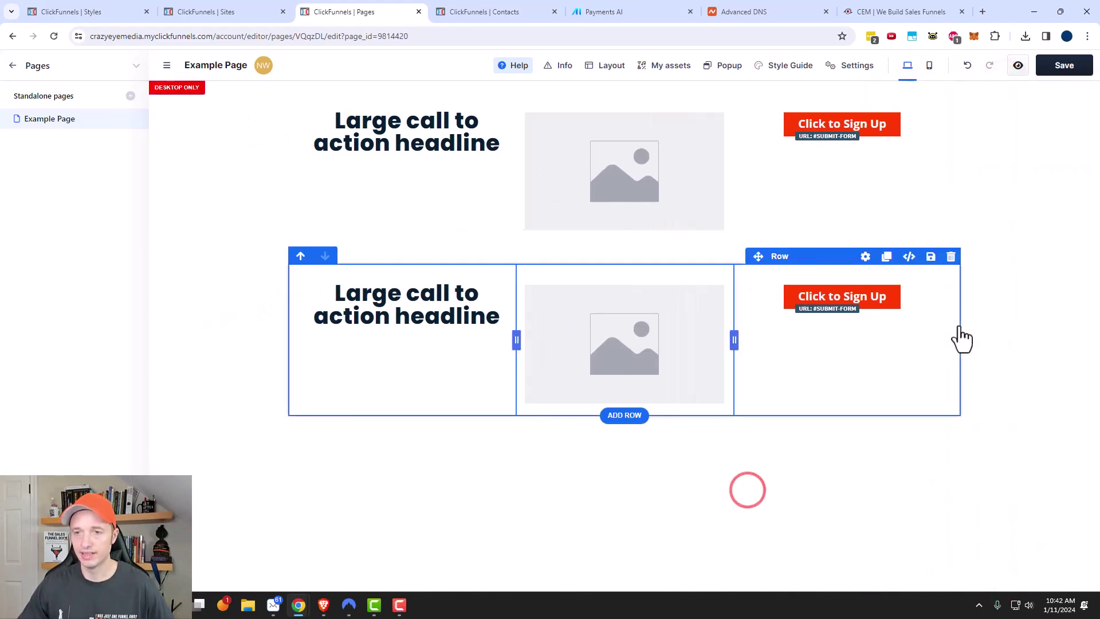
# Step: Set the copied section's Visibility to Mobile only and return to desktop view
pyautogui.click(1004, 243)
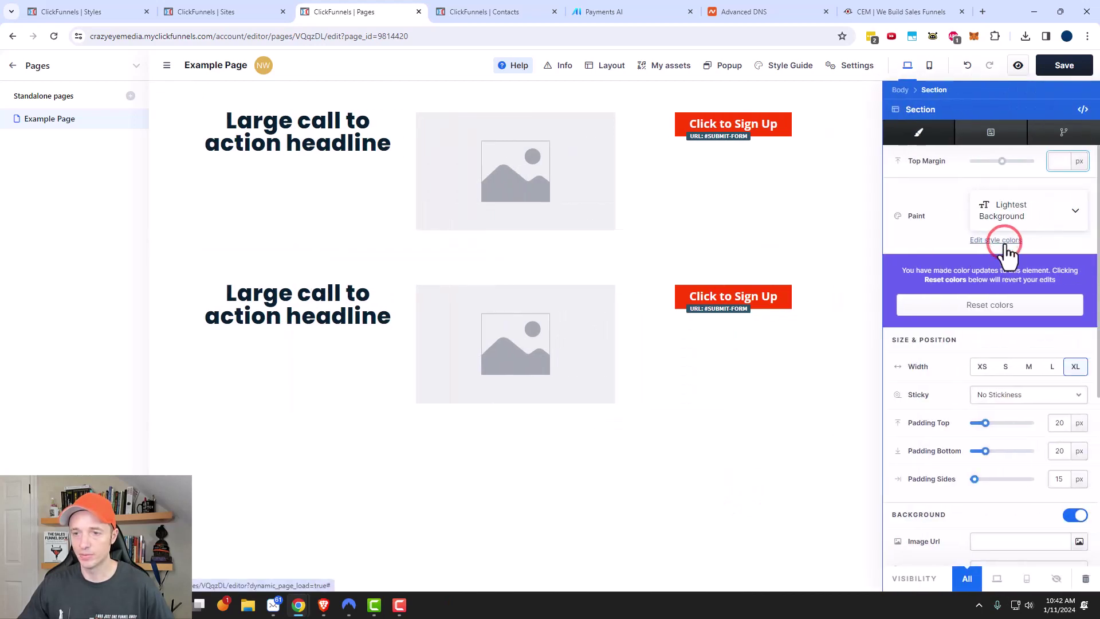
pyautogui.click(1026, 579)
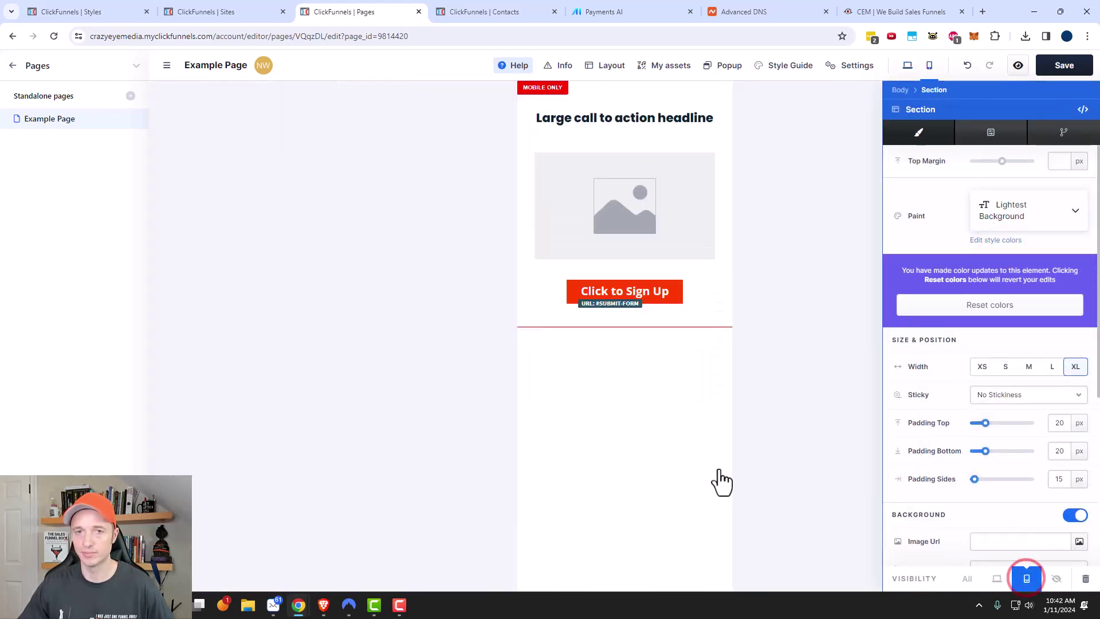
pyautogui.click(760, 450)
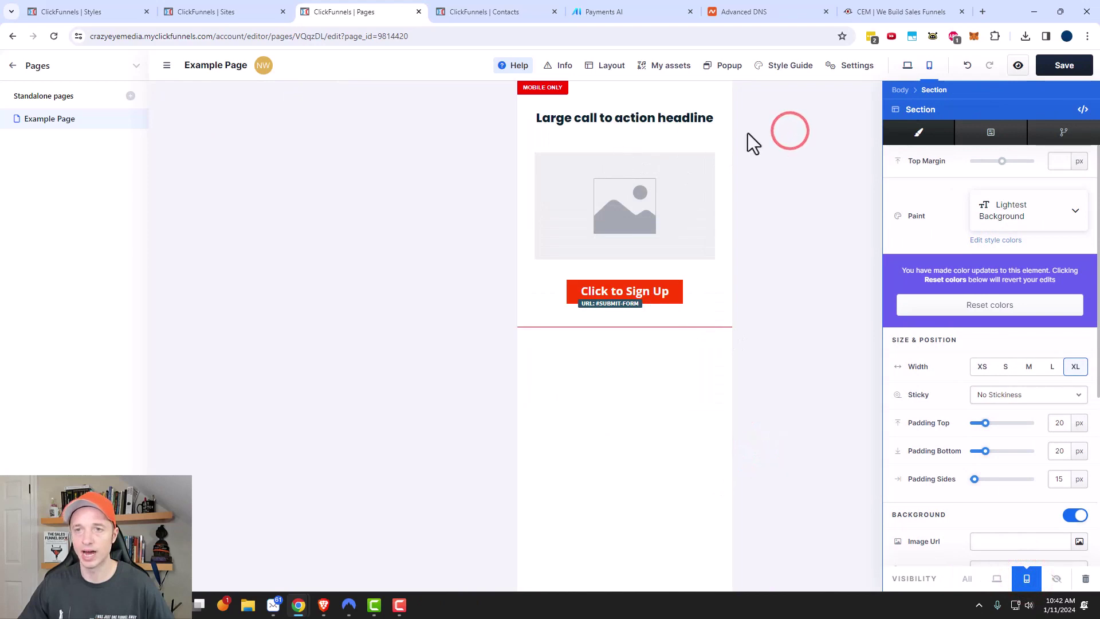
pyautogui.click(907, 66)
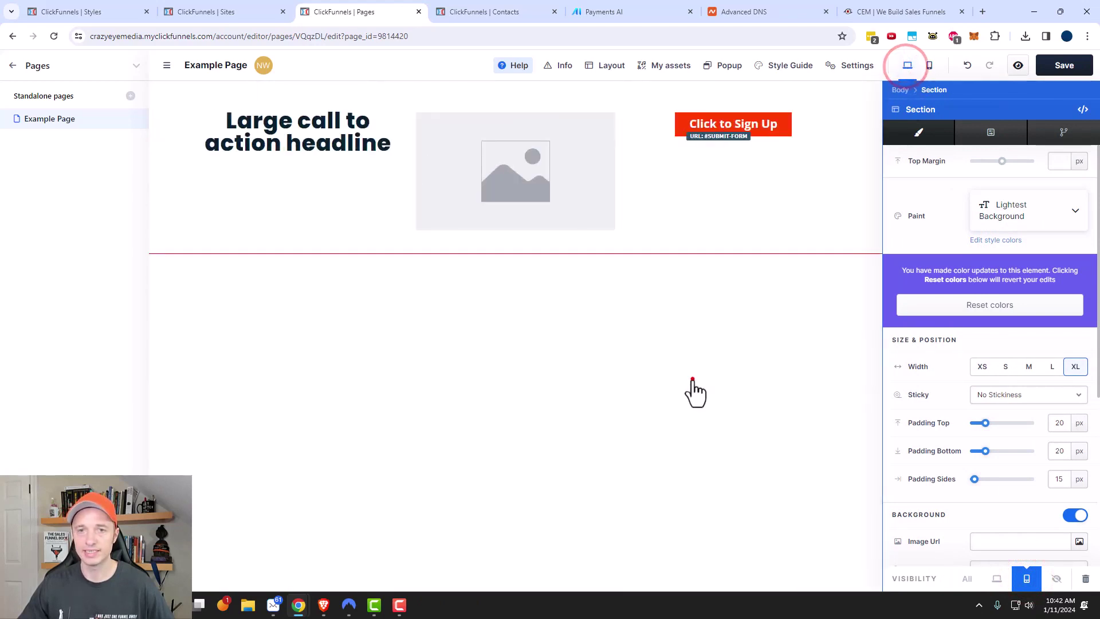
pyautogui.click(719, 394)
# Step: Drag the image into the left column and the headline into the middle, then check both previews
pyautogui.moveTo(595, 170); pyautogui.dragTo(386, 112)
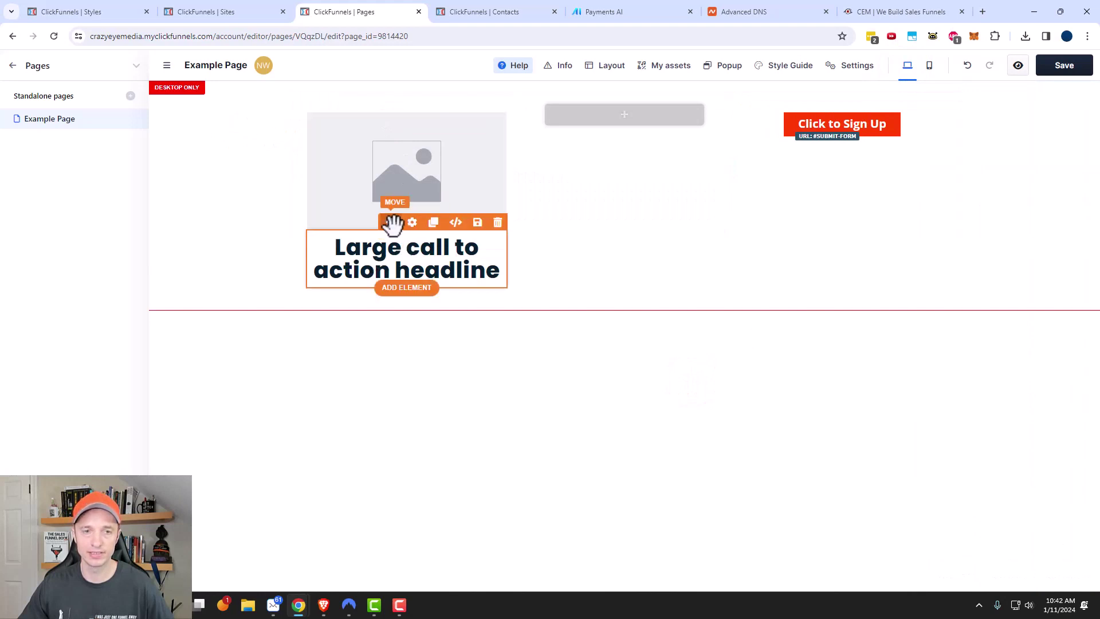
pyautogui.moveTo(391, 223); pyautogui.dragTo(623, 115)
pyautogui.click(700, 345)
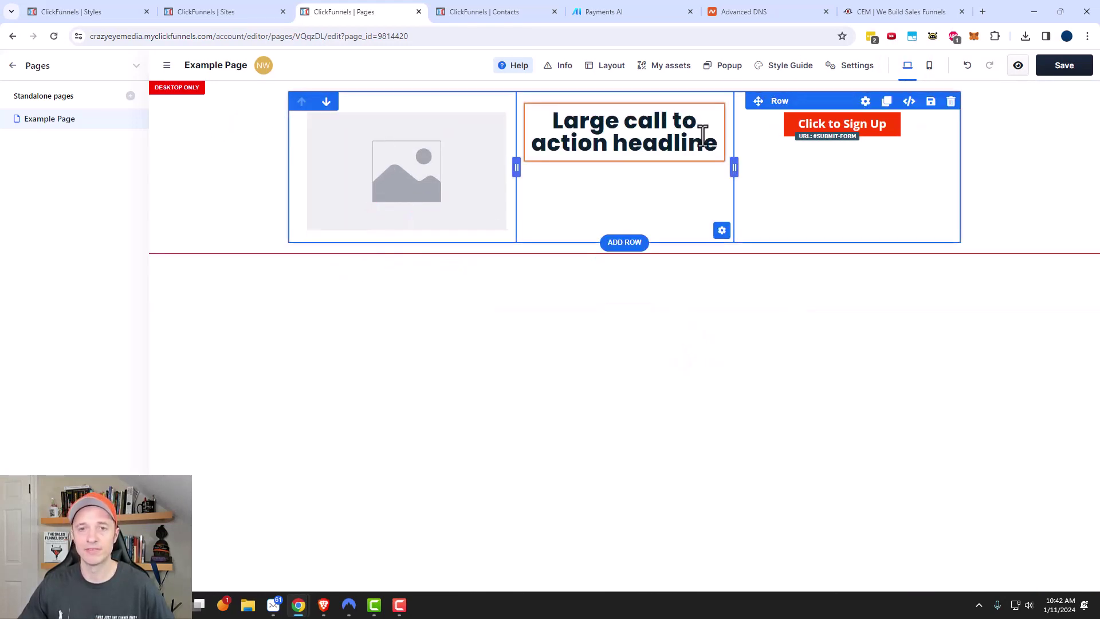
pyautogui.click(929, 66)
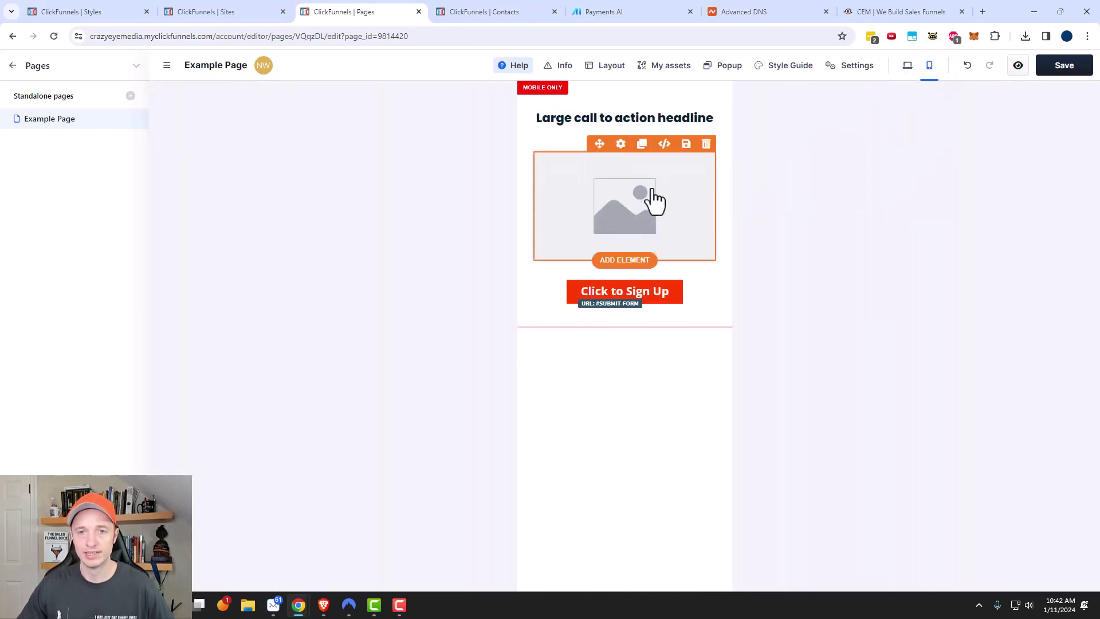
pyautogui.click(907, 67)
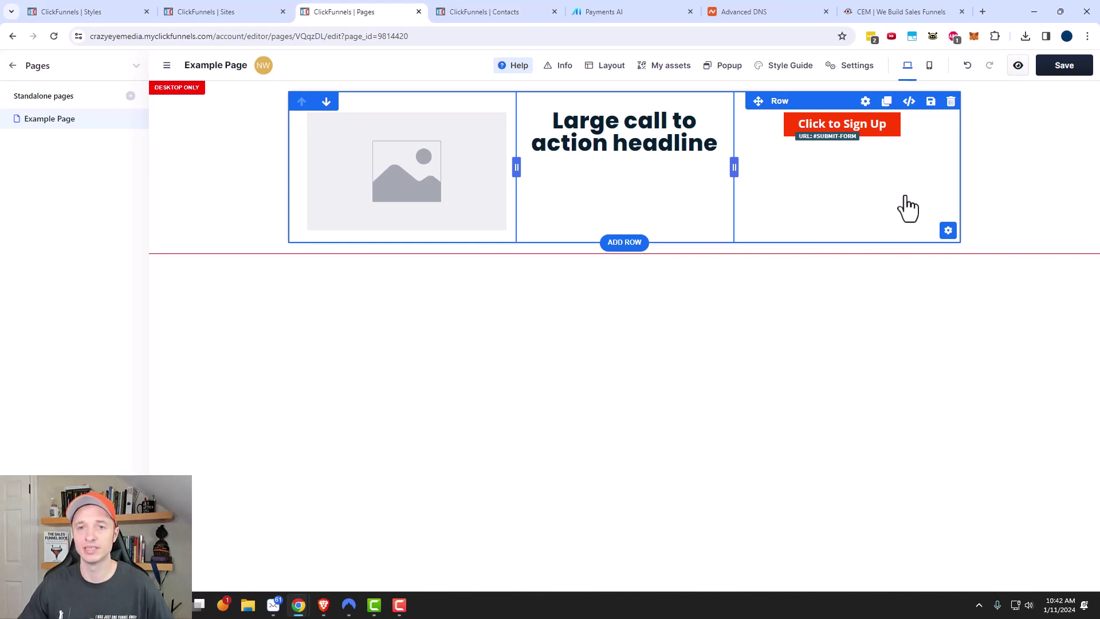
# Step: In the section's Advanced options, toggle Animation on and back off and keep Position as Relative
pyautogui.click(1000, 90)
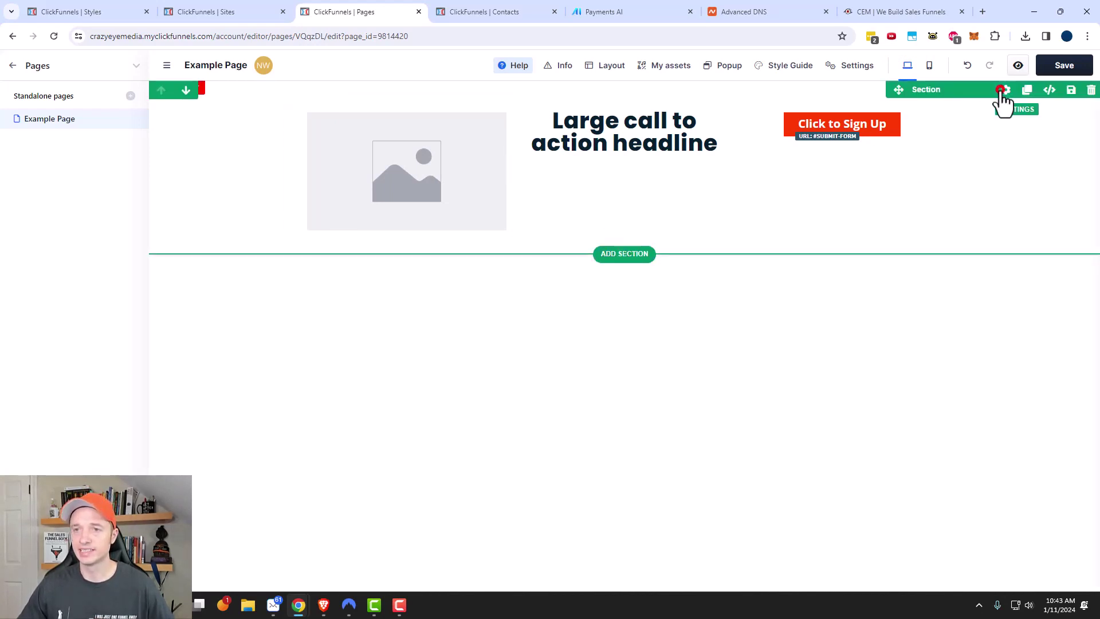
pyautogui.scroll(-5, 919, 399)
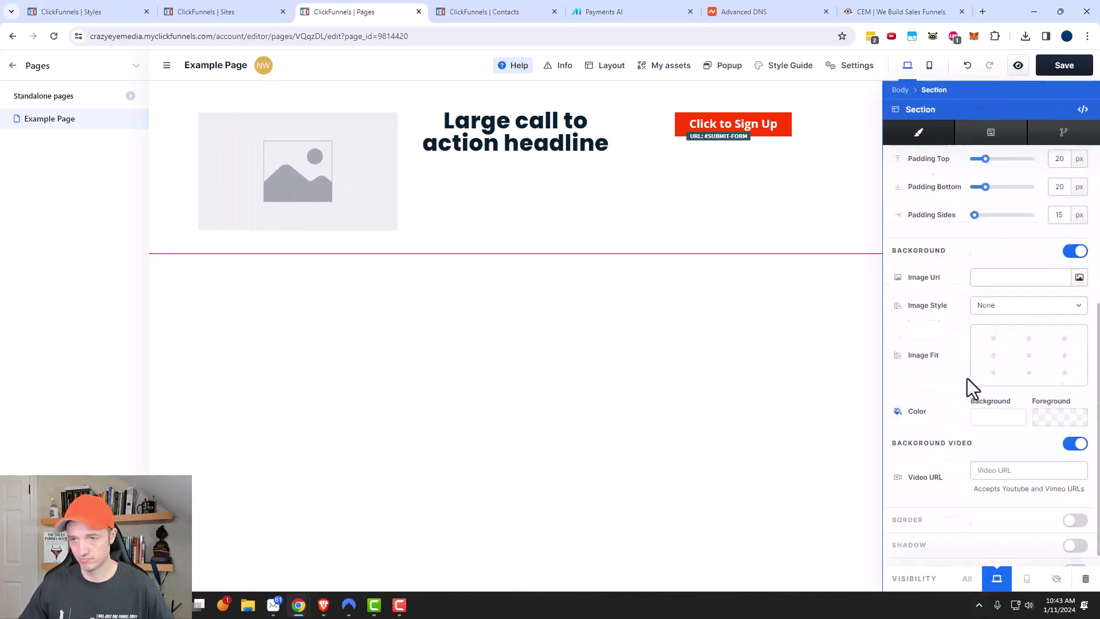
pyautogui.scroll(5, 953, 400)
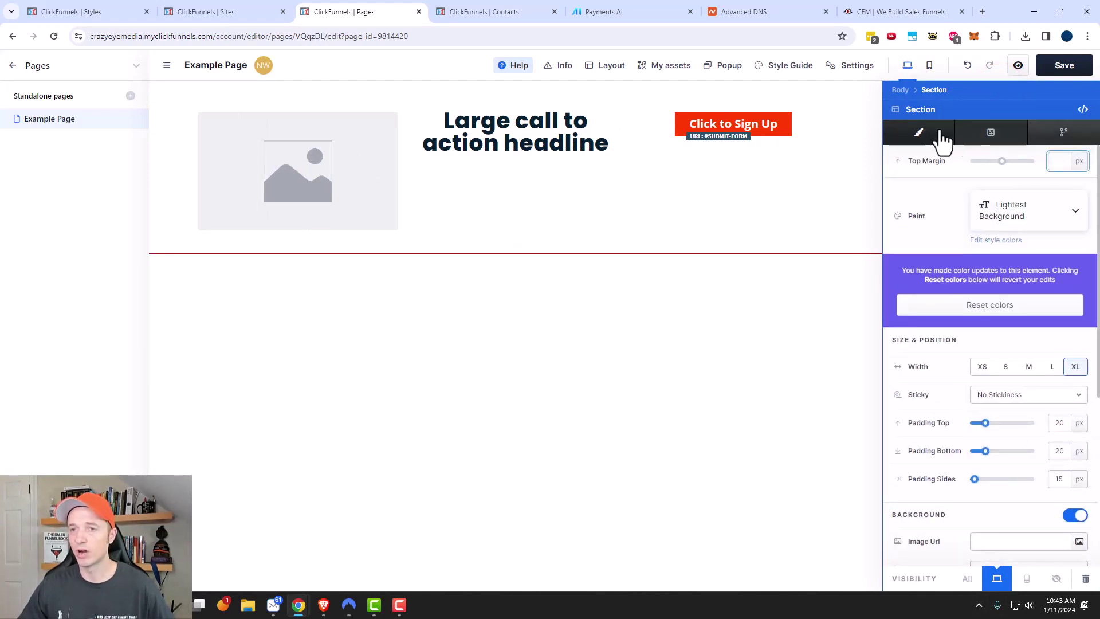
pyautogui.click(995, 133)
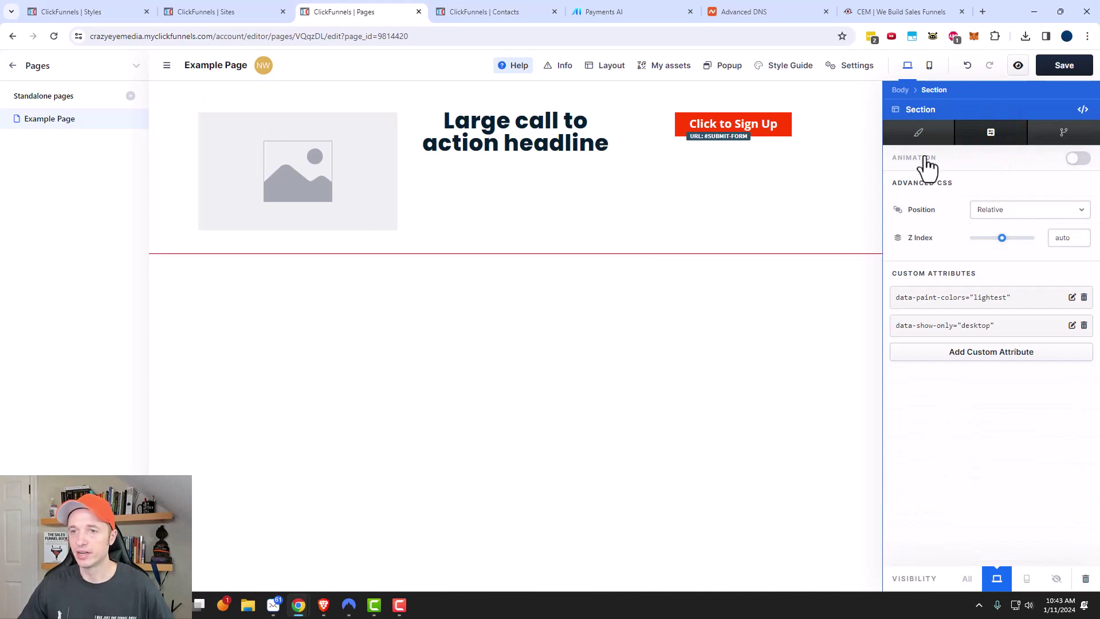
pyautogui.click(1077, 160)
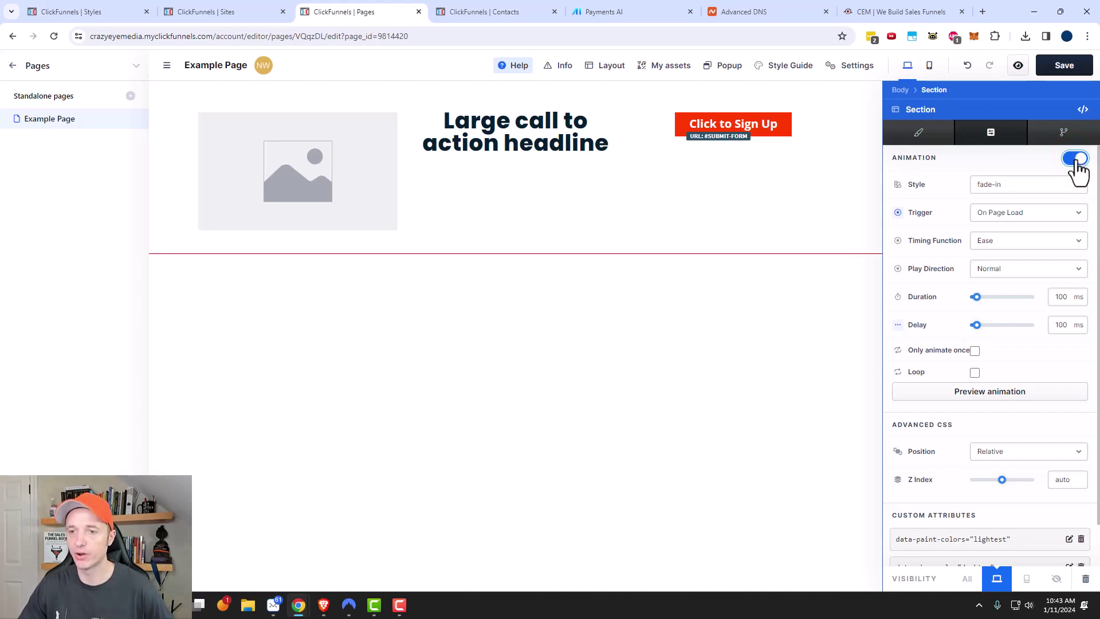
pyautogui.click(1075, 160)
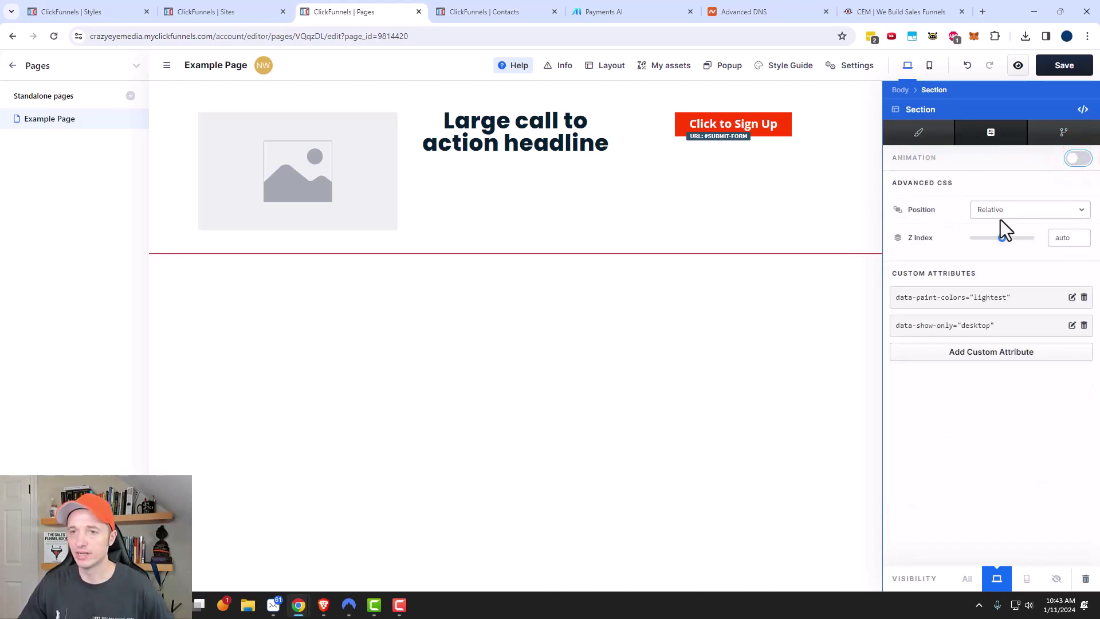
pyautogui.click(1024, 211)
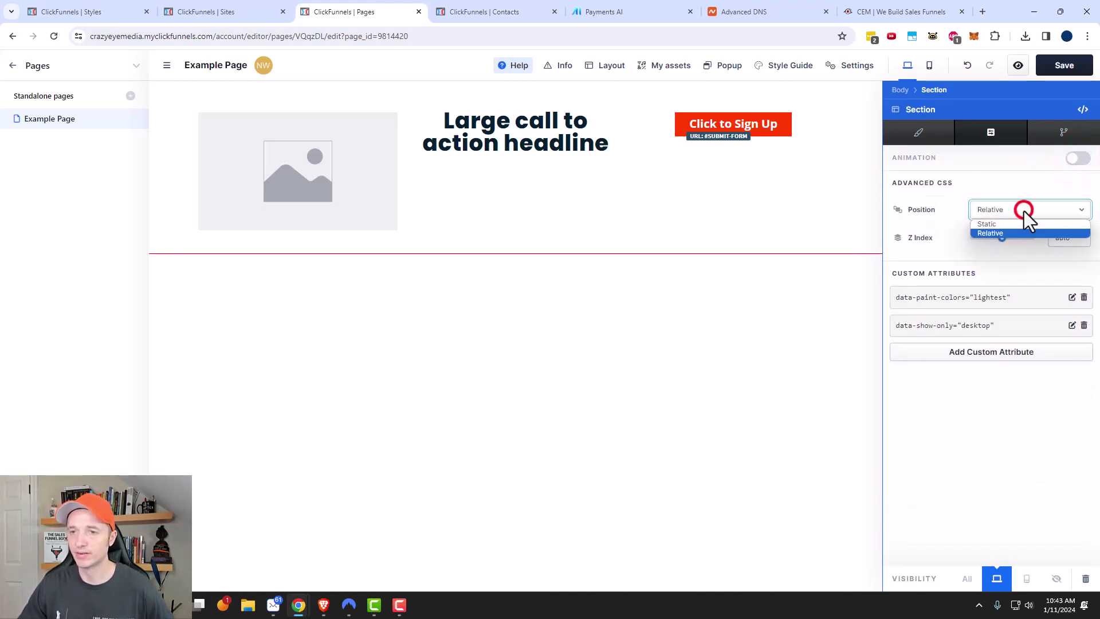
pyautogui.click(1023, 211)
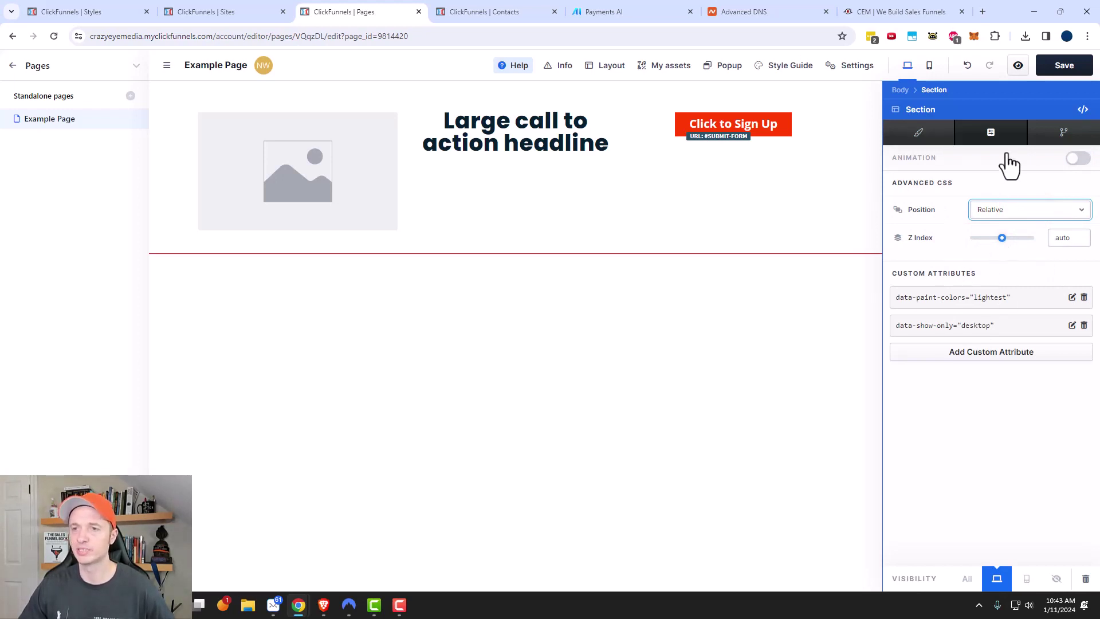
# Step: Look over the section's display Conditions, then close the settings panel
pyautogui.click(1064, 137)
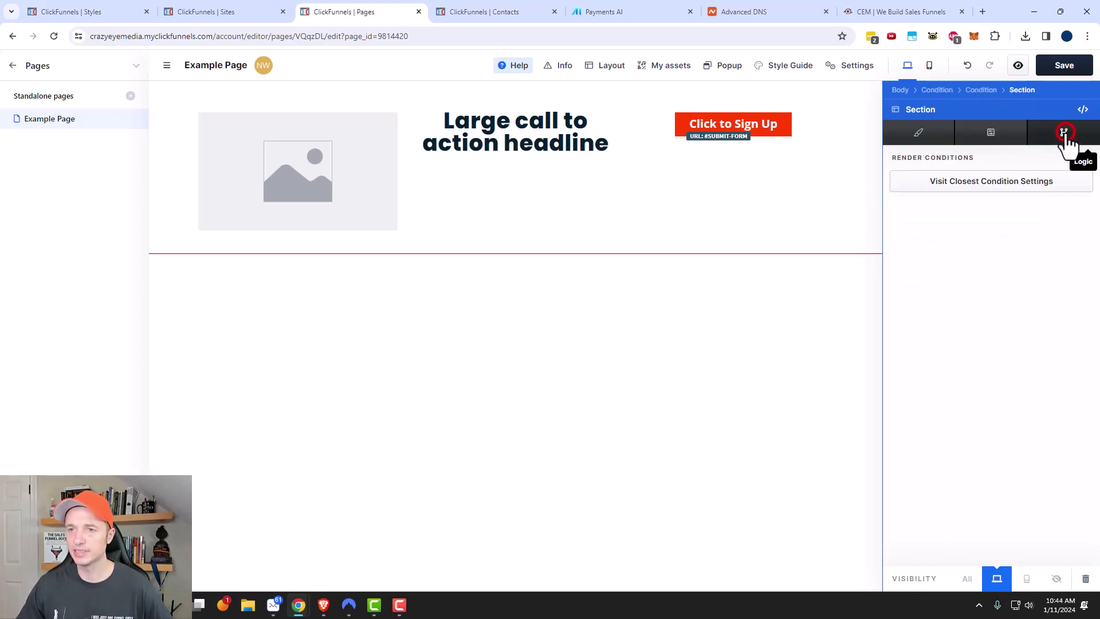
pyautogui.click(989, 186)
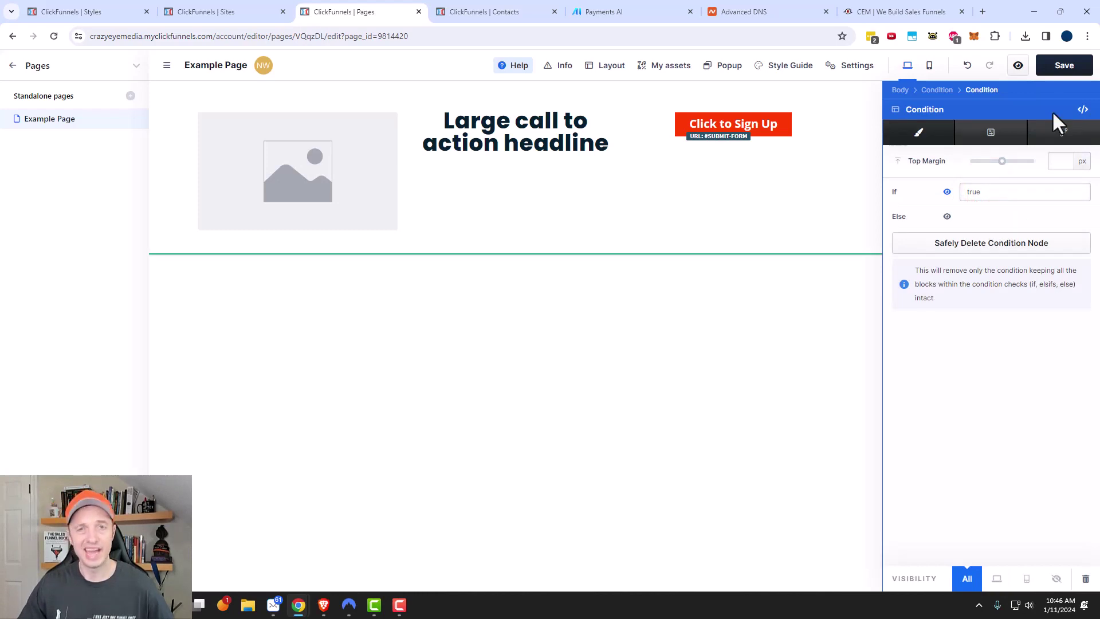
pyautogui.click(724, 295)
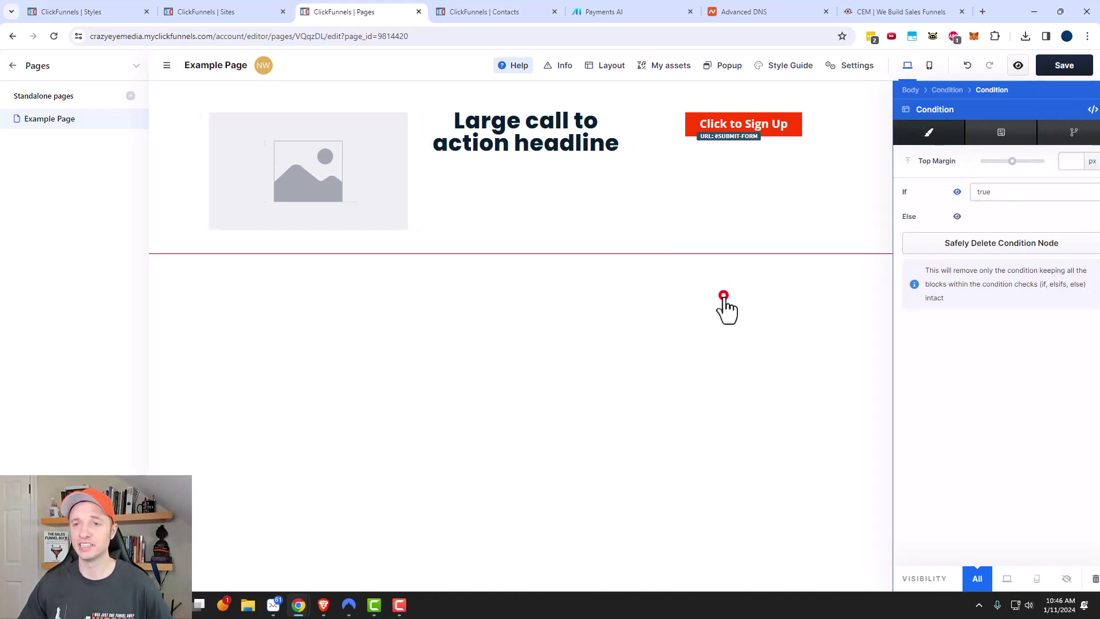
pyautogui.moveTo(1021, 157)
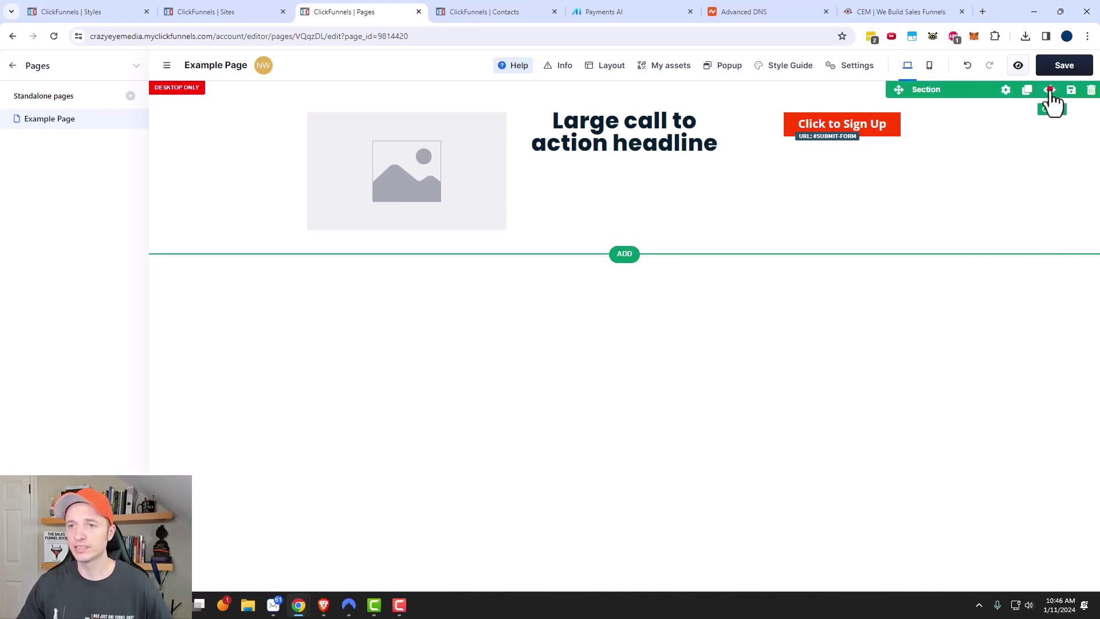
pyautogui.click(1051, 90)
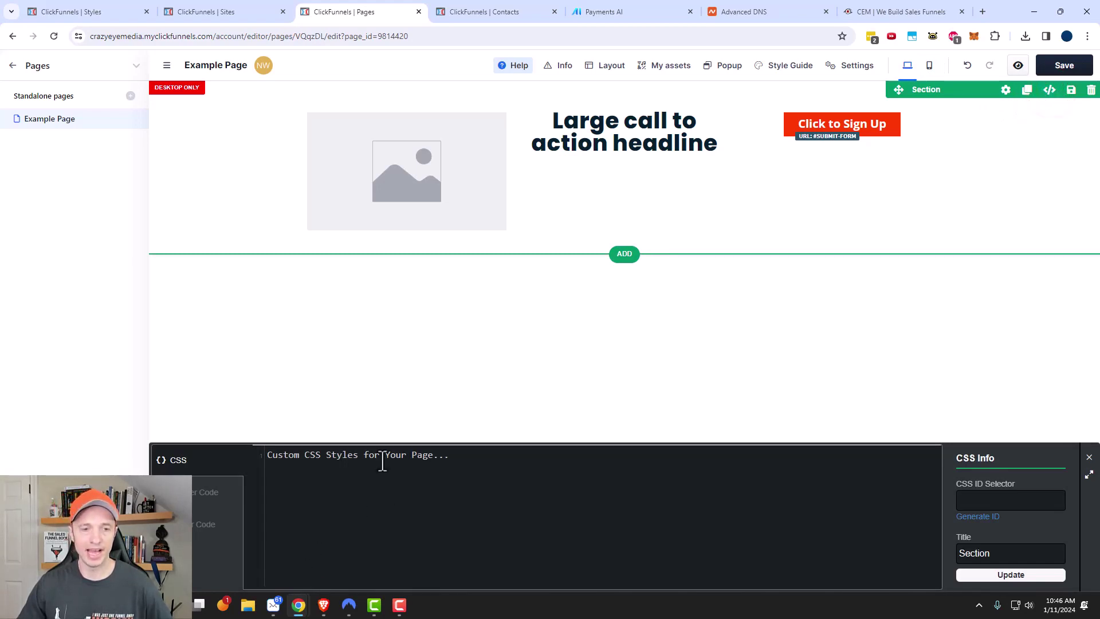
pyautogui.click(211, 492)
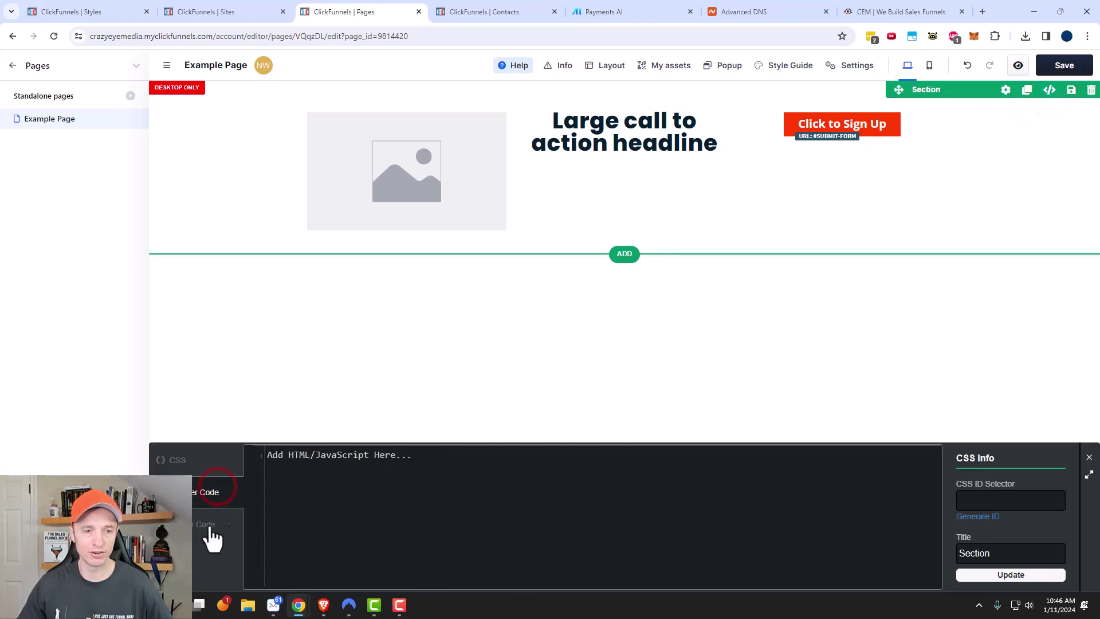
pyautogui.click(206, 527)
pyautogui.click(205, 485)
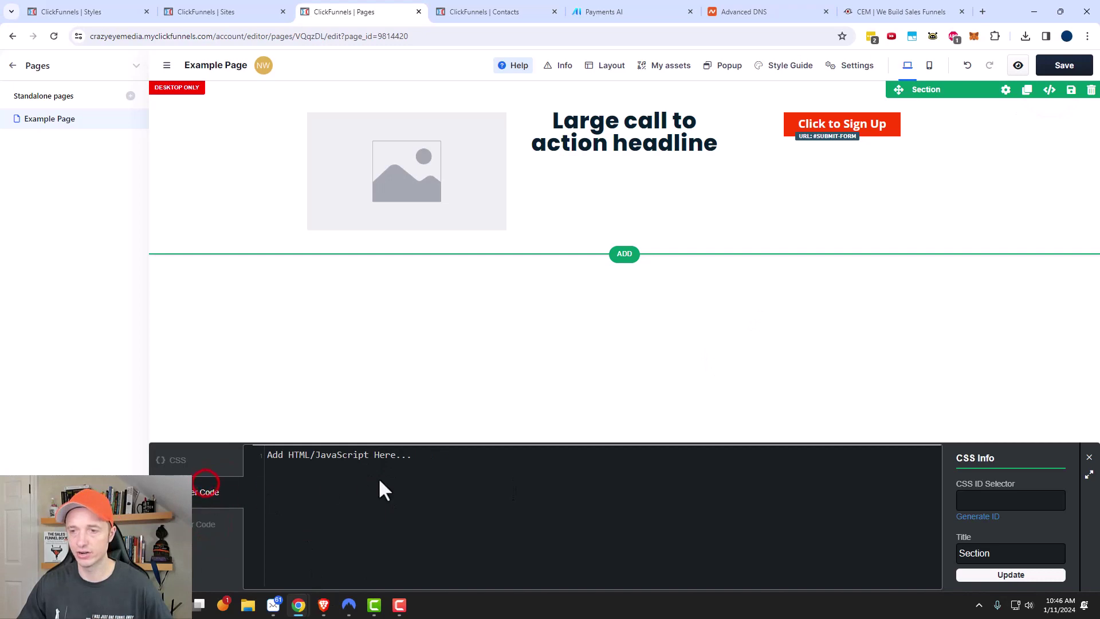
pyautogui.click(172, 461)
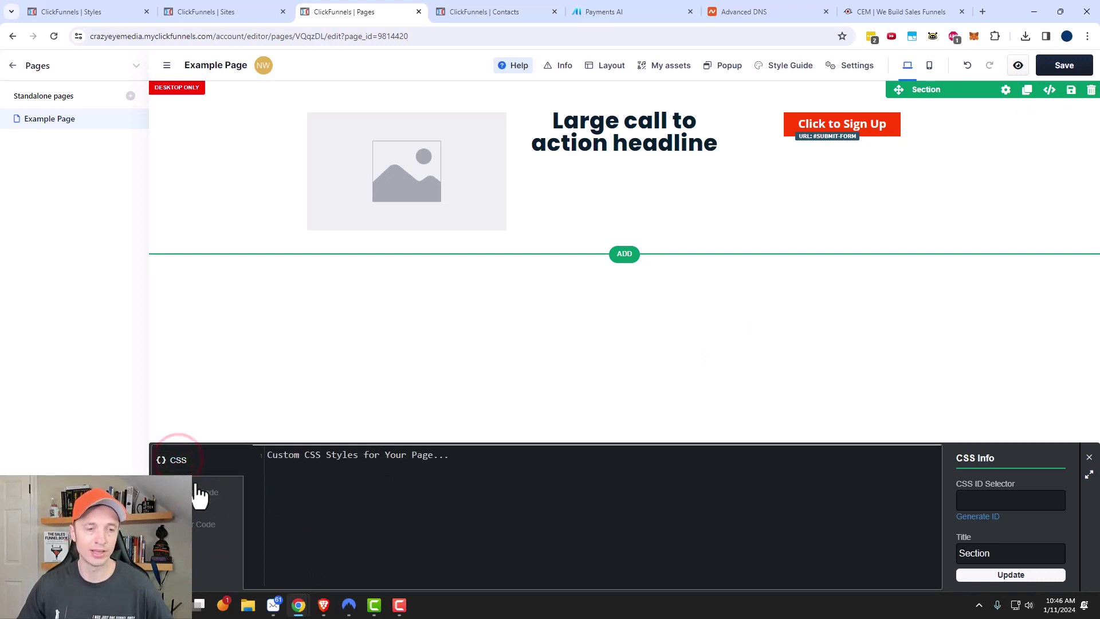
pyautogui.click(1088, 458)
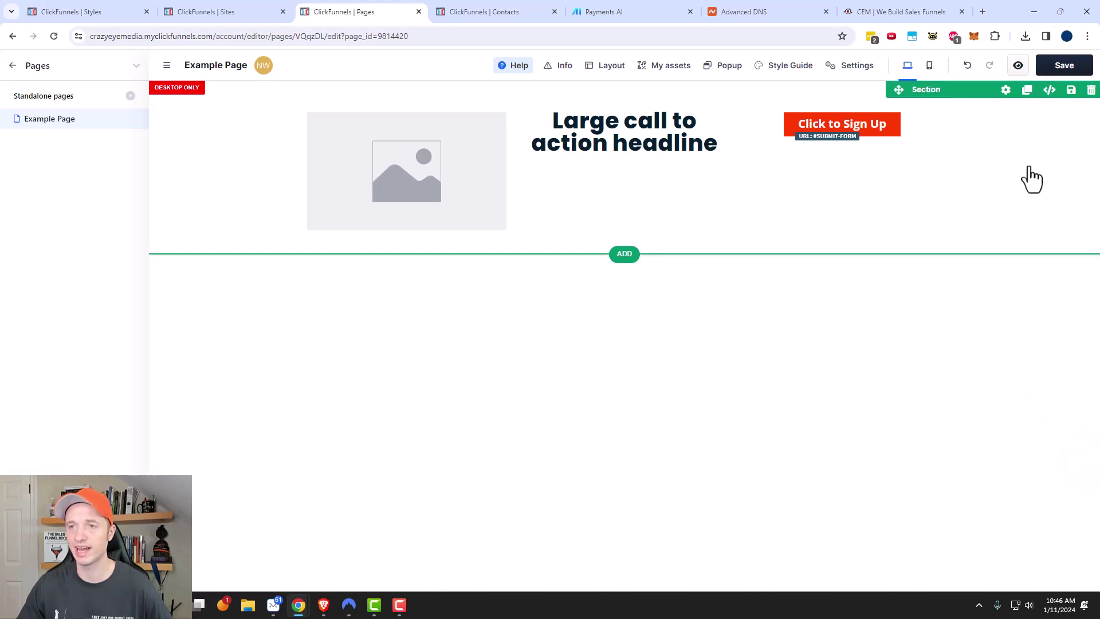
# Step: Start filling in the save-section name and folder, then close the form without saving
pyautogui.click(1070, 91)
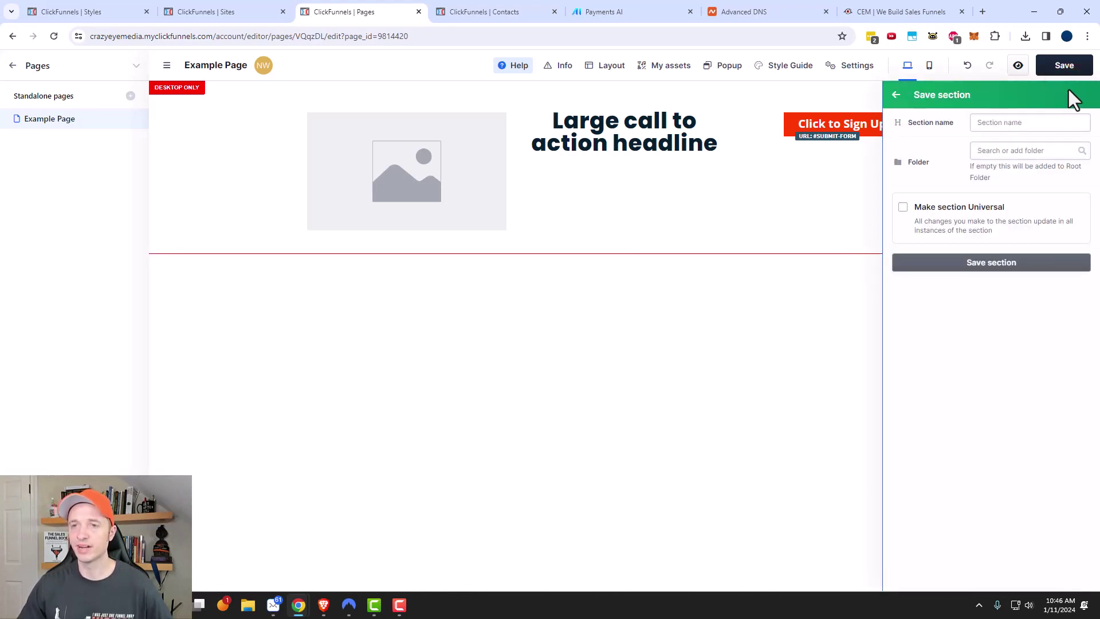
pyautogui.click(1003, 124)
pyautogui.write('Example')
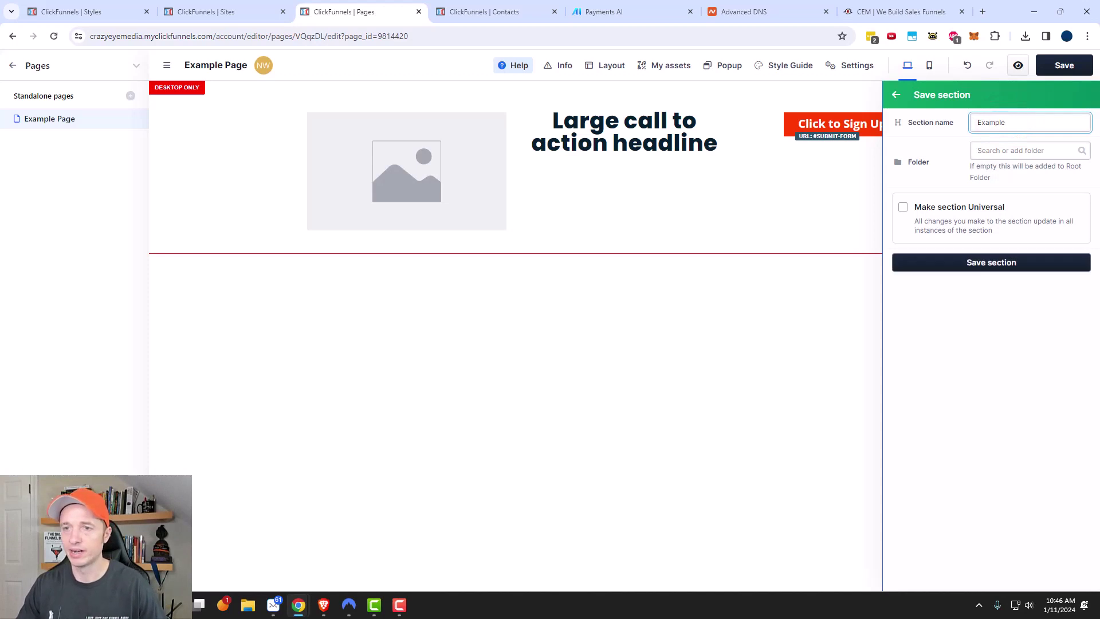
pyautogui.click(999, 151)
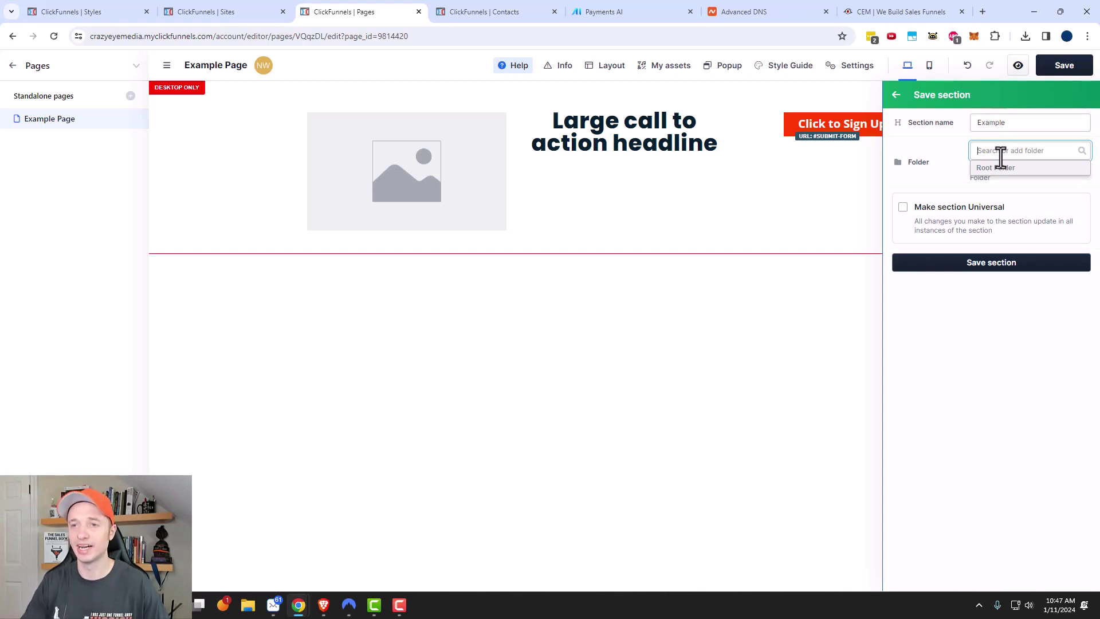
pyautogui.write('Example')
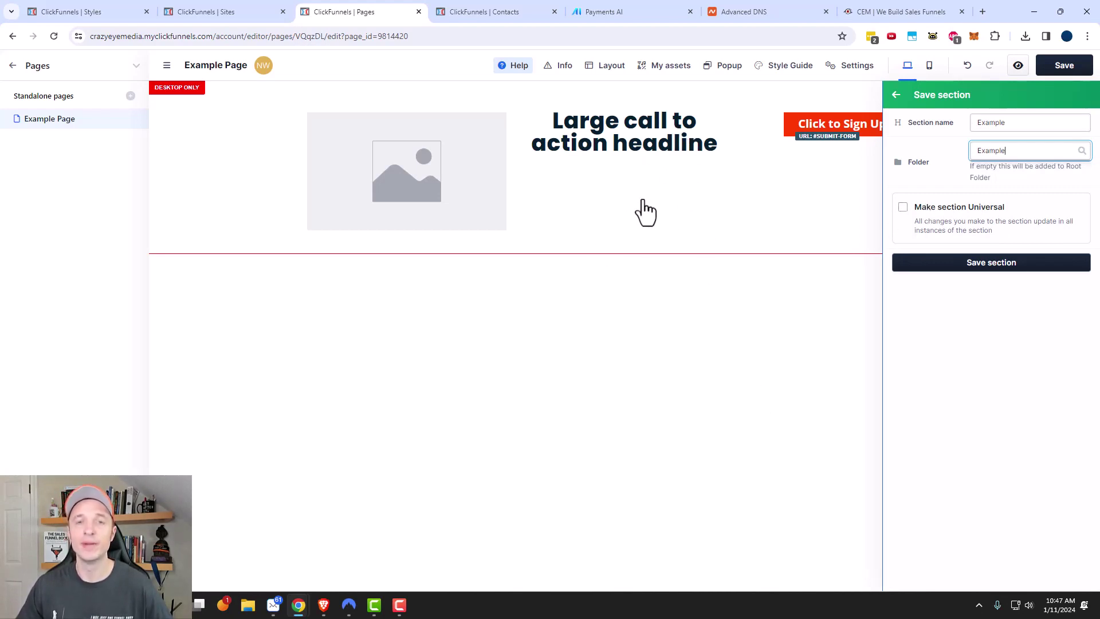
pyautogui.click(630, 140)
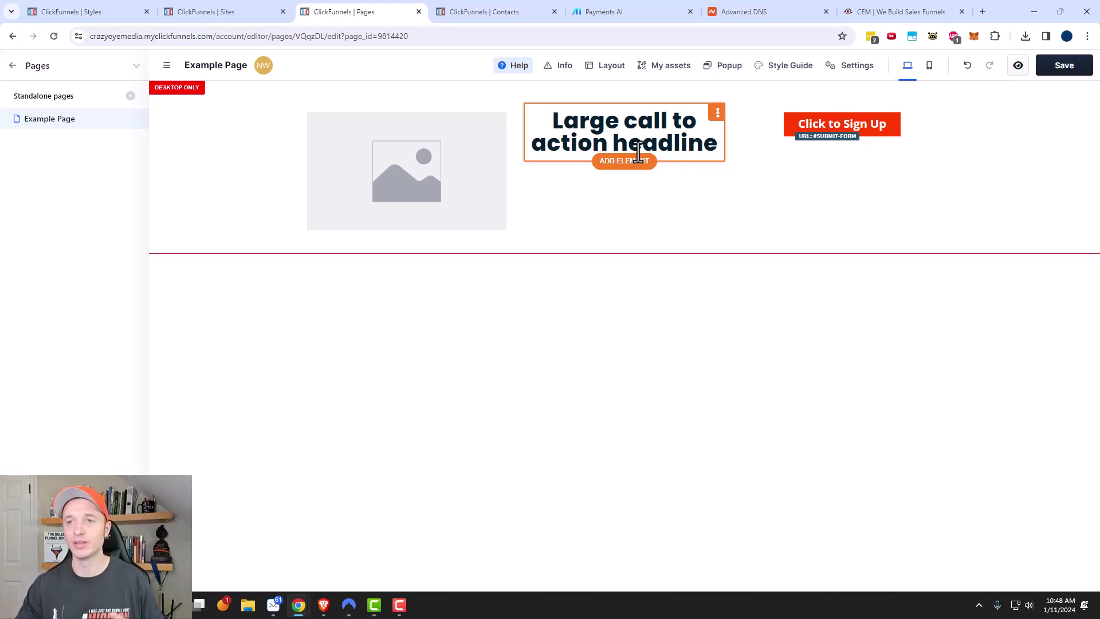
# Step: Save the section with the name 'Example' in the Example folder
pyautogui.moveTo(1041, 115)
pyautogui.click(1068, 87)
pyautogui.click(996, 123)
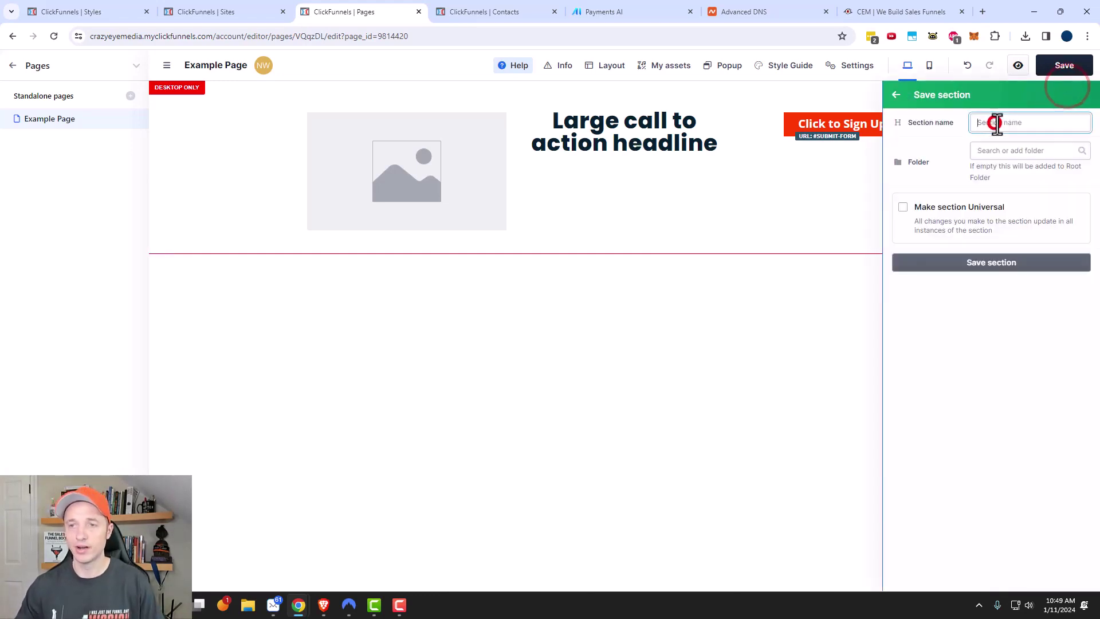
pyautogui.write('Example')
pyautogui.press('Tab')
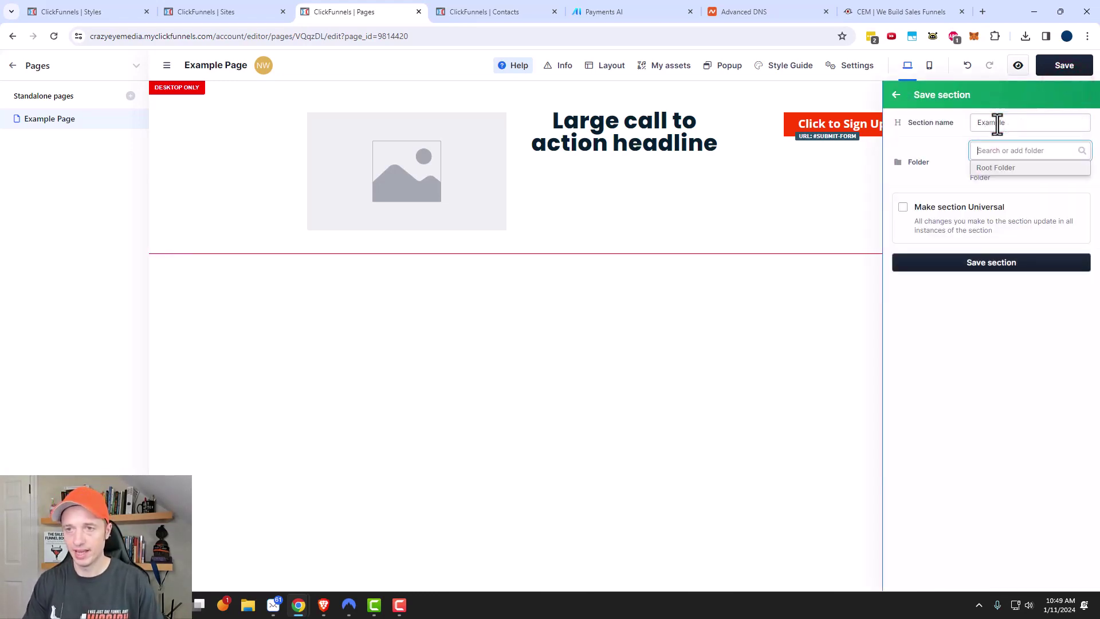
pyautogui.write('Example')
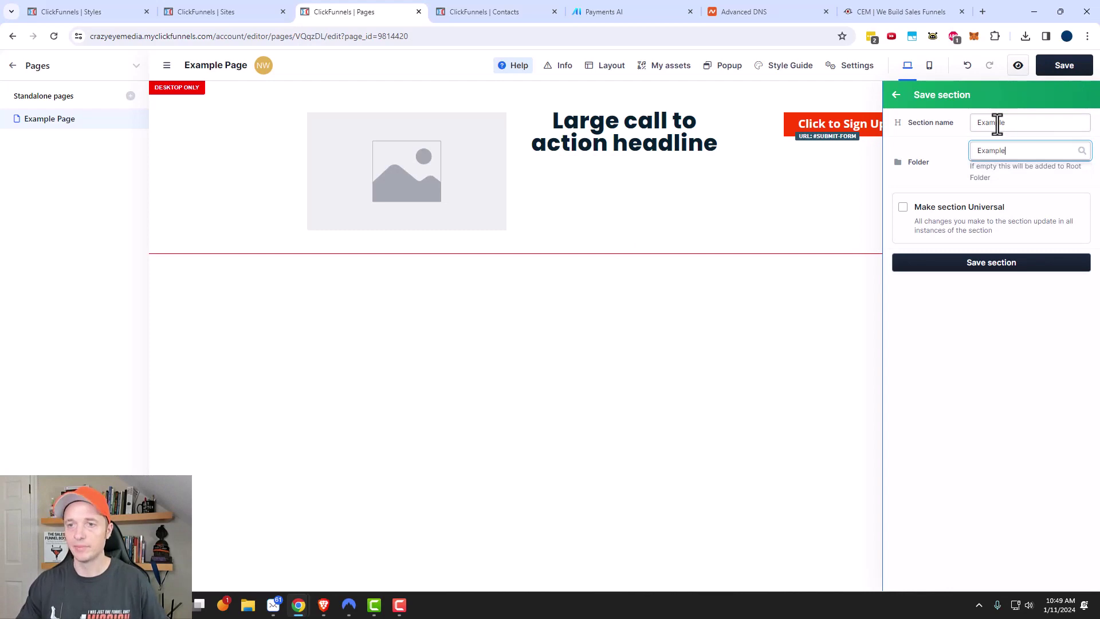
pyautogui.click(987, 265)
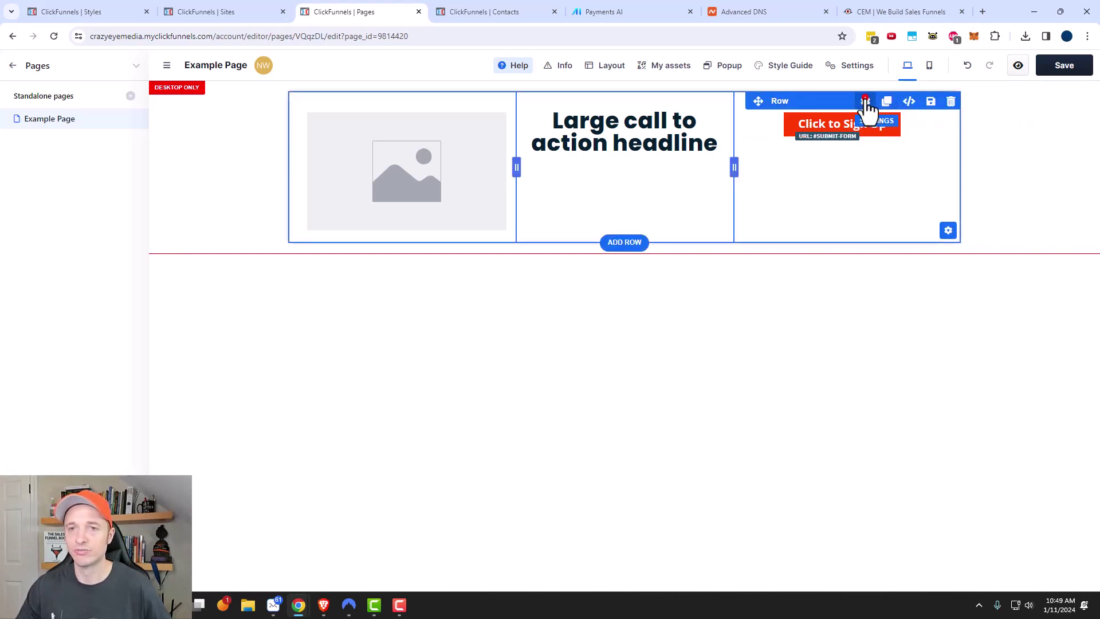
pyautogui.click(866, 102)
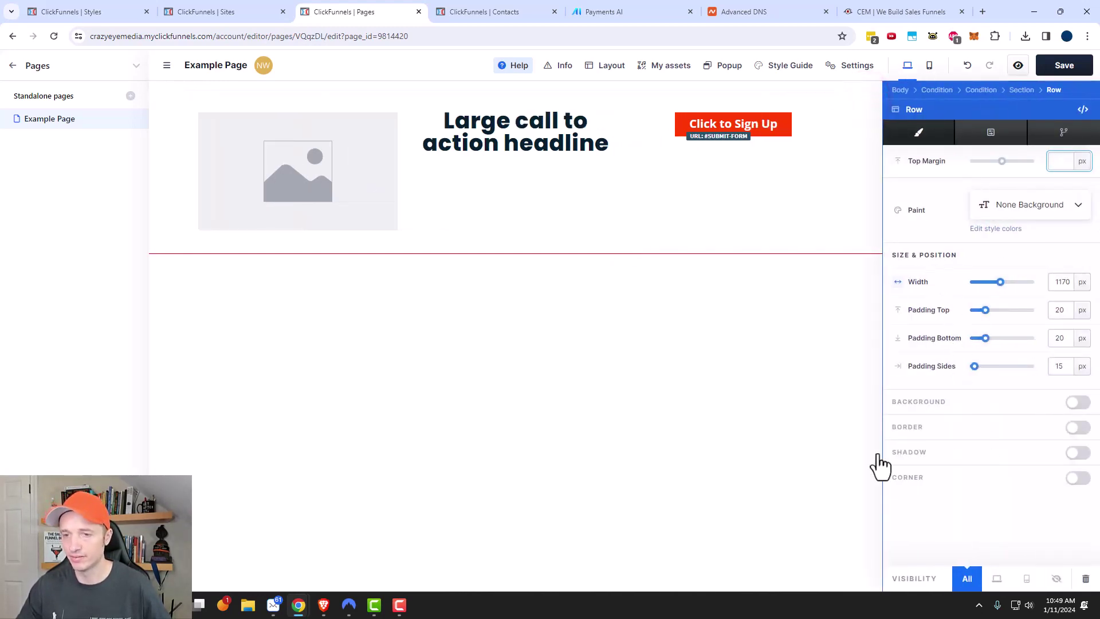
pyautogui.click(913, 401)
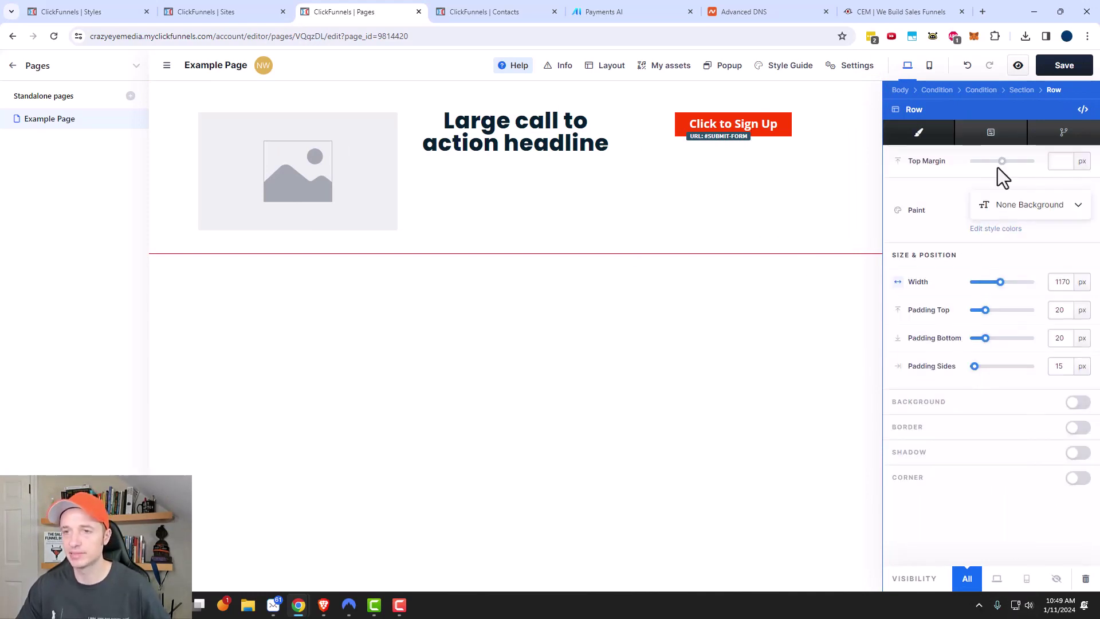
pyautogui.click(991, 132)
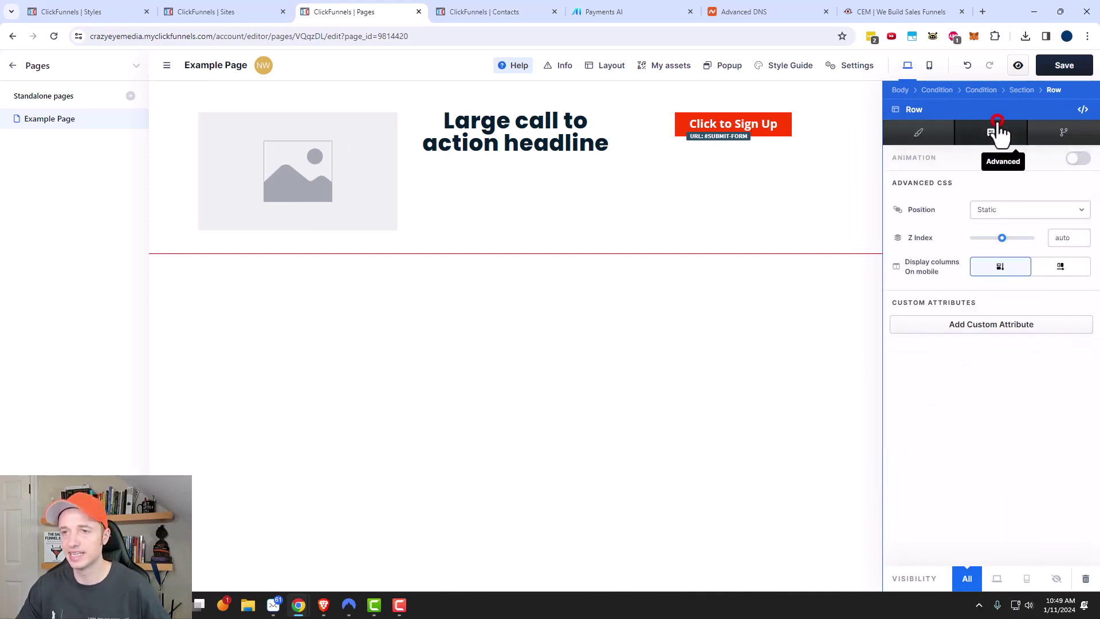
pyautogui.click(737, 370)
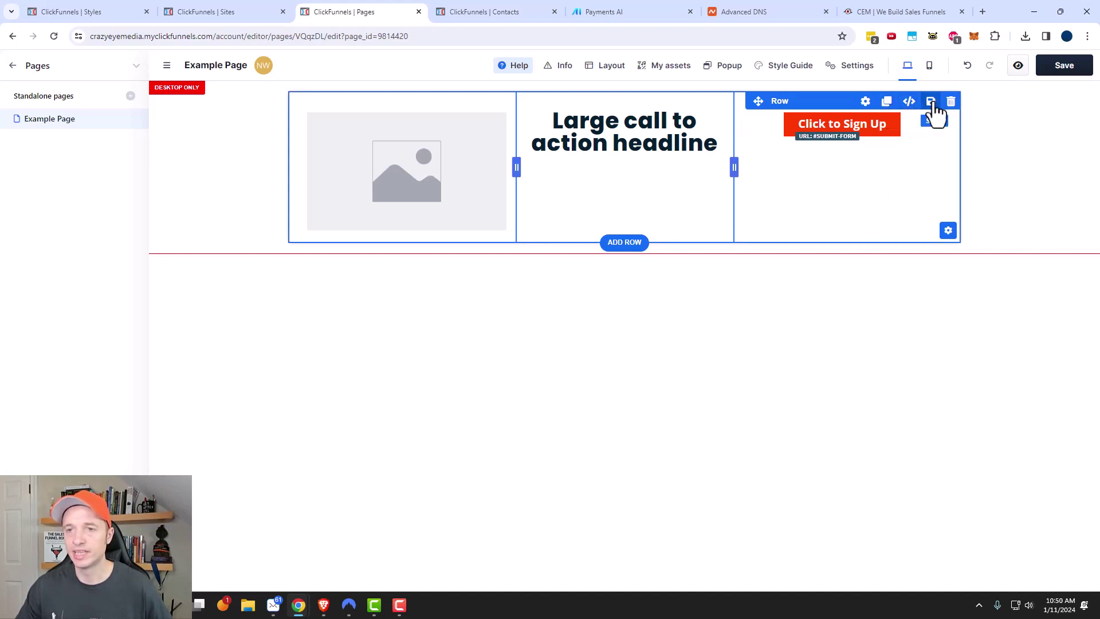
# Step: Replace the placeholder image with a Freepik laptop picture found by searching 'computer'
pyautogui.click(447, 184)
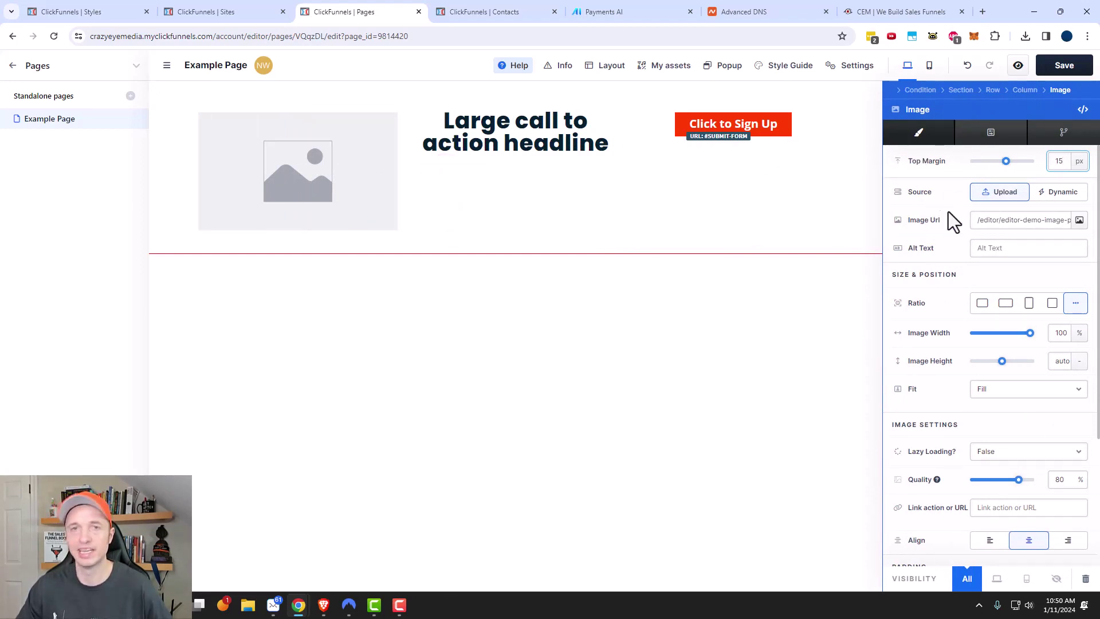
pyautogui.click(1078, 221)
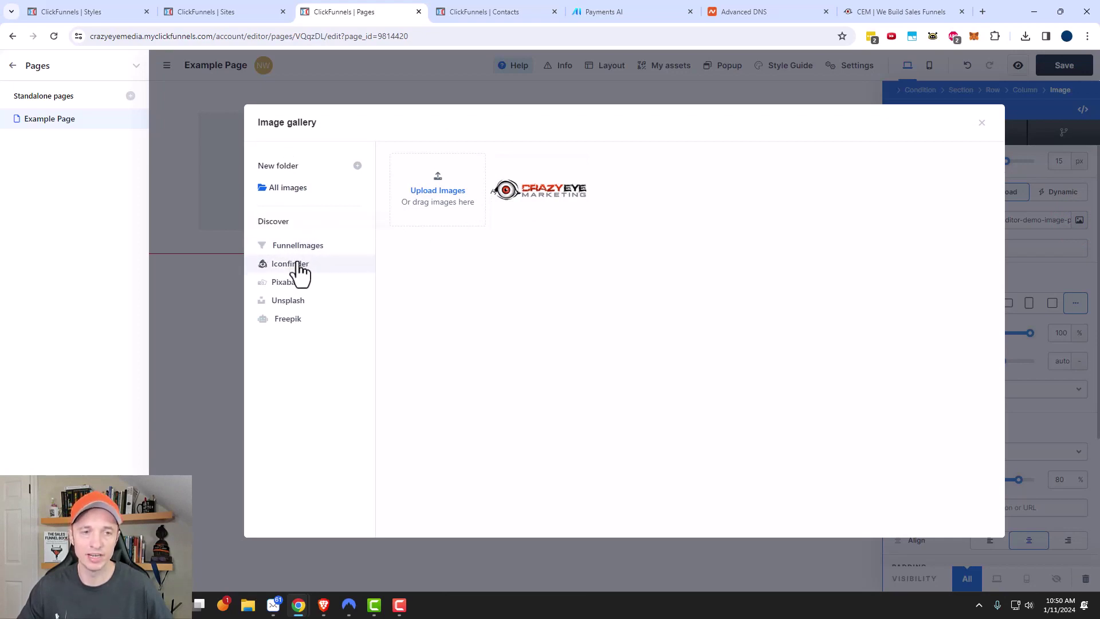
pyautogui.click(290, 320)
pyautogui.click(463, 163)
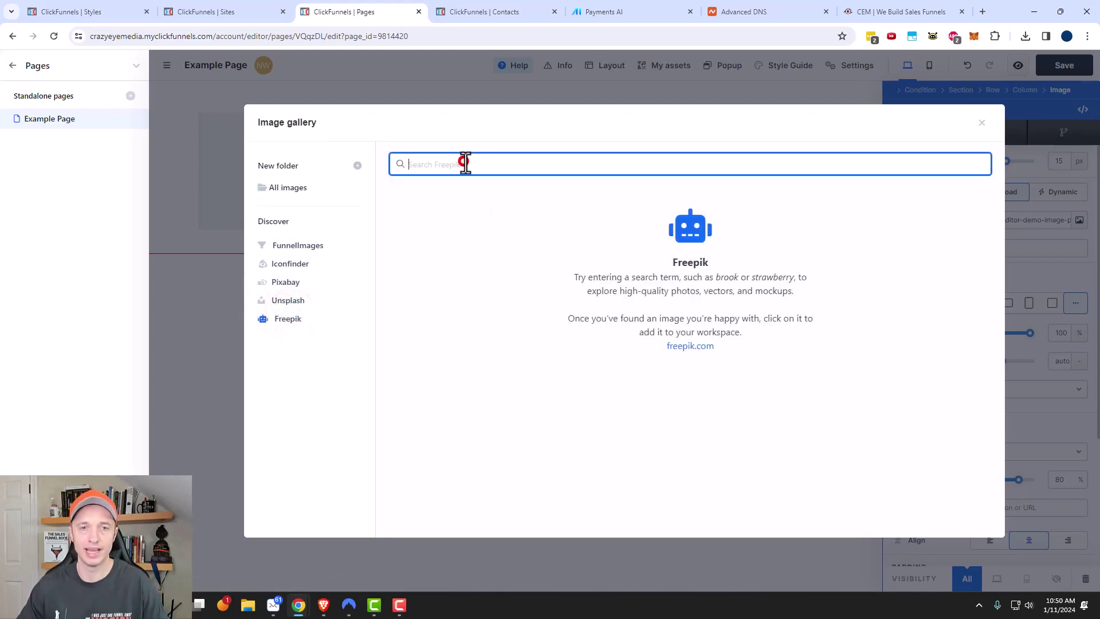
pyautogui.write('compu7te')
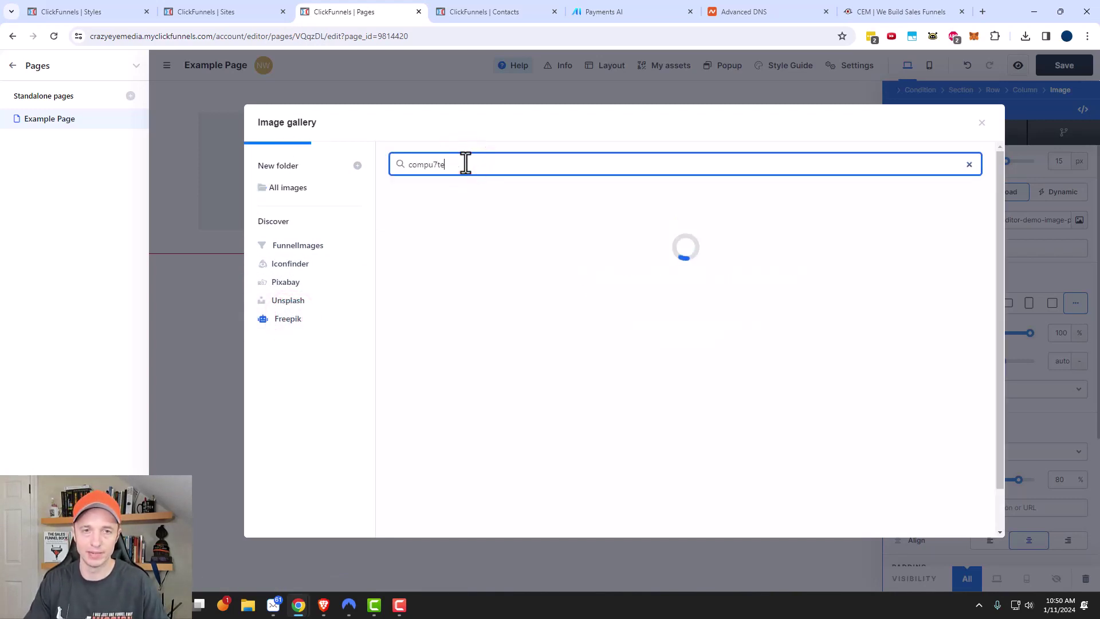
pyautogui.press('BackSpace')
pyautogui.press('BackSpace')
pyautogui.press('BackSpace')
pyautogui.write('ter')
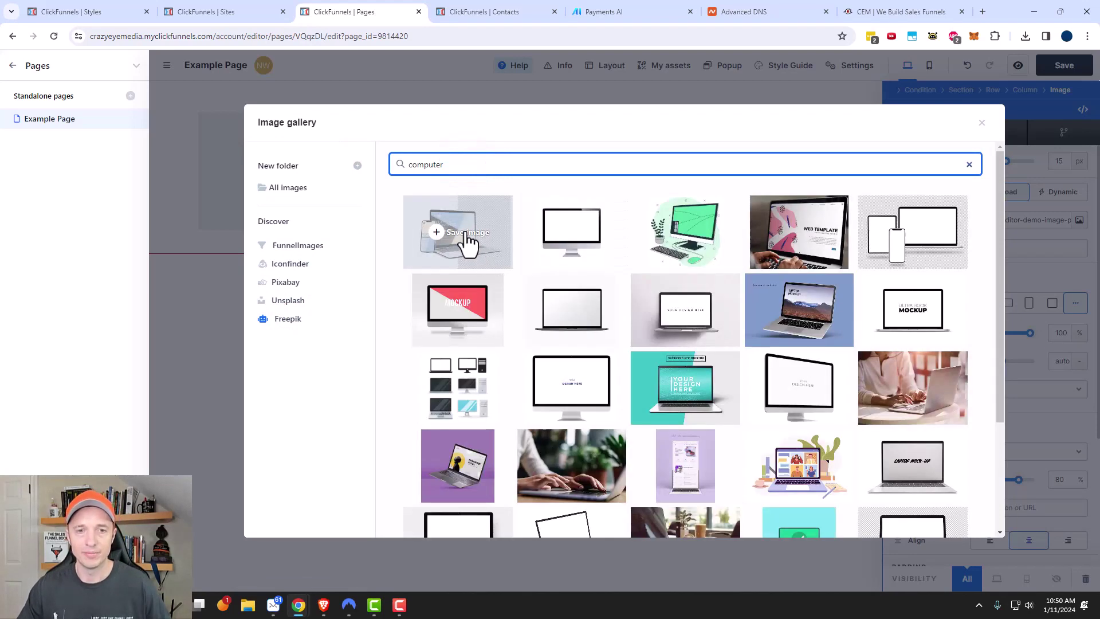
pyautogui.click(465, 233)
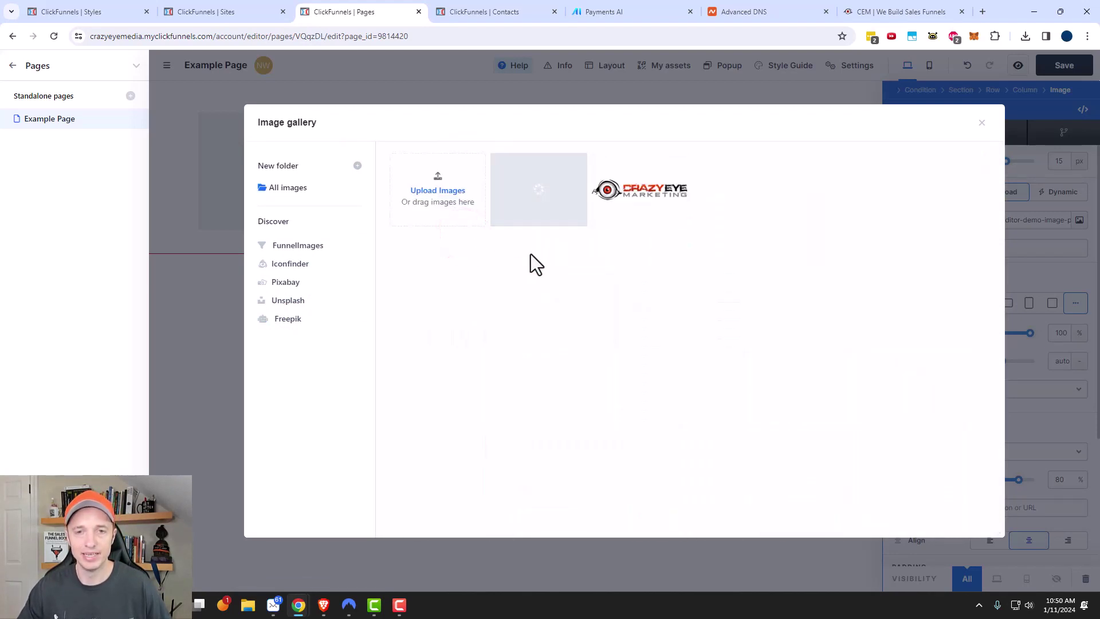
pyautogui.click(539, 206)
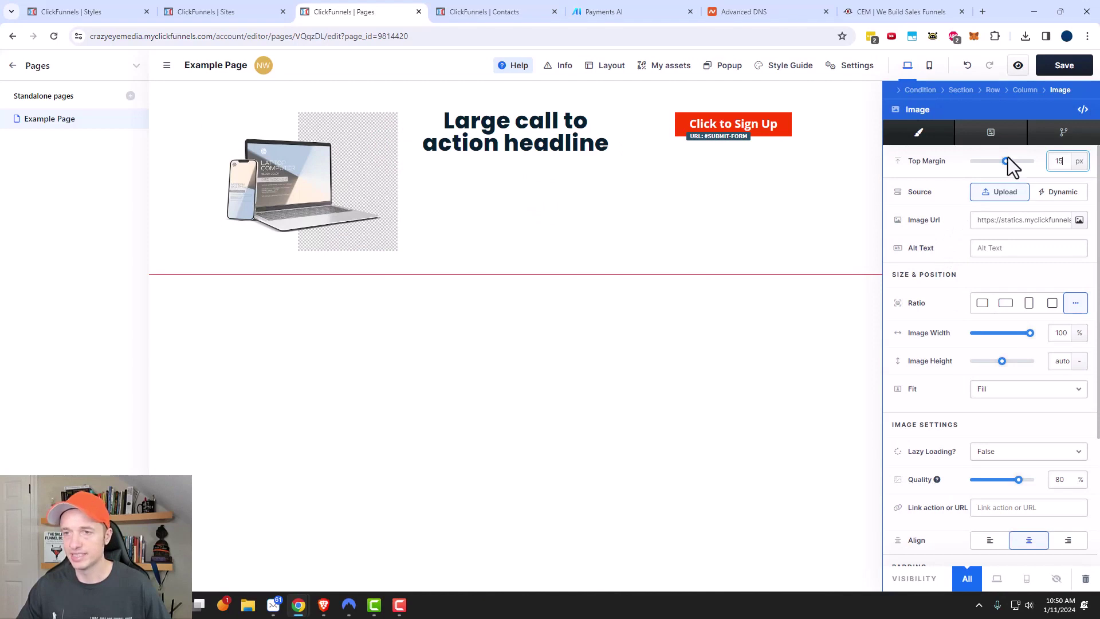
pyautogui.scroll(-3, 1002, 250)
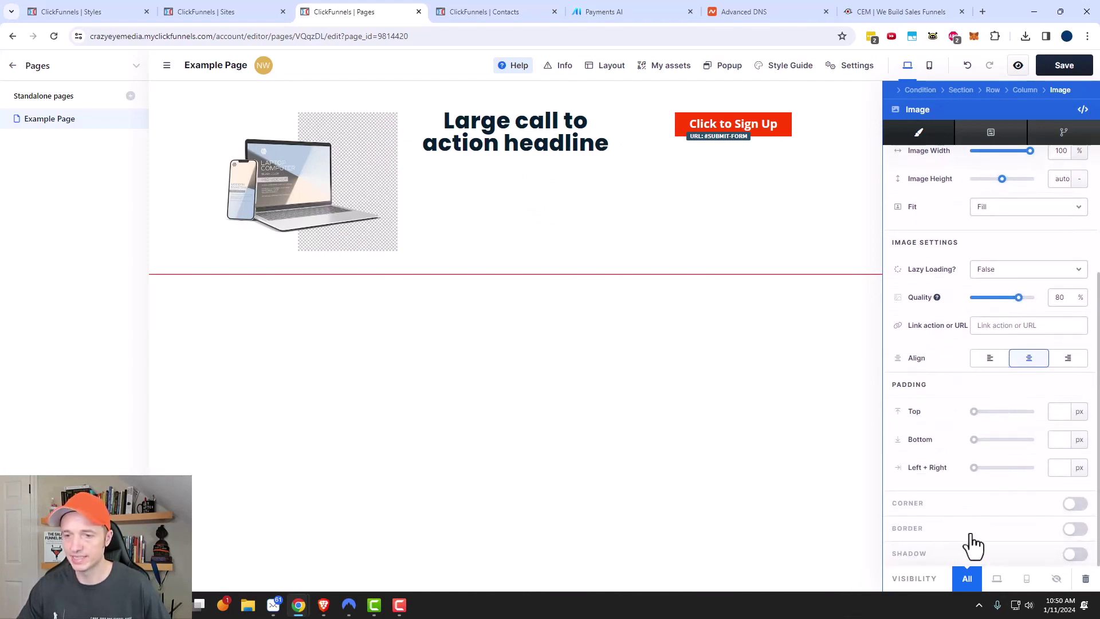
pyautogui.scroll(3, 977, 516)
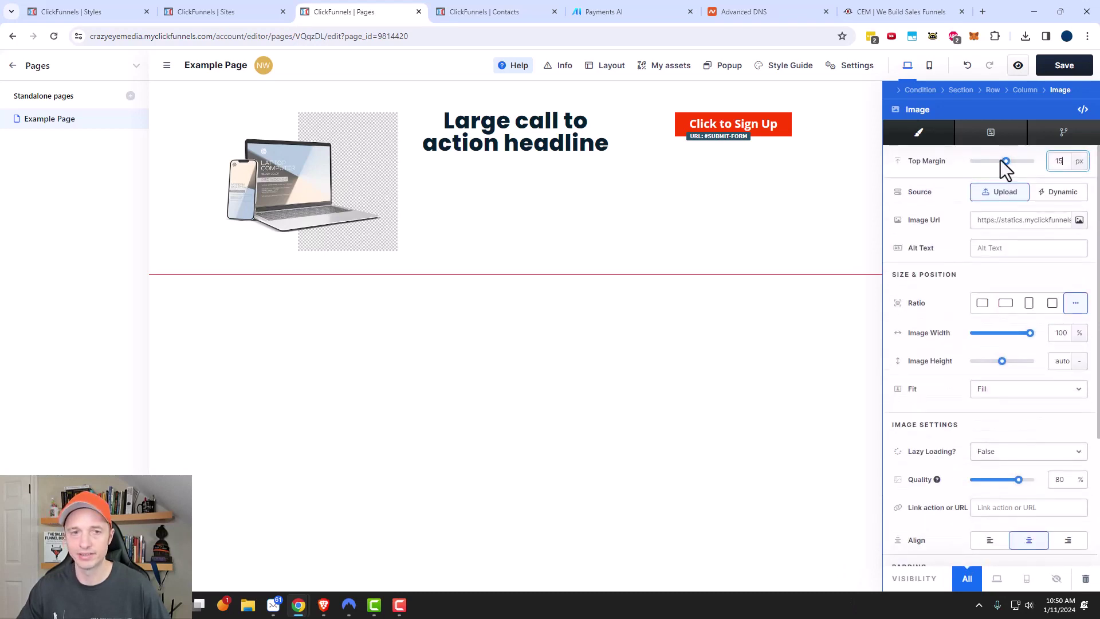
pyautogui.click(553, 137)
# Step: Replace the headline's middle words with 'Change the dheadline'
pyautogui.click(608, 142)
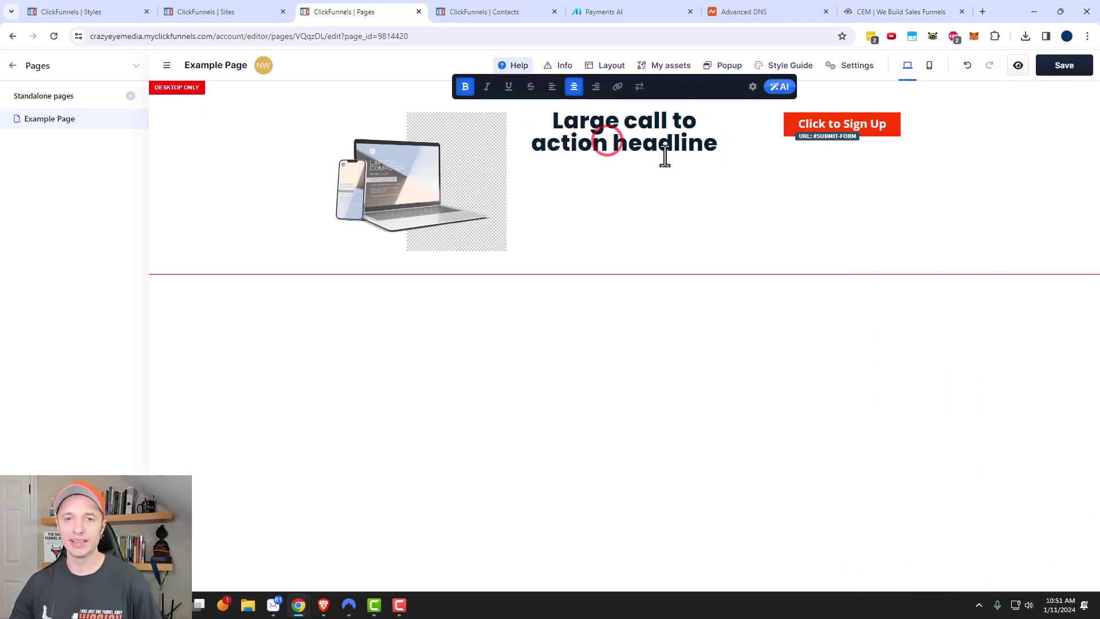
pyautogui.moveTo(670, 150); pyautogui.dragTo(581, 125)
pyautogui.write('Change the')
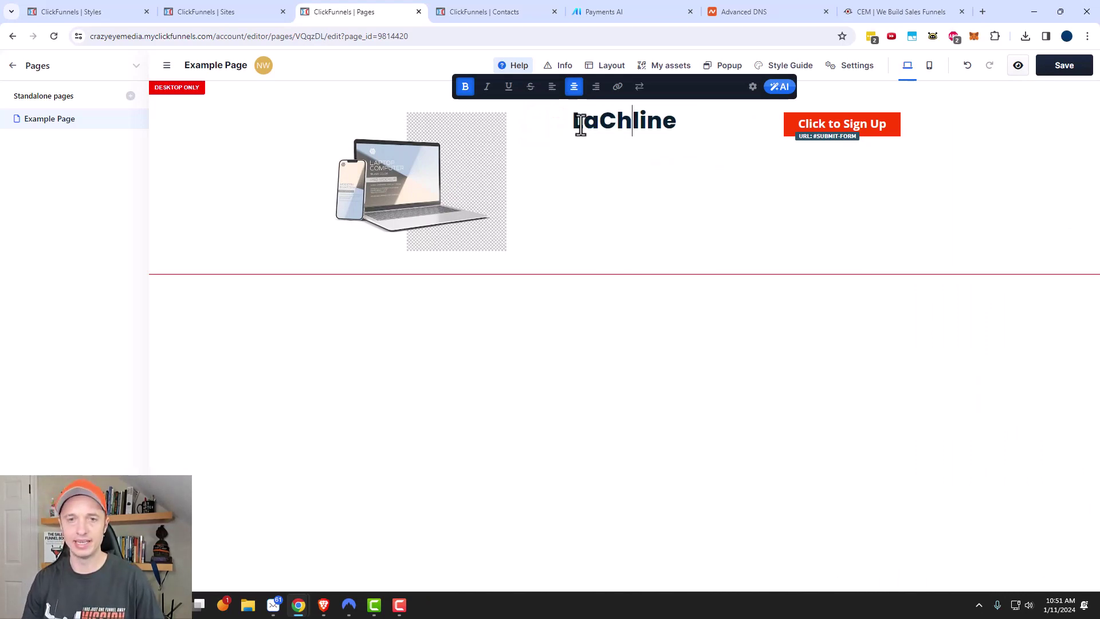
pyautogui.write(' dheadline')
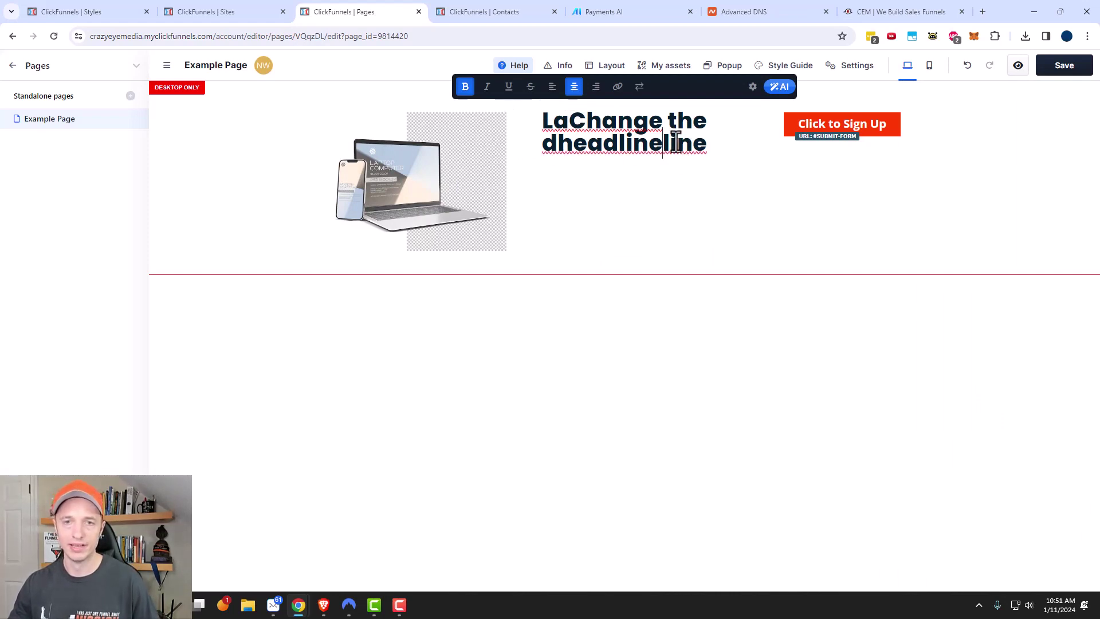
# Step: Underline the rewritten headline words and turn them into a red link
pyautogui.moveTo(676, 144); pyautogui.dragTo(601, 122)
pyautogui.click(507, 88)
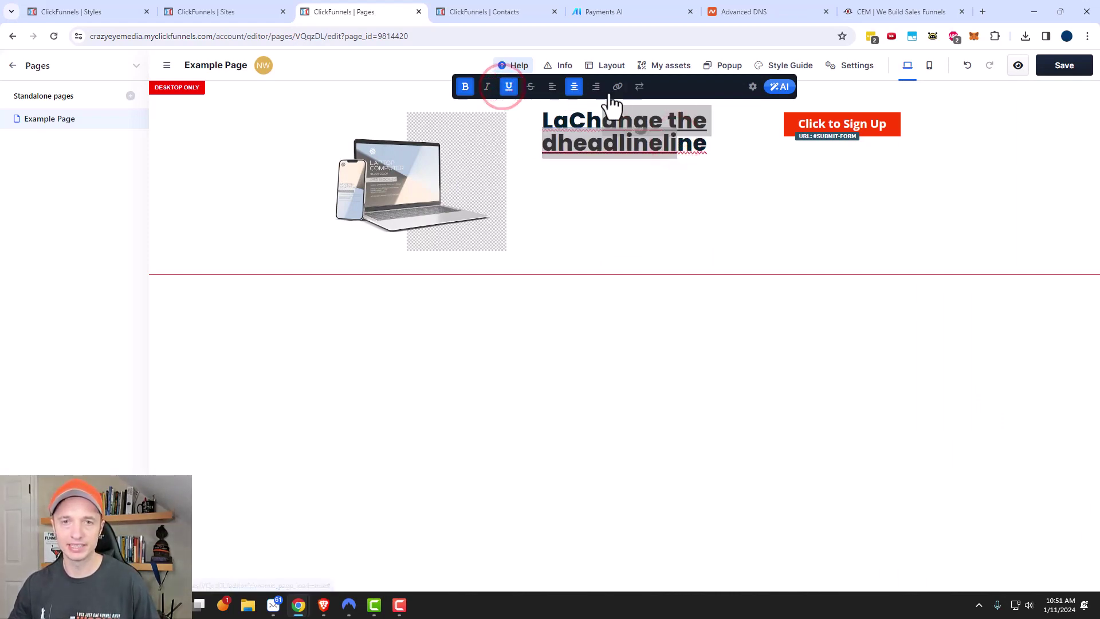
pyautogui.click(618, 86)
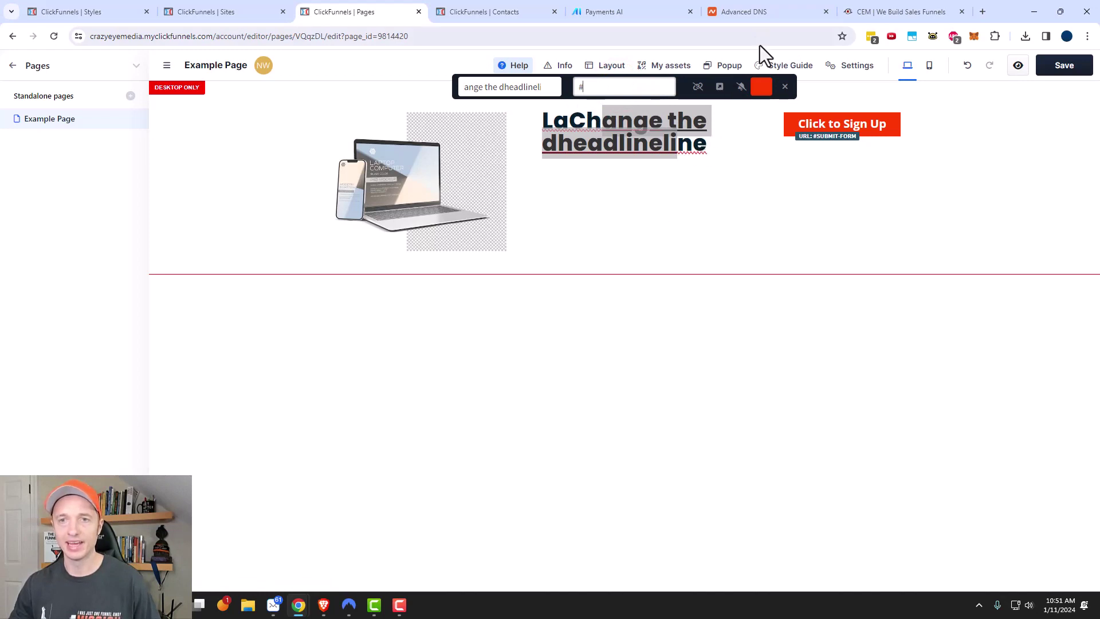
pyautogui.click(658, 204)
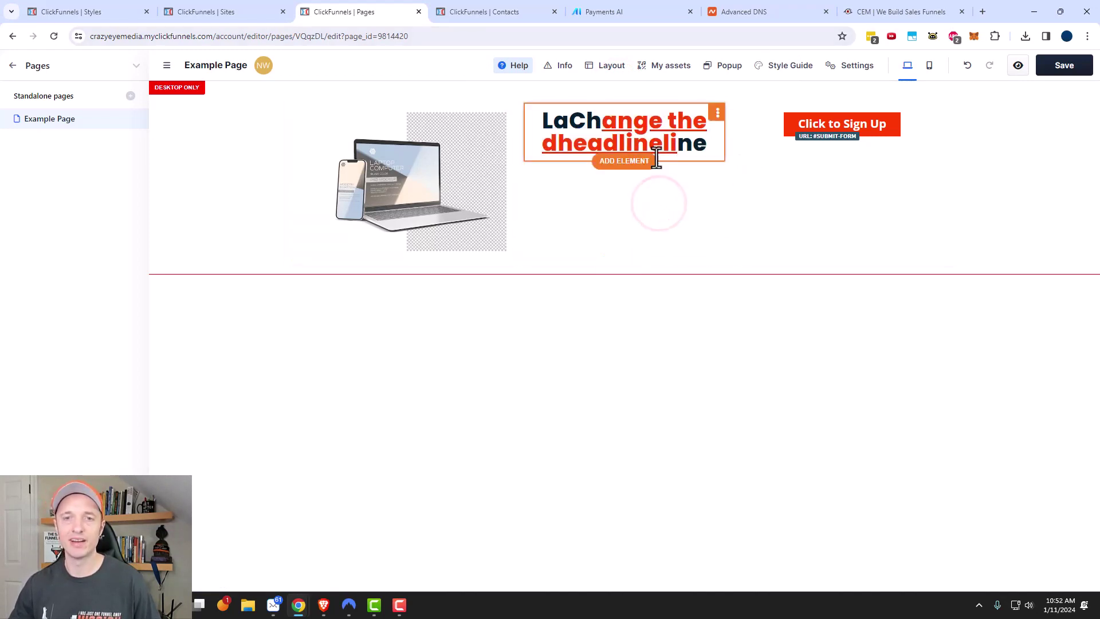
pyautogui.click(879, 127)
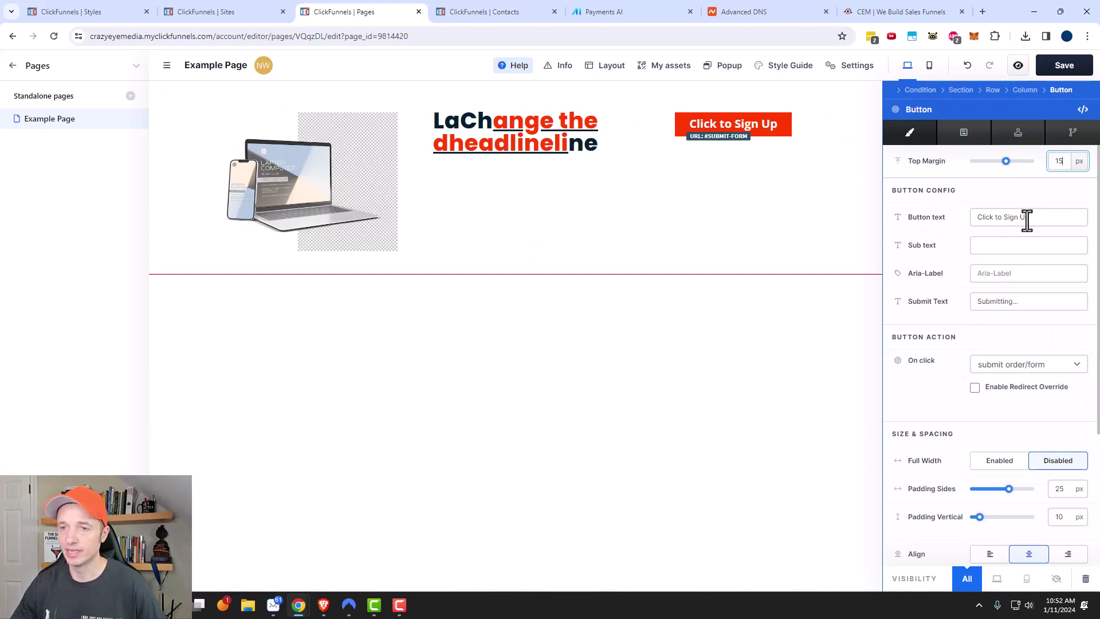
# Step: Change the sign-up button's On click action from submit to 'open pop-up' (#OPEN-POPUP)
pyautogui.scroll(-1, 968, 266)
pyautogui.scroll(-1, 984, 241)
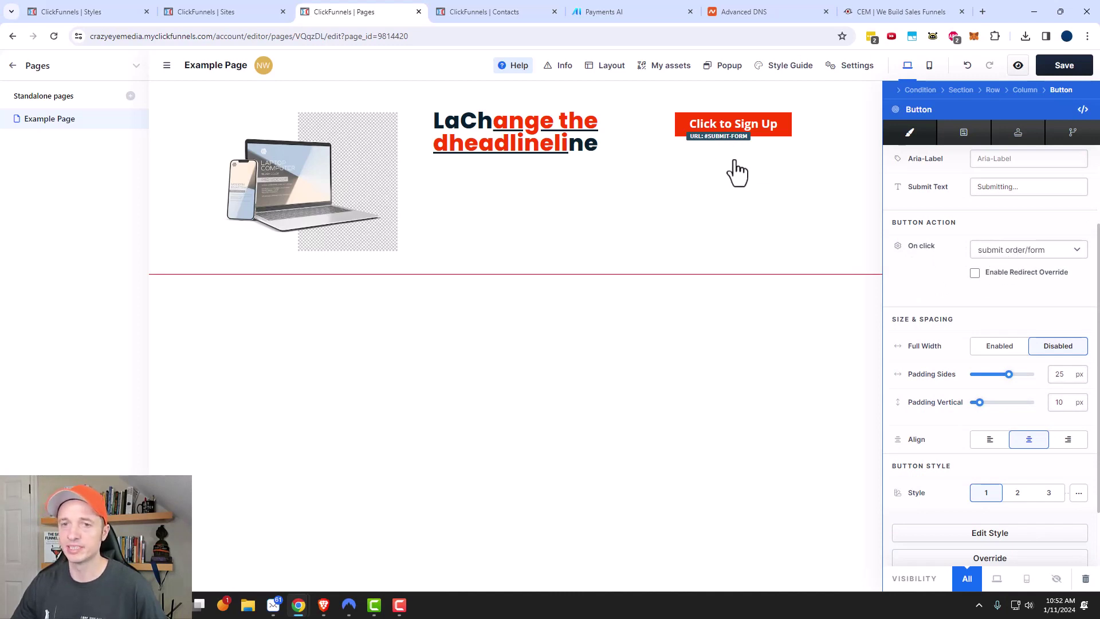
pyautogui.click(1020, 252)
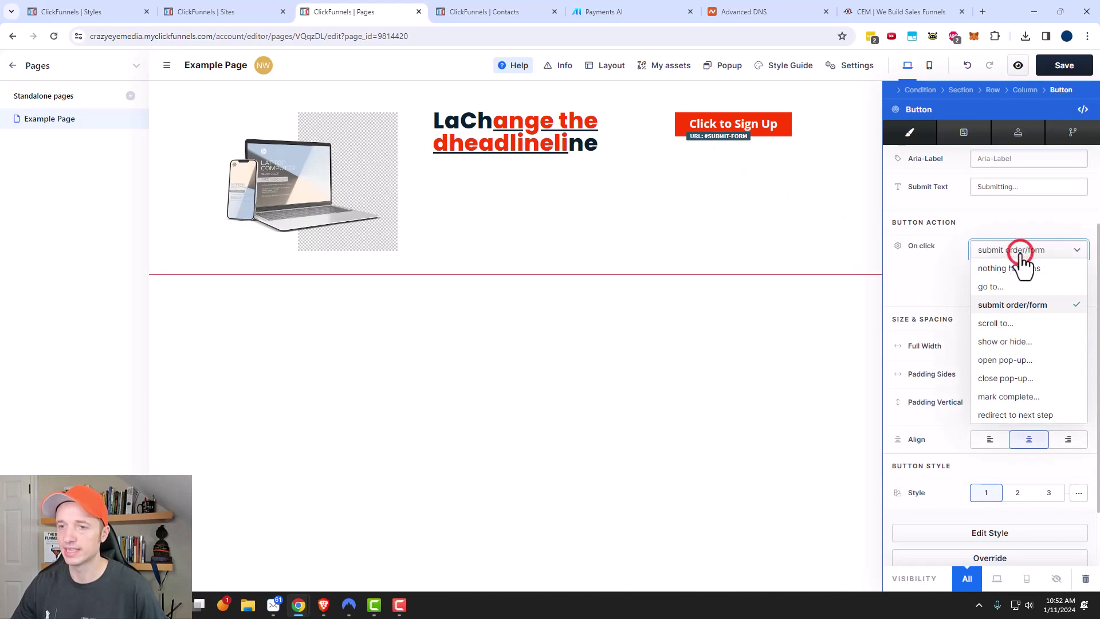
pyautogui.click(995, 286)
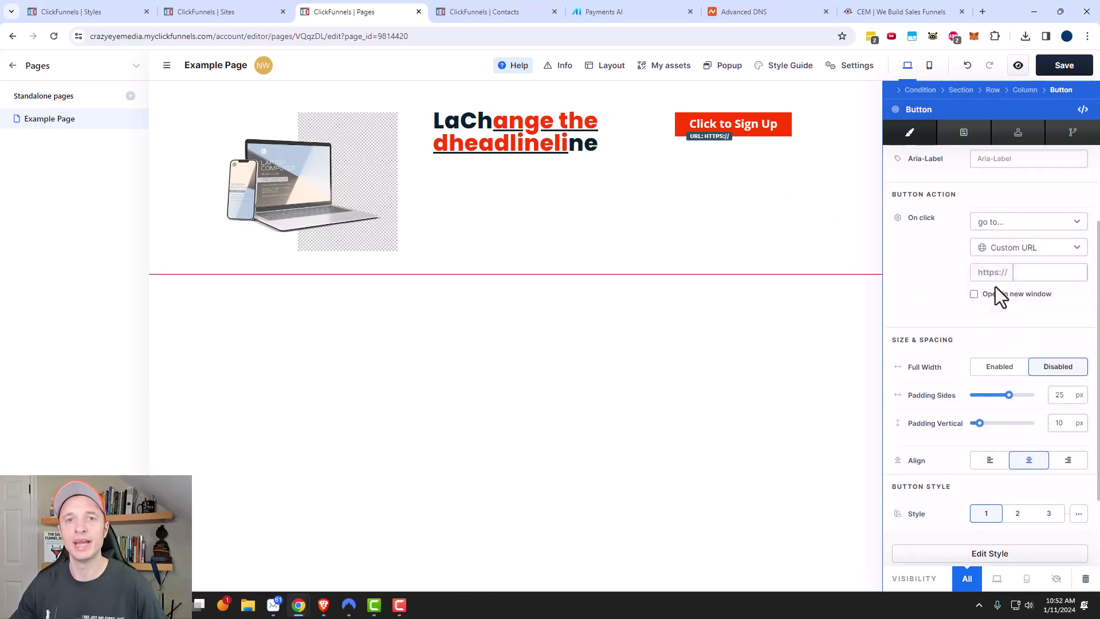
pyautogui.click(1017, 222)
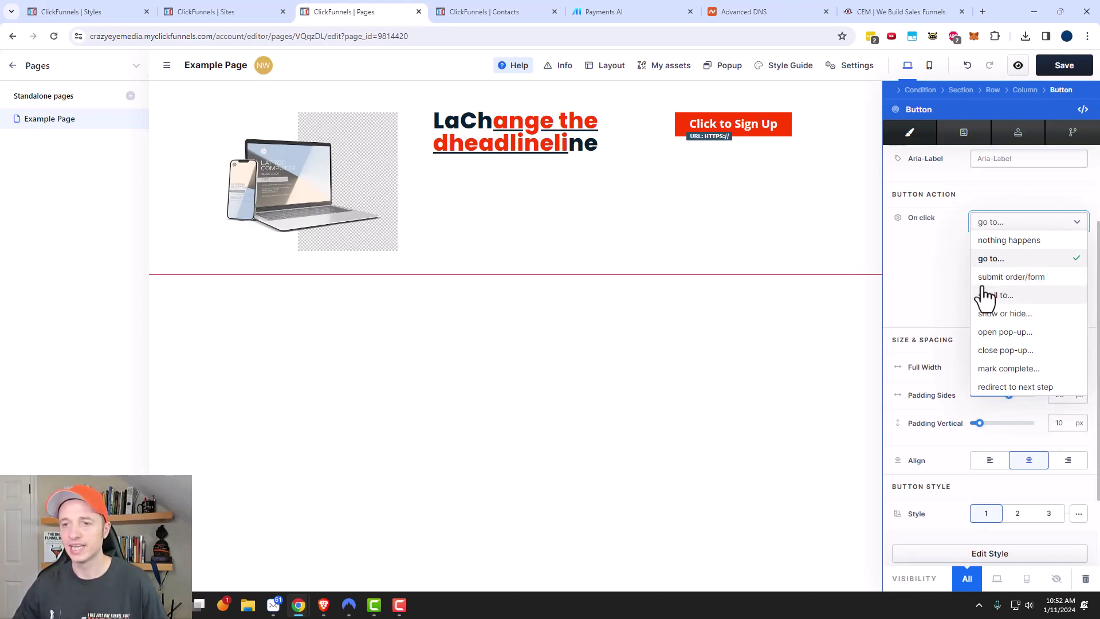
pyautogui.click(1006, 332)
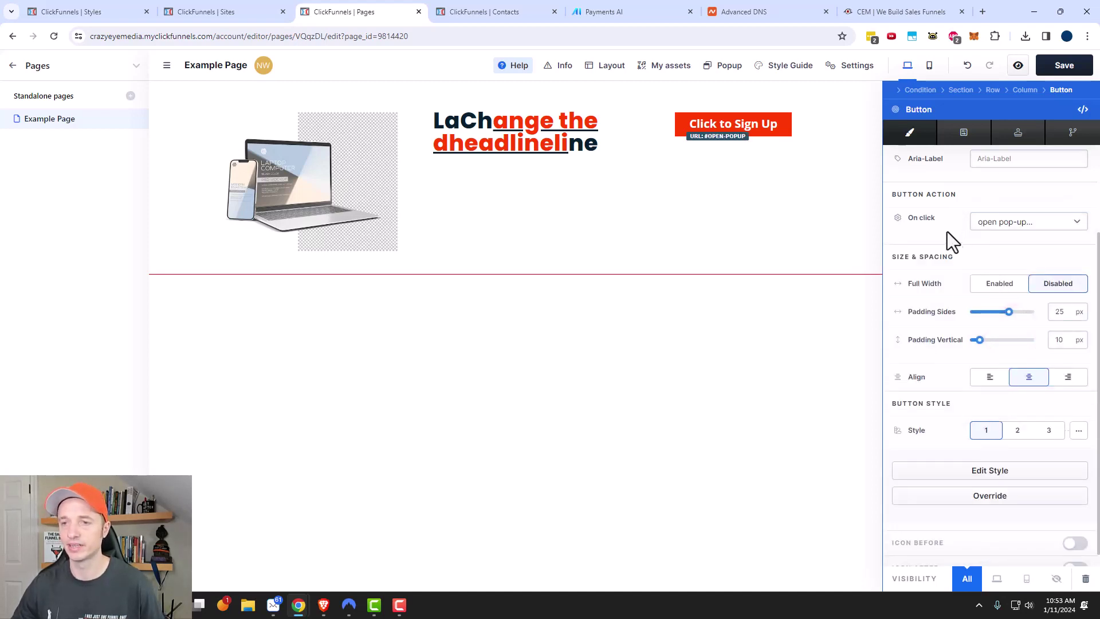
pyautogui.scroll(-1, 946, 221)
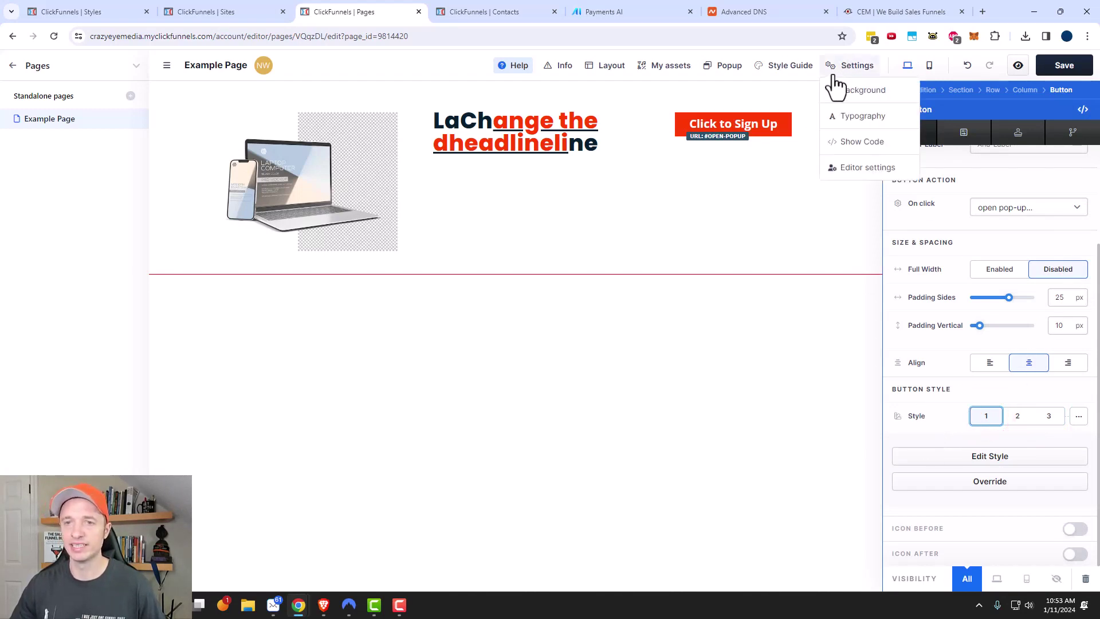
# Step: Compare navy style 2 and light style 3 on the button, settling on red style 1
pyautogui.click(1016, 416)
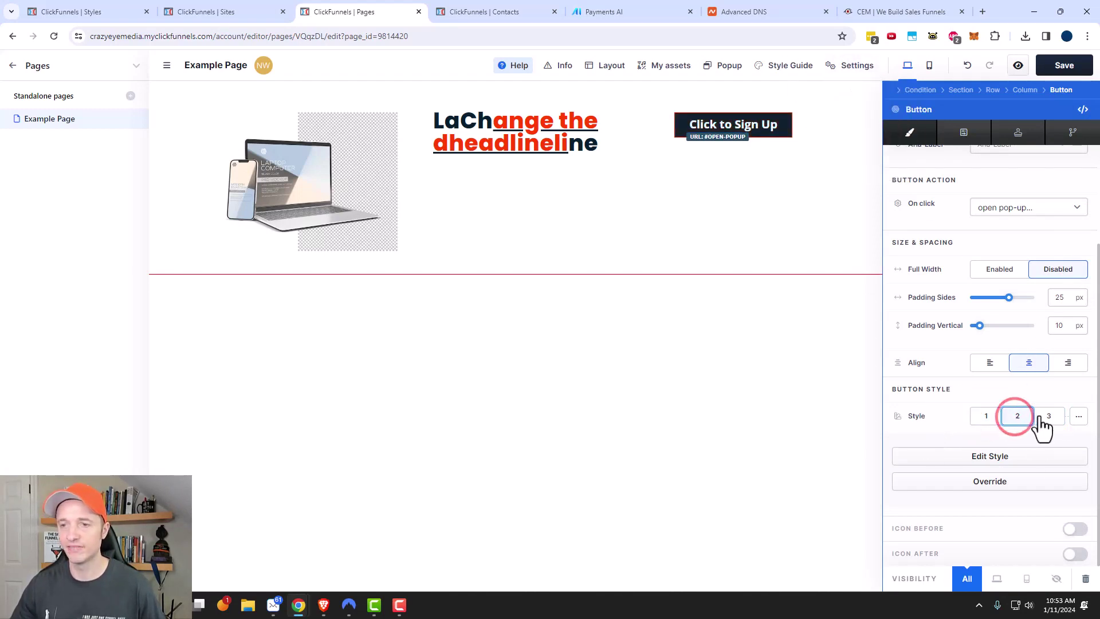
pyautogui.click(1040, 416)
pyautogui.click(1014, 416)
pyautogui.click(994, 416)
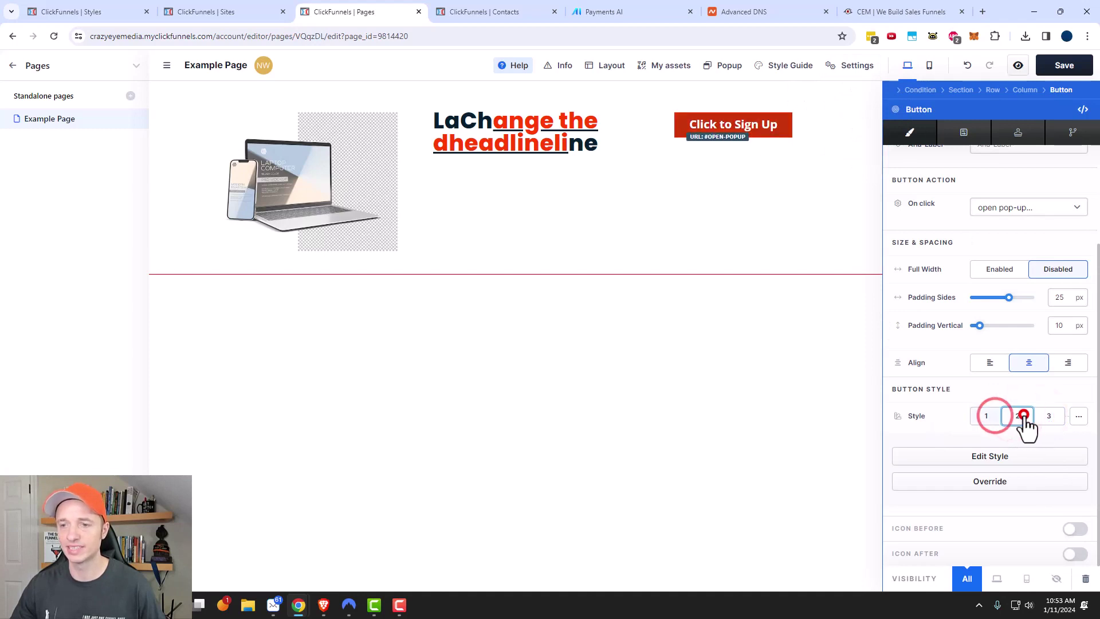
pyautogui.click(1018, 417)
pyautogui.click(1049, 417)
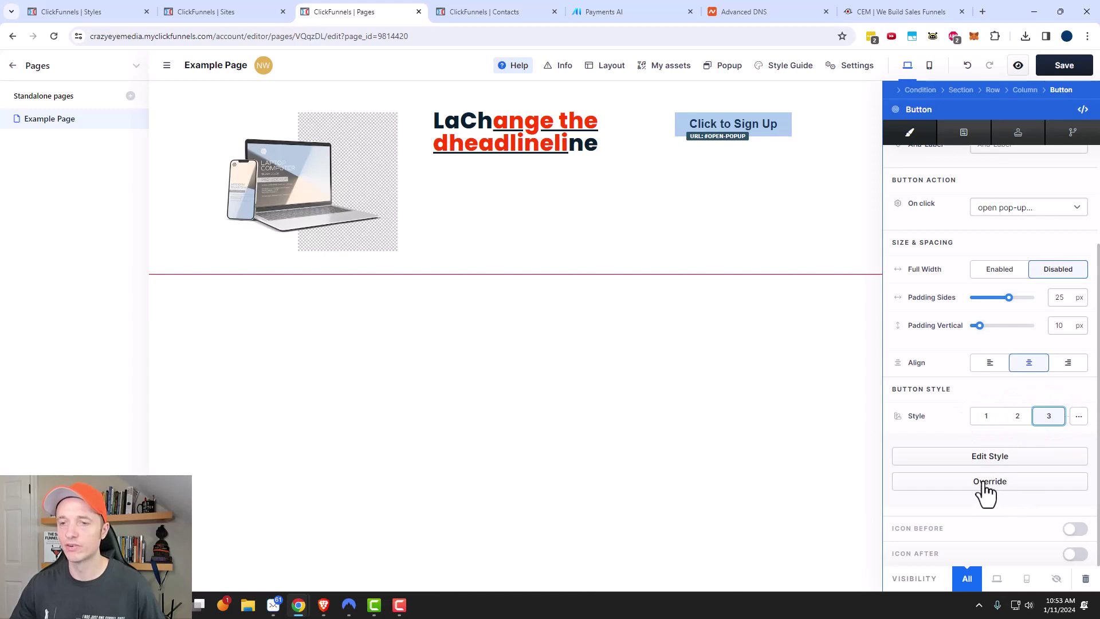
pyautogui.click(982, 423)
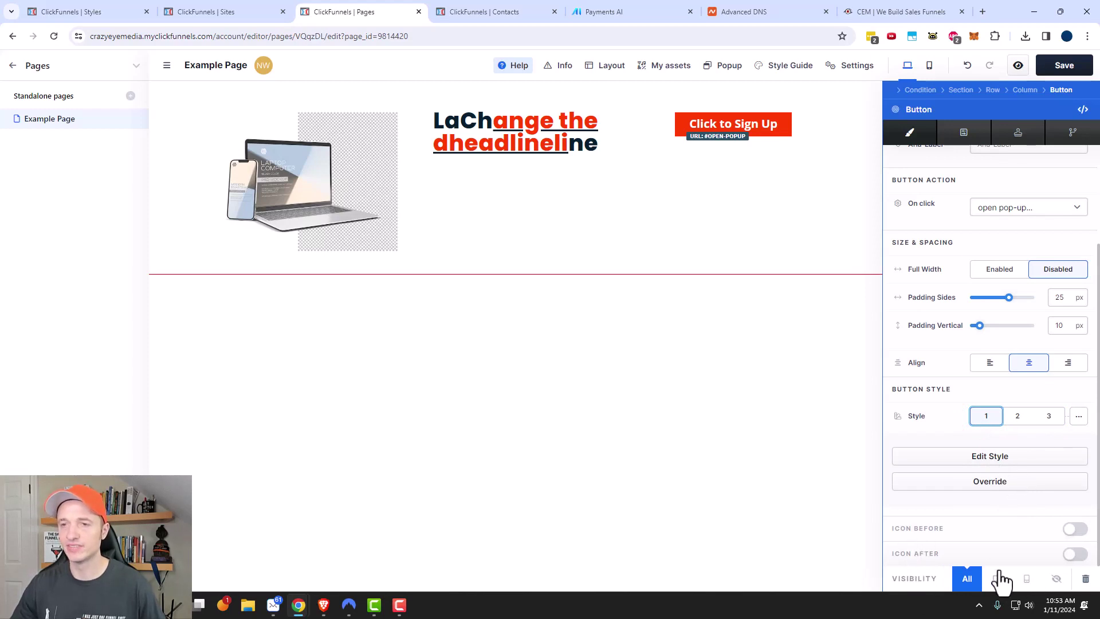
# Step: Try the Pill Button and Gradient Button templates on the sign-up button
pyautogui.click(963, 132)
pyautogui.click(1019, 127)
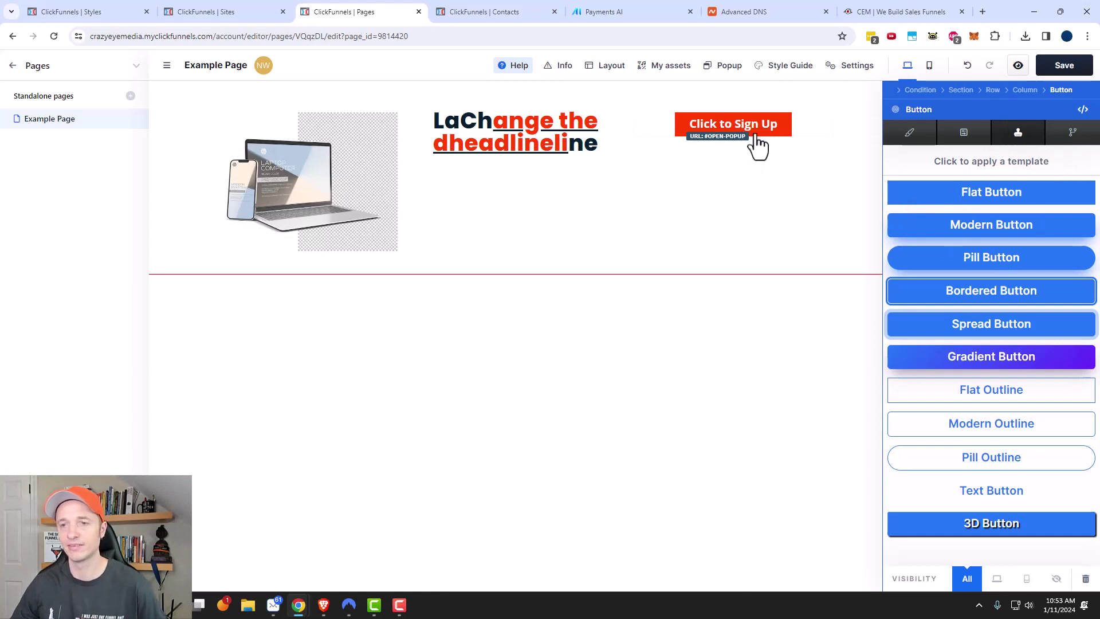
pyautogui.click(993, 266)
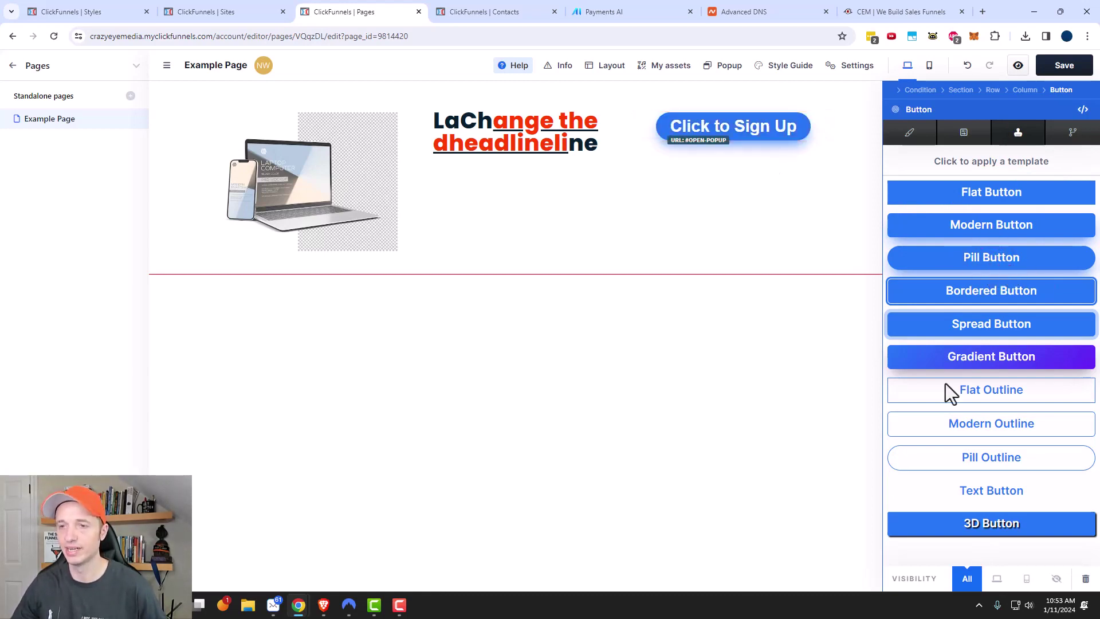
pyautogui.click(1000, 356)
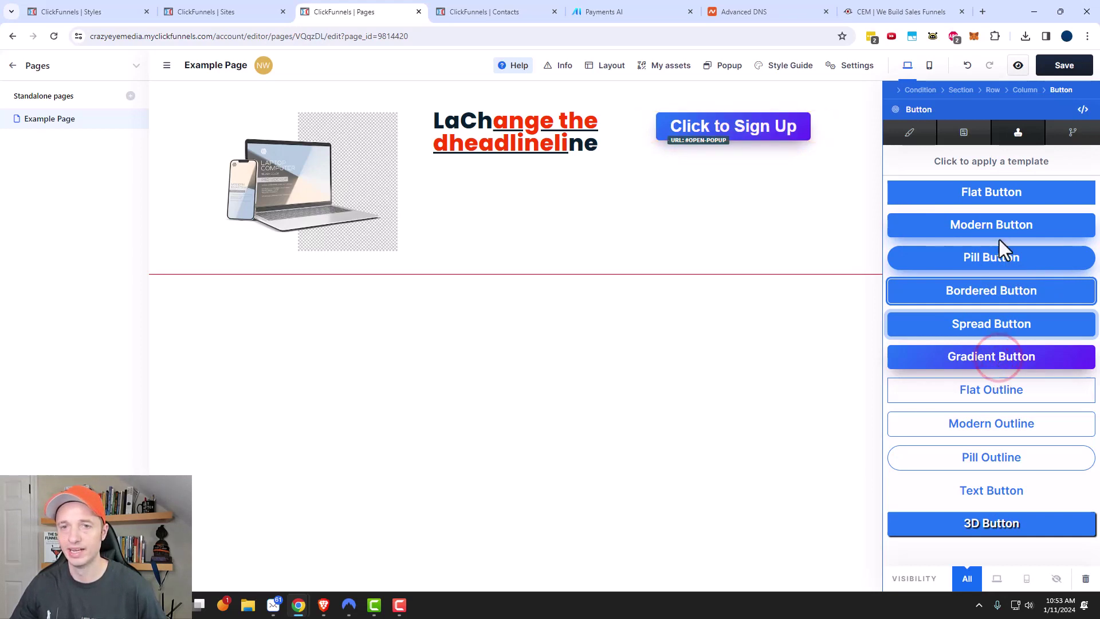
pyautogui.click(963, 135)
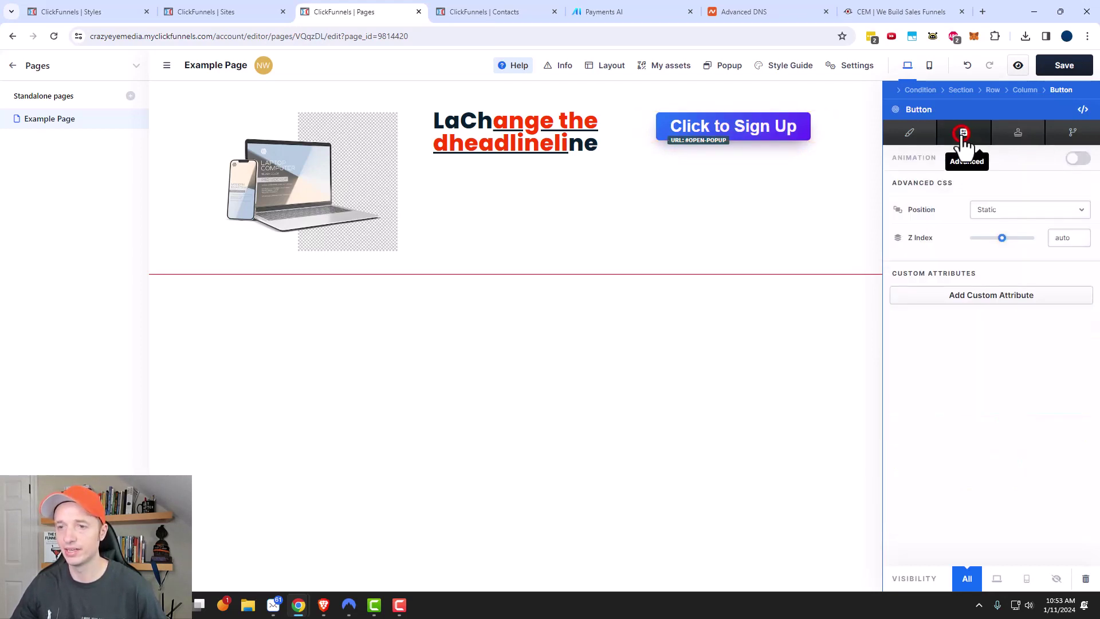
pyautogui.click(909, 133)
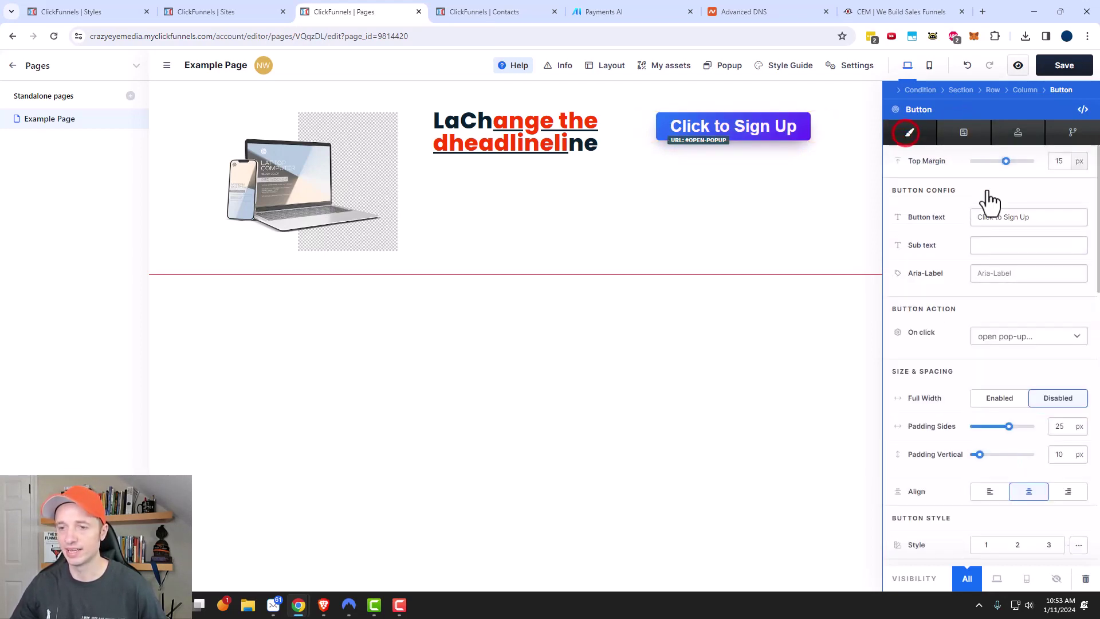
# Step: Restore the button to red style 1 and close its settings
pyautogui.scroll(-1, 991, 401)
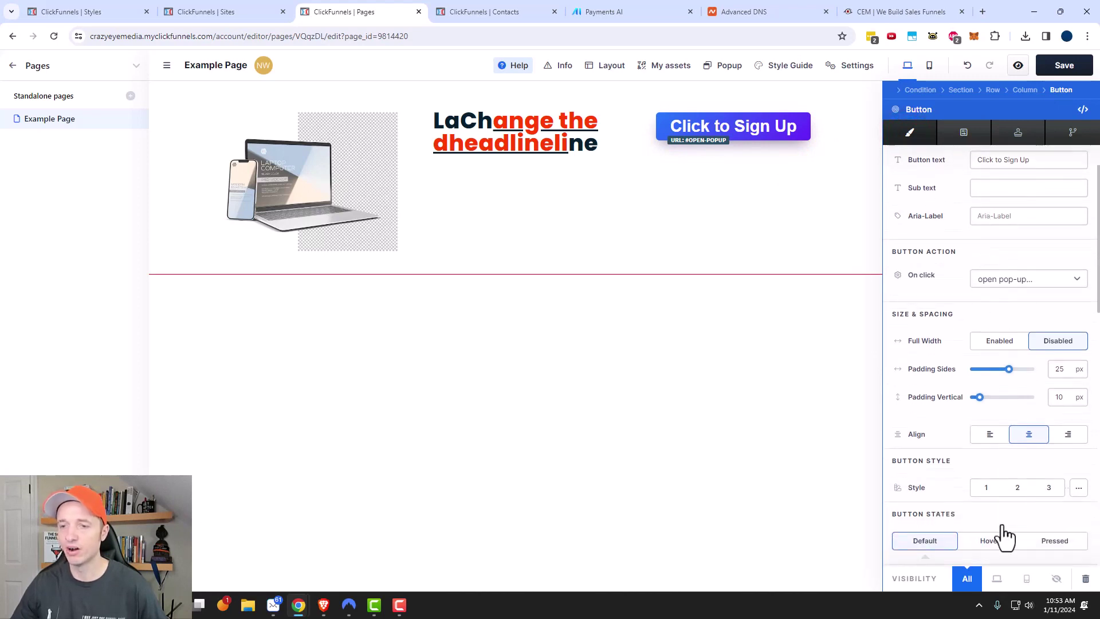
pyautogui.click(986, 487)
pyautogui.click(1017, 488)
pyautogui.click(1049, 489)
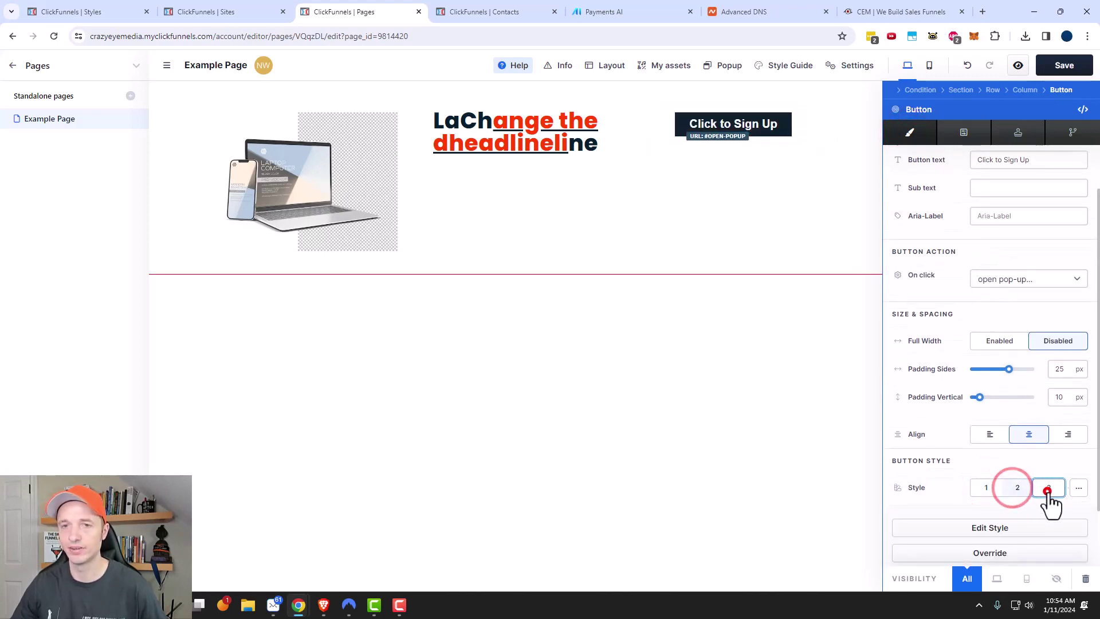
pyautogui.click(987, 489)
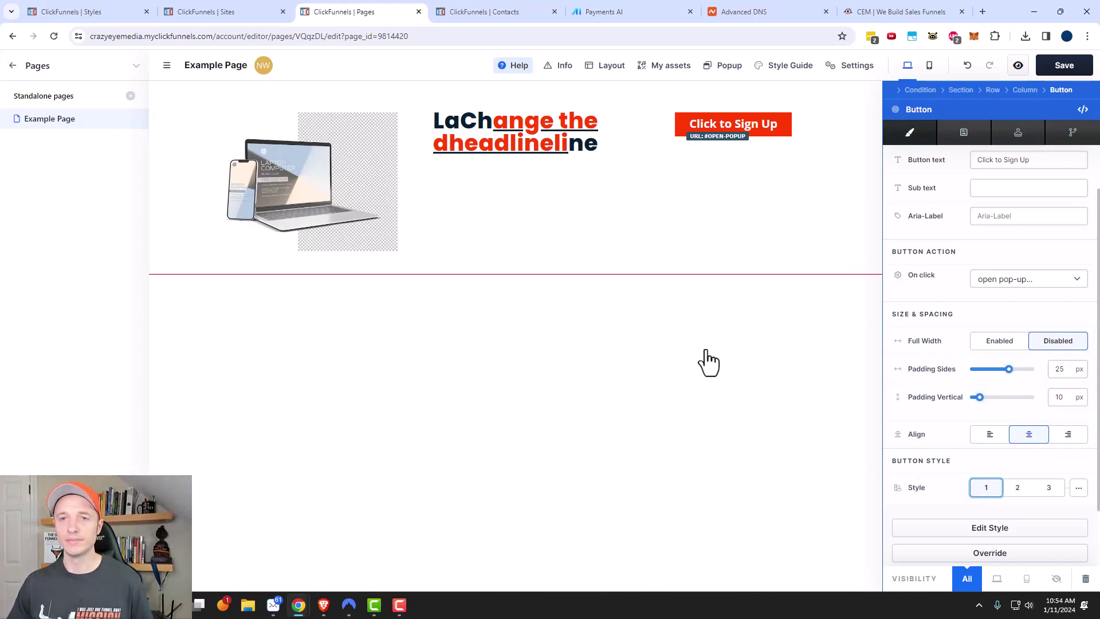
pyautogui.click(695, 373)
pyautogui.moveTo(710, 68)
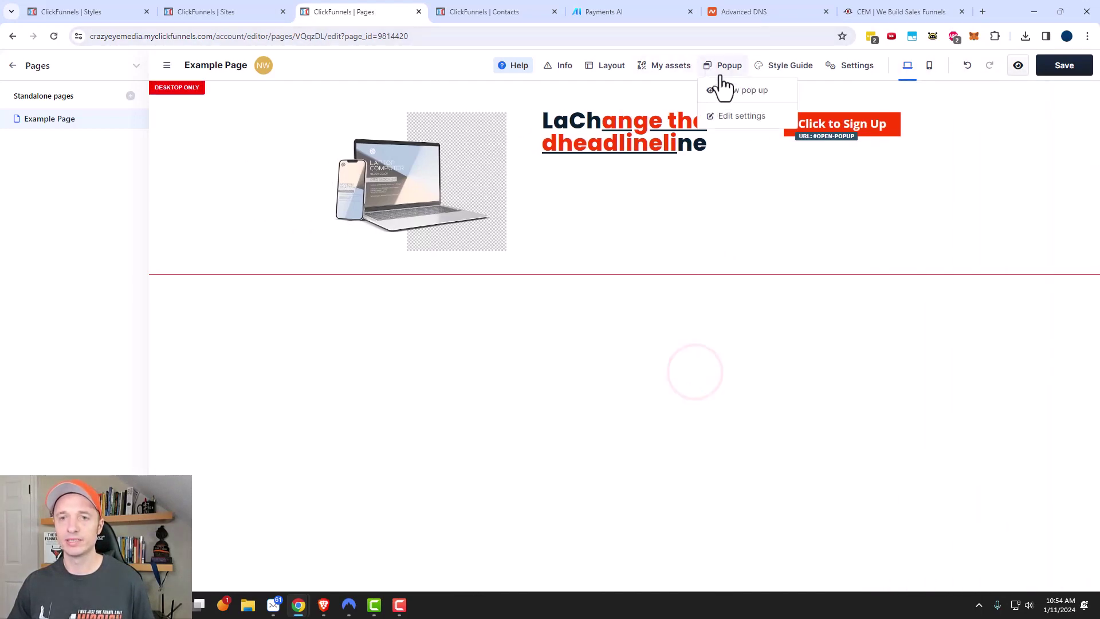
# Step: Show the pop-up and add a full-page section with a one-column row and headline
pyautogui.click(739, 92)
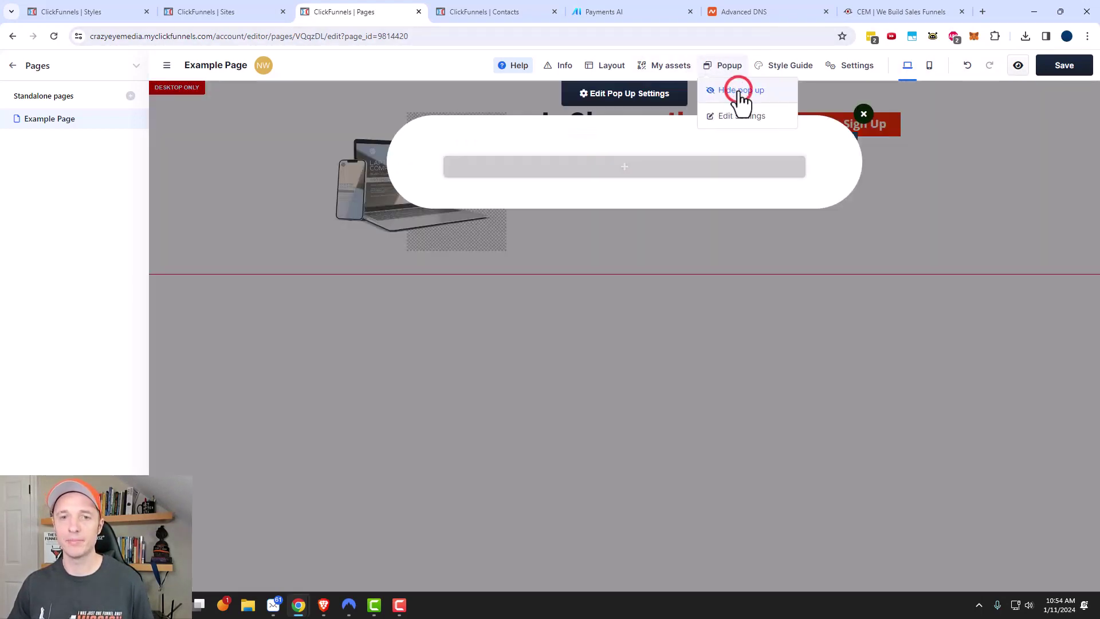
pyautogui.click(608, 178)
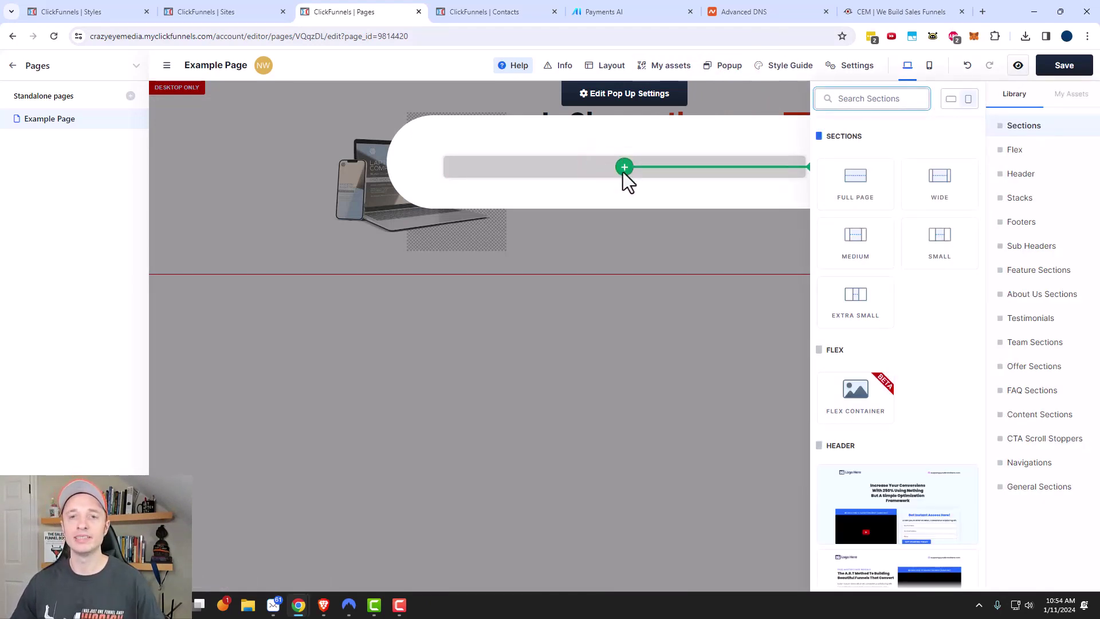
pyautogui.click(854, 179)
pyautogui.click(862, 202)
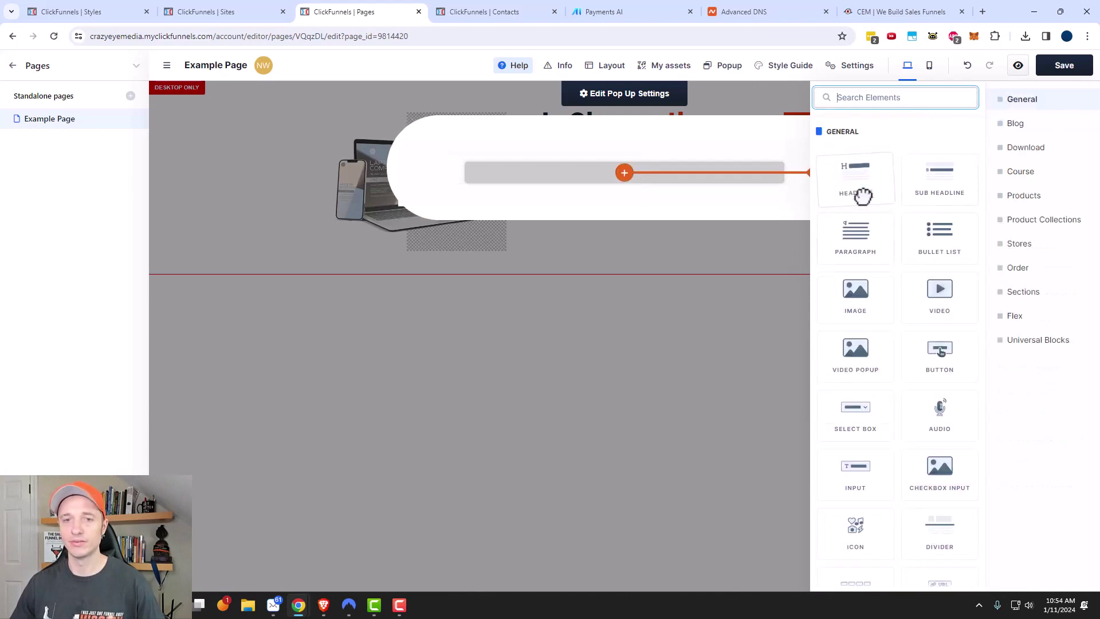
pyautogui.click(858, 189)
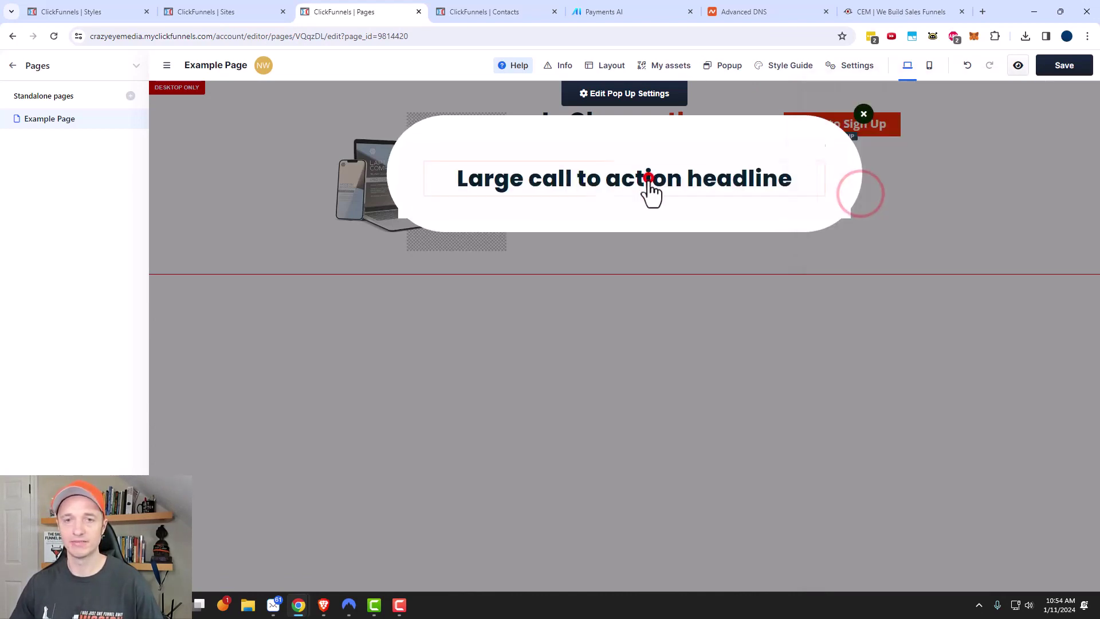
# Step: Change the pop-up headline text to 'This is the pop up'
pyautogui.click(650, 182)
pyautogui.doubleClick(649, 178)
pyautogui.write('This is the pop up')
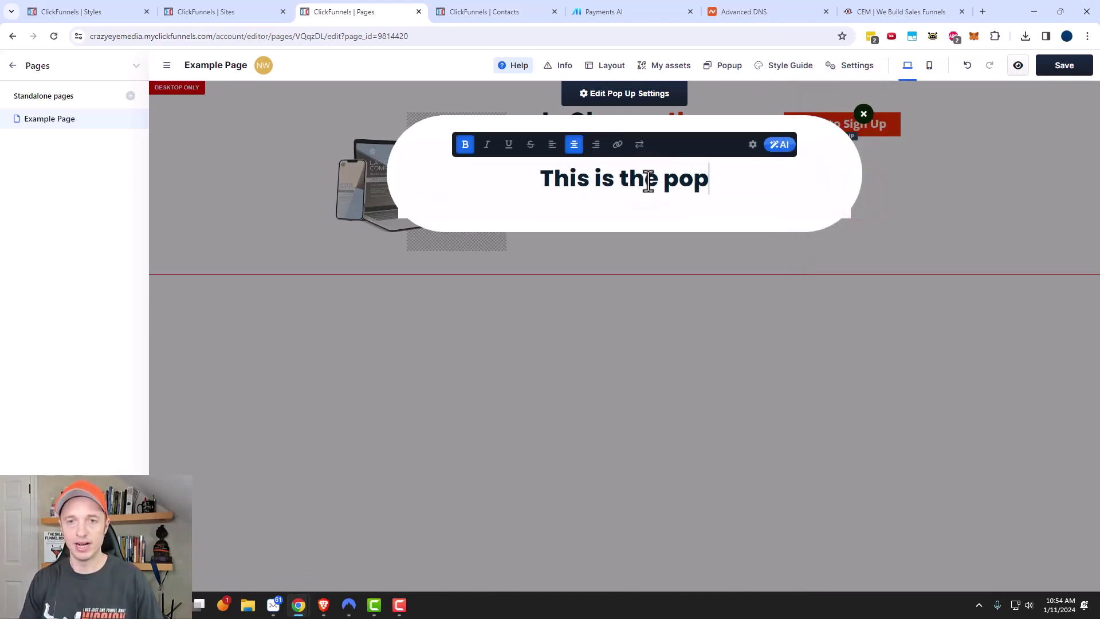
pyautogui.click(758, 197)
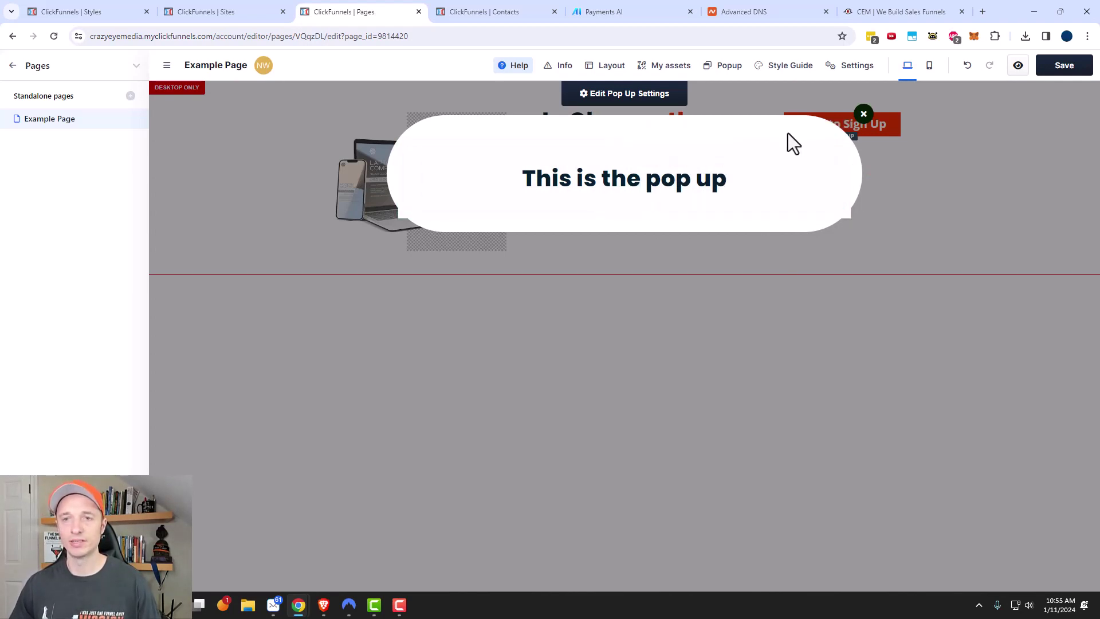
# Step: Add two input fields from the 'form' elements below the pop-up headline
pyautogui.click(626, 196)
pyautogui.click(876, 98)
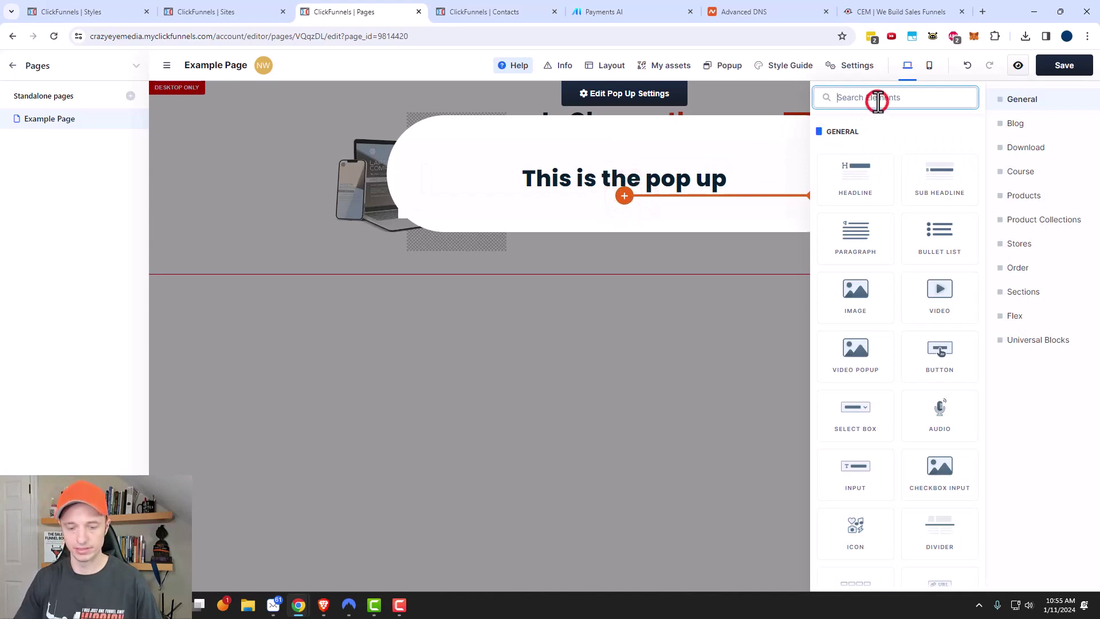
pyautogui.write('form')
pyautogui.click(856, 236)
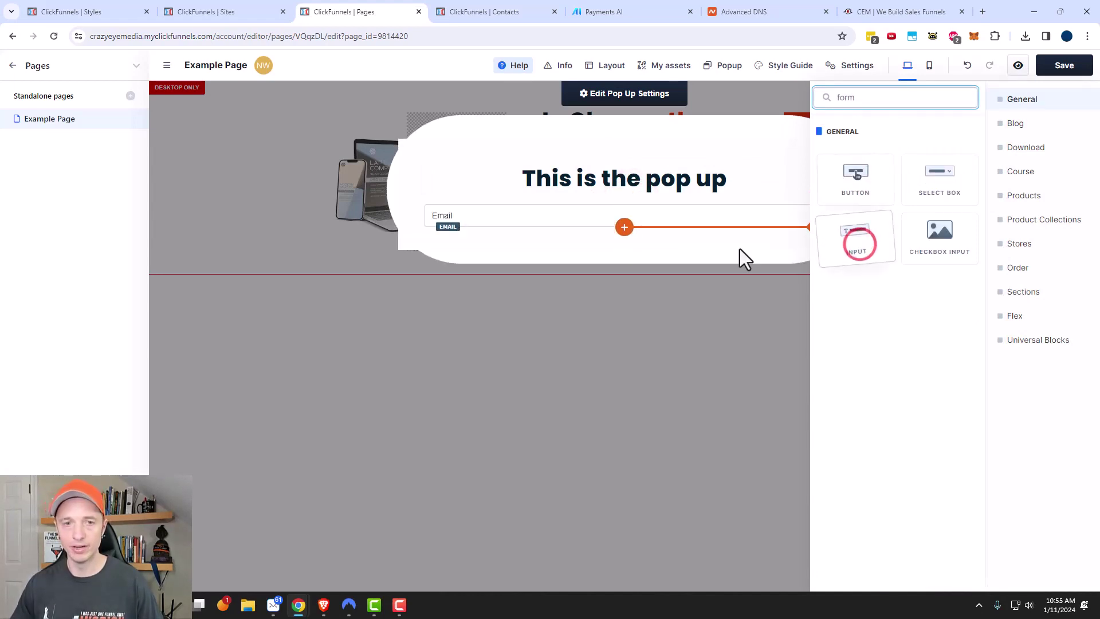
pyautogui.click(857, 240)
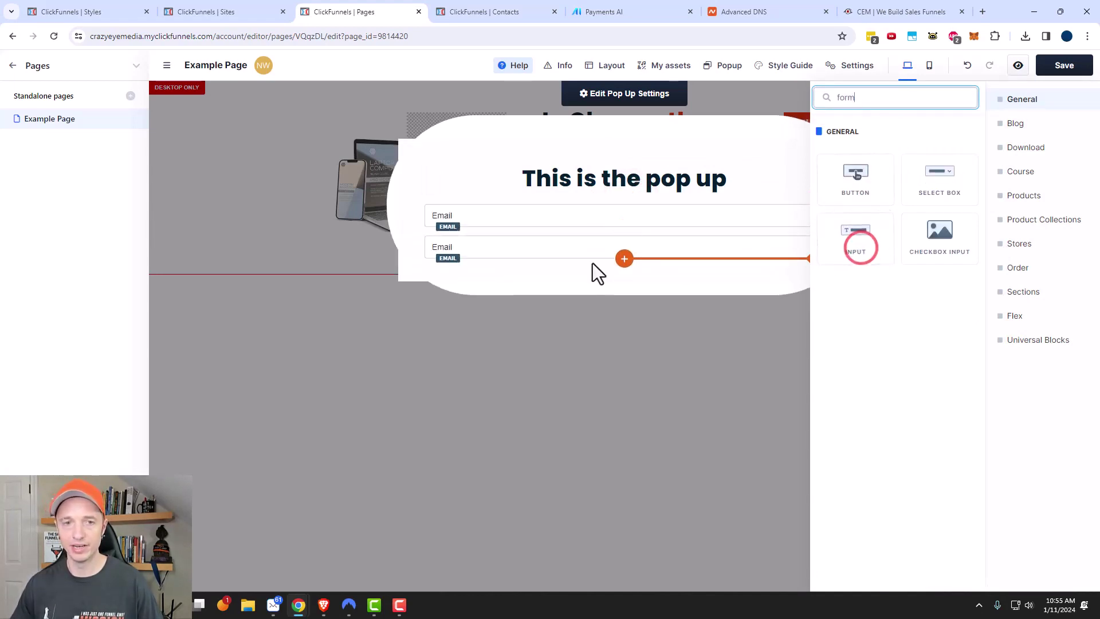
# Step: Make the second input a Full Name field and move it above Email
pyautogui.click(541, 261)
pyautogui.click(552, 245)
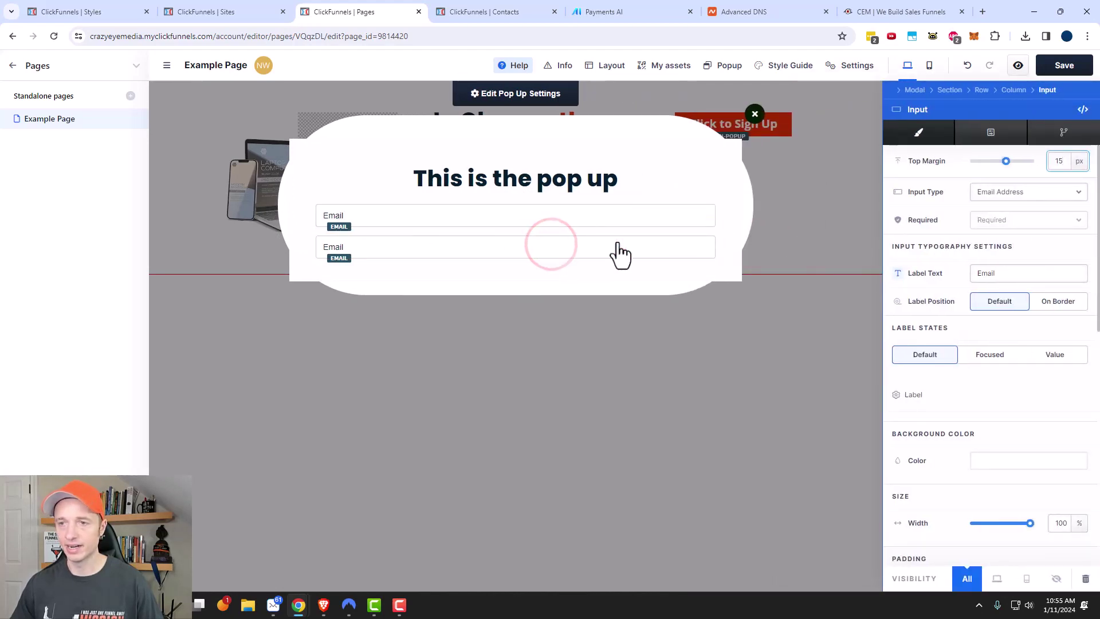
pyautogui.click(1013, 190)
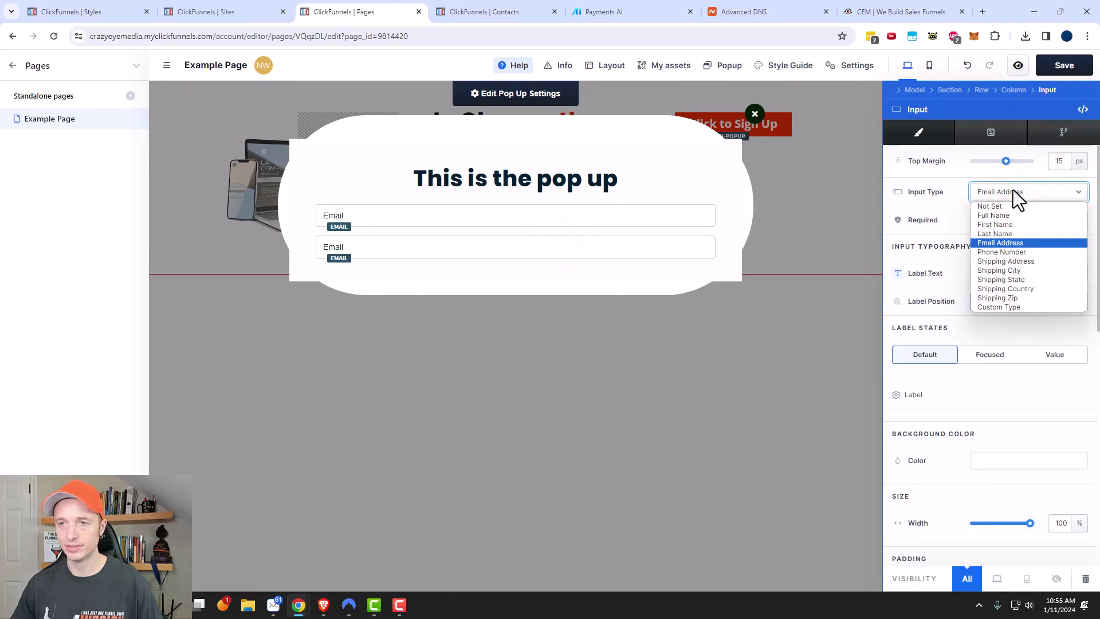
pyautogui.click(1007, 216)
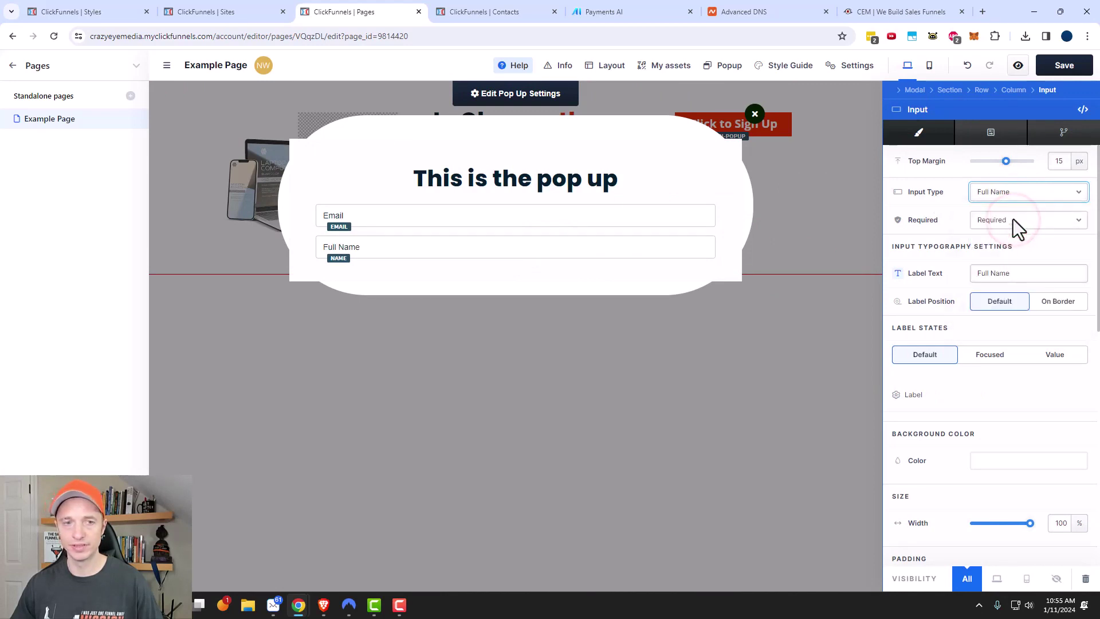
pyautogui.click(575, 240)
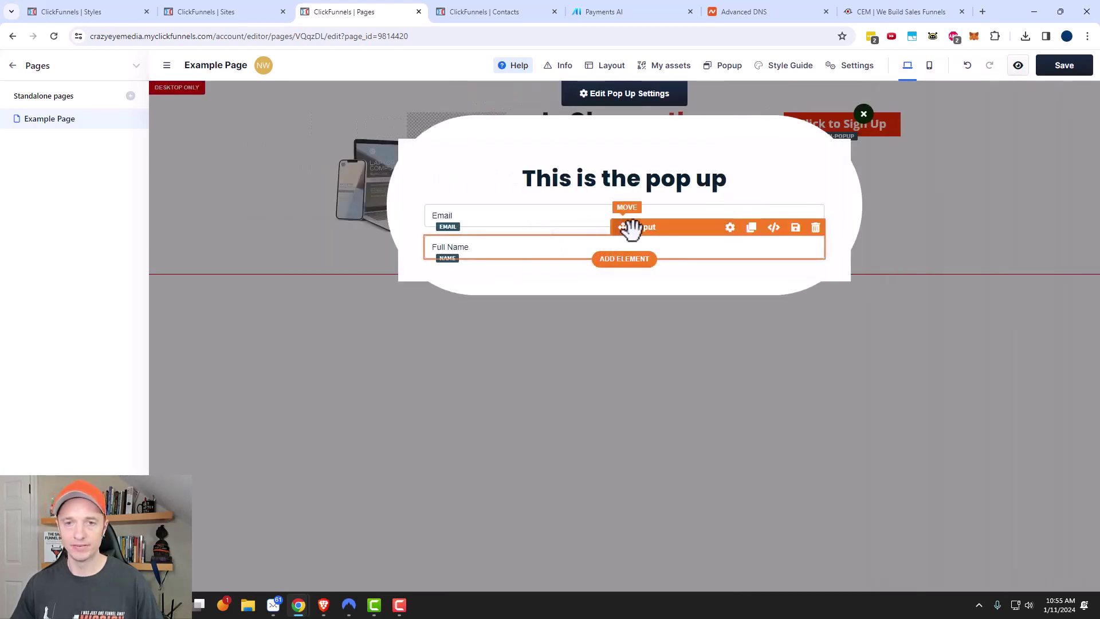
pyautogui.moveTo(626, 218); pyautogui.dragTo(515, 239)
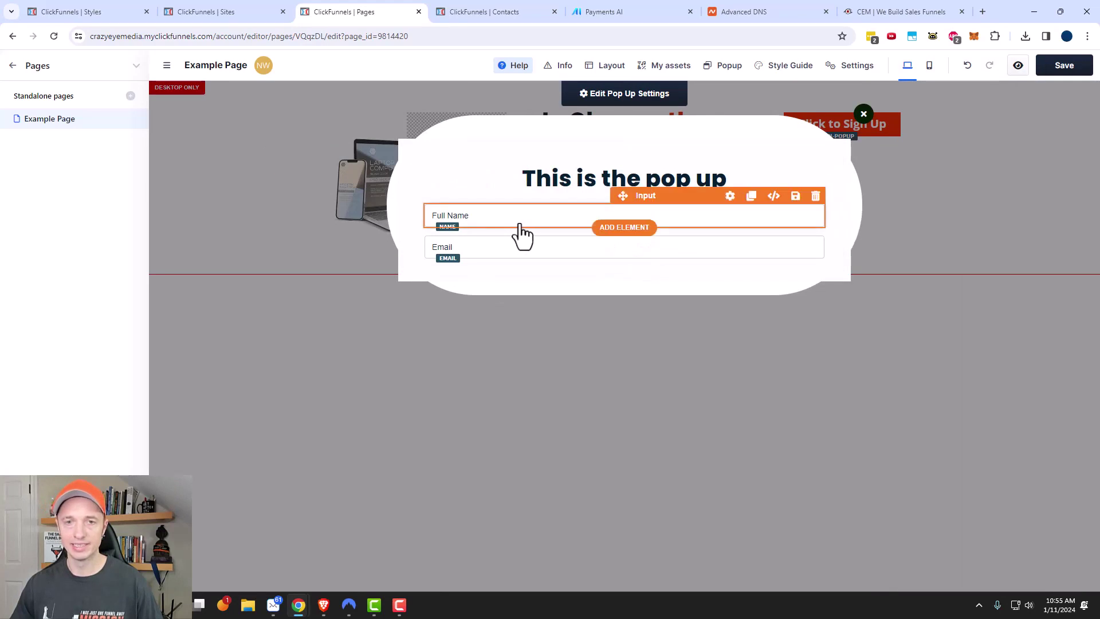
# Step: Add a form-submitting Click to Sign Up button below the Email field, then close the pop-up
pyautogui.click(616, 262)
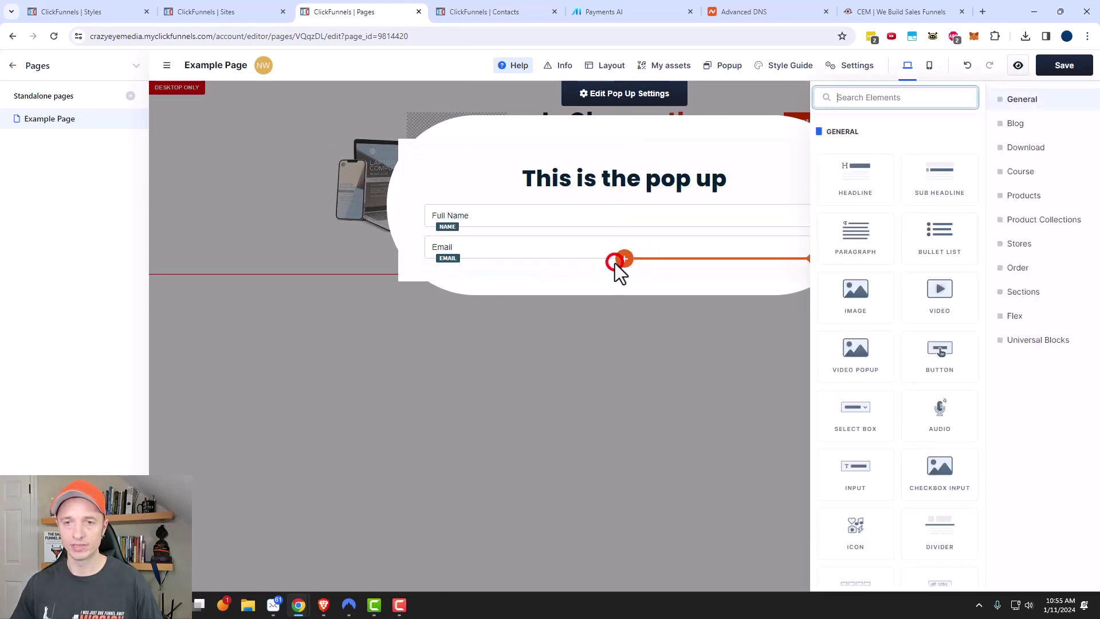
pyautogui.write('but')
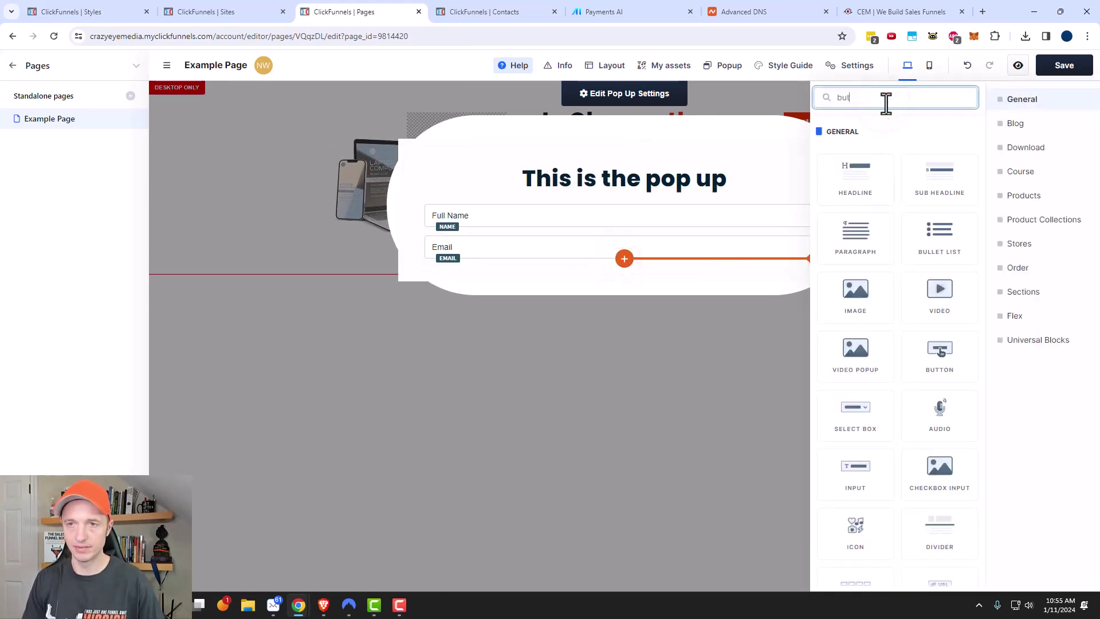
pyautogui.write('t')
pyautogui.click(855, 174)
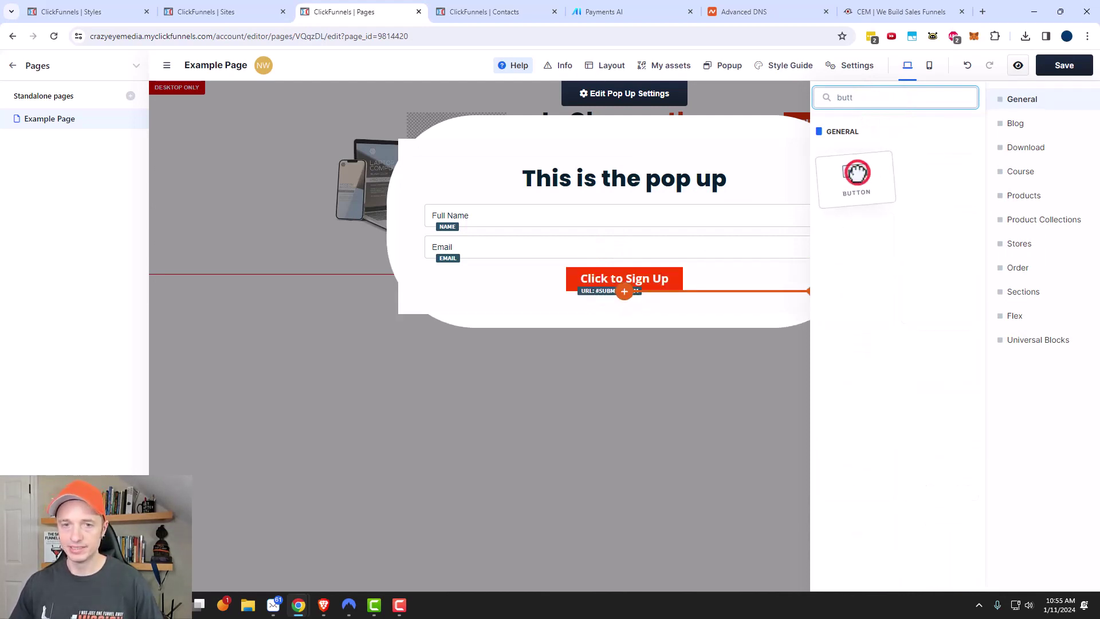
pyautogui.click(664, 279)
pyautogui.click(640, 295)
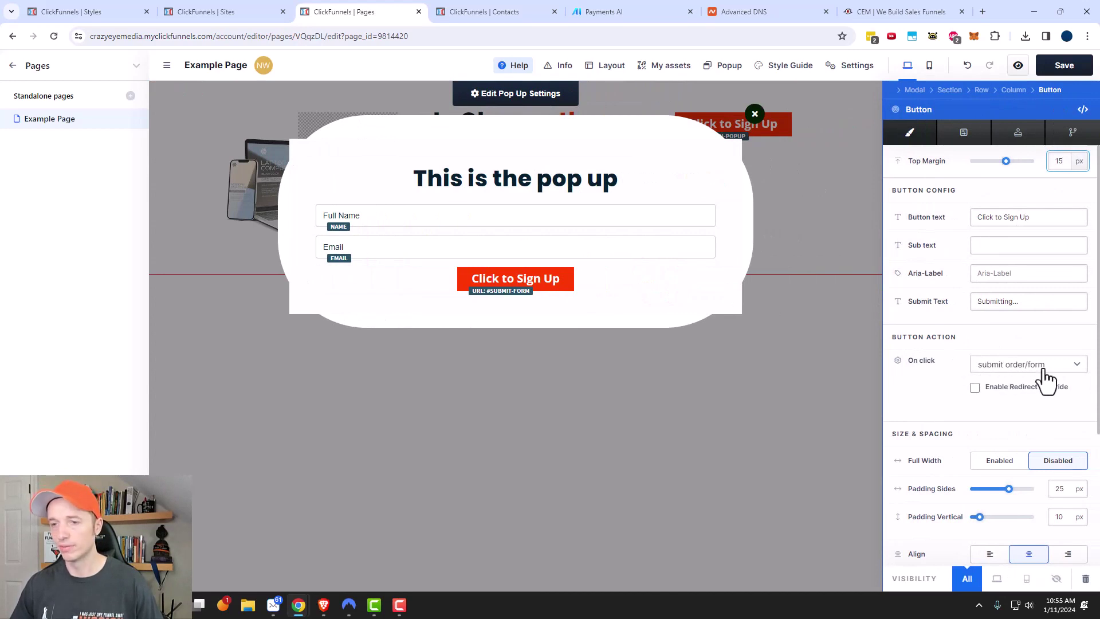
pyautogui.click(695, 359)
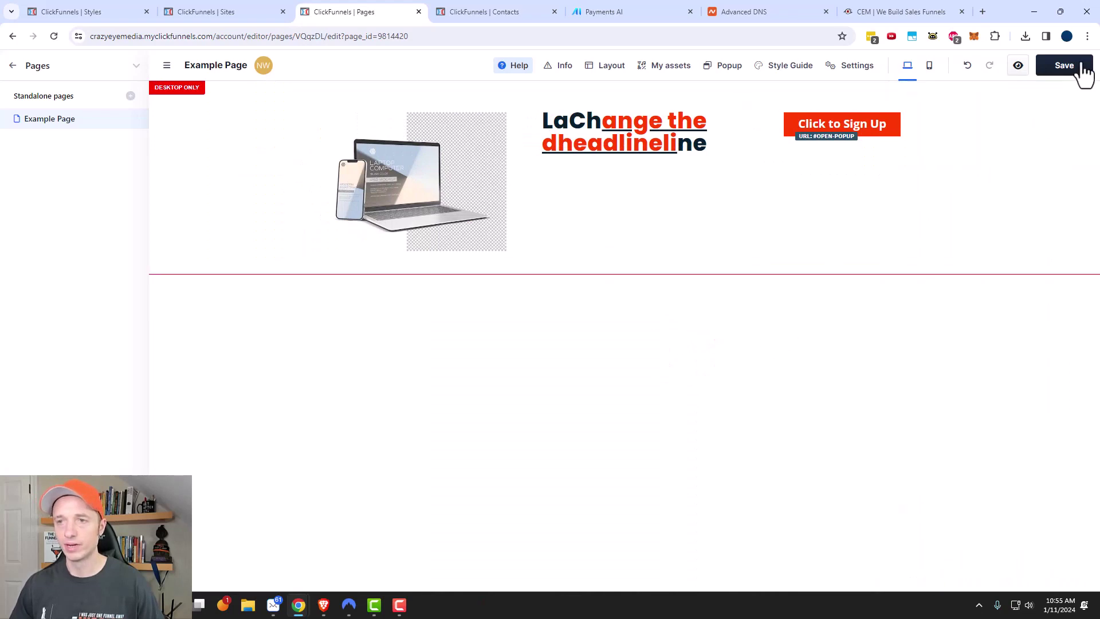
# Step: Preview the page, check that Click to Sign Up opens the pop-up, then return to the editor
pyautogui.click(1019, 65)
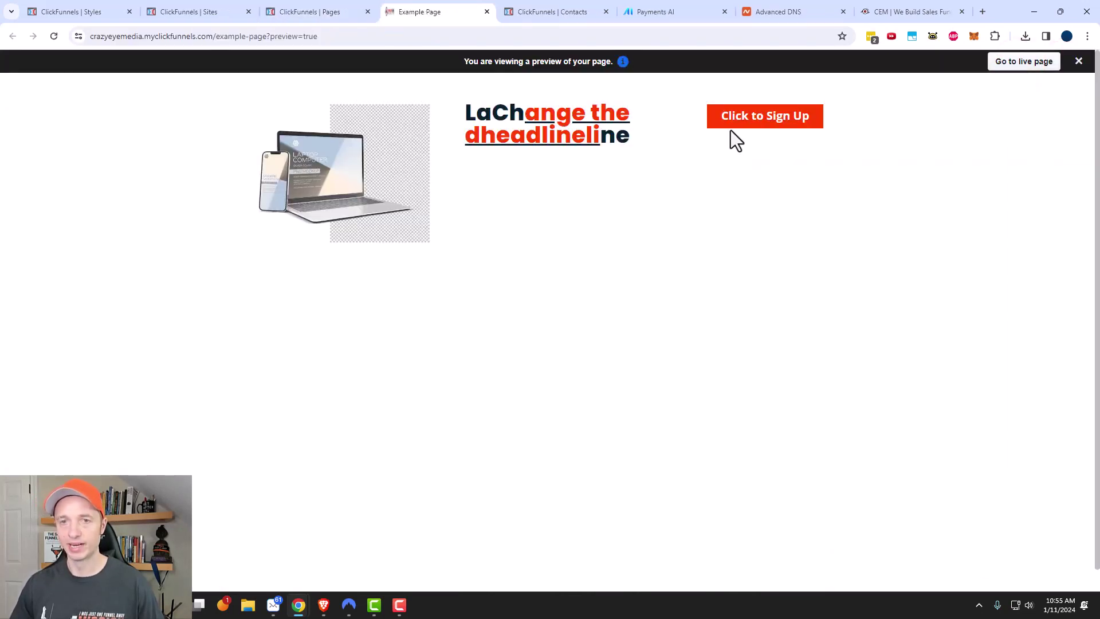
pyautogui.click(755, 118)
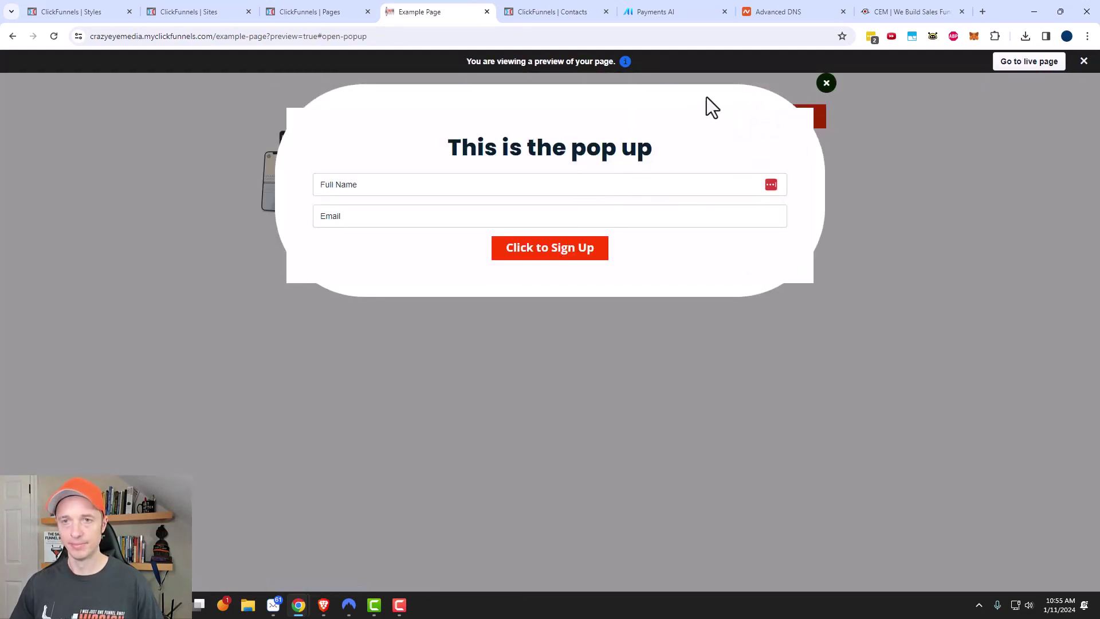
pyautogui.click(825, 84)
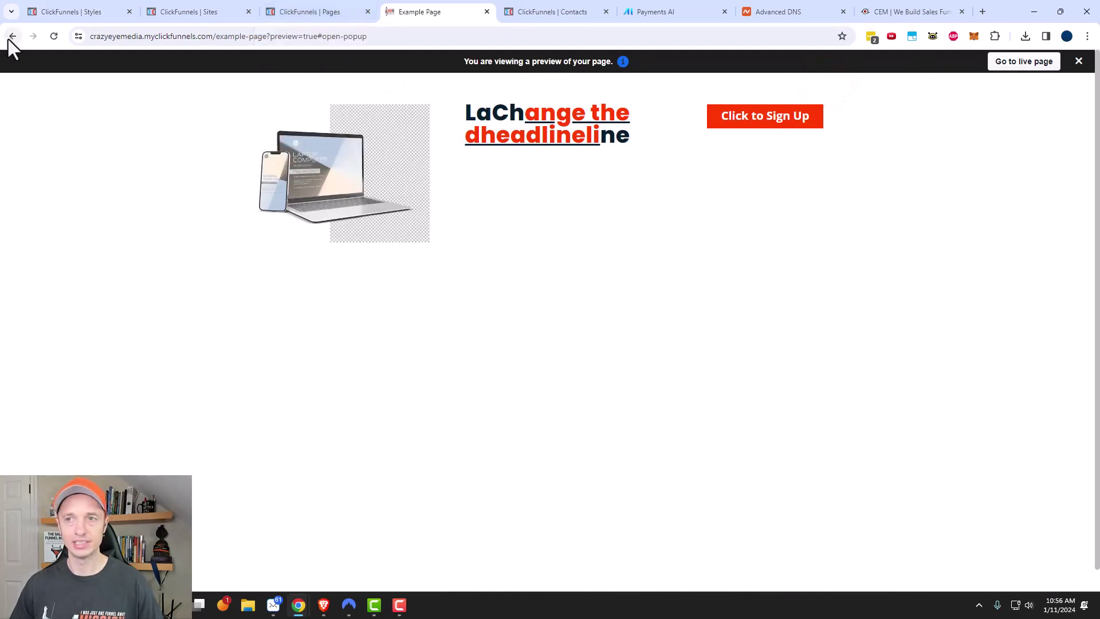
pyautogui.click(309, 11)
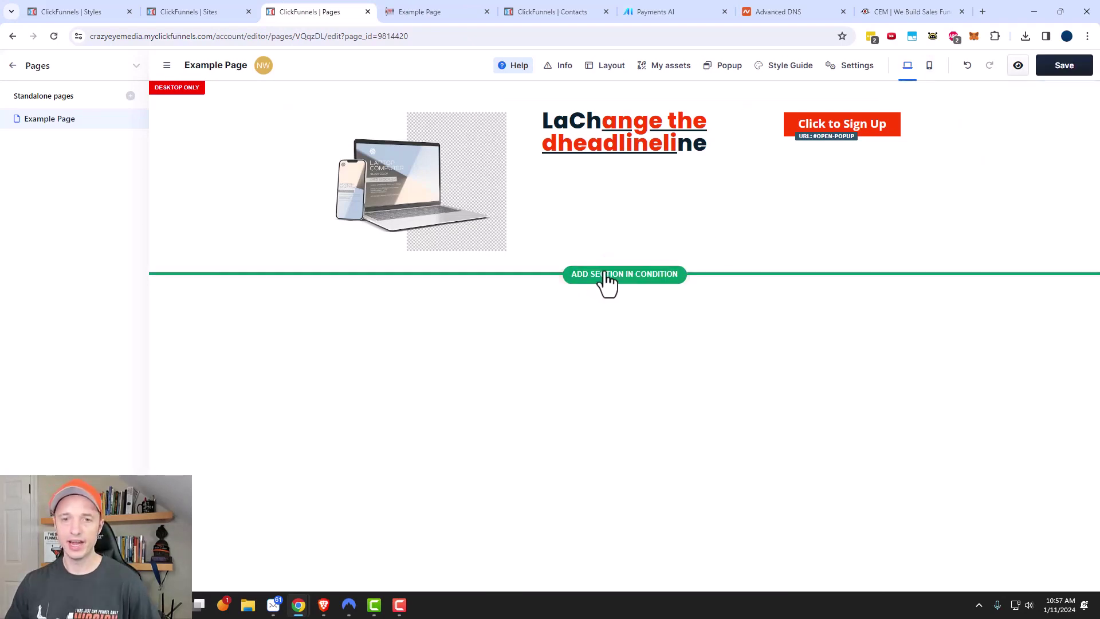
# Step: Insert the blue Testimonial 9 section from the Testimonials library below the headline section
pyautogui.click(616, 295)
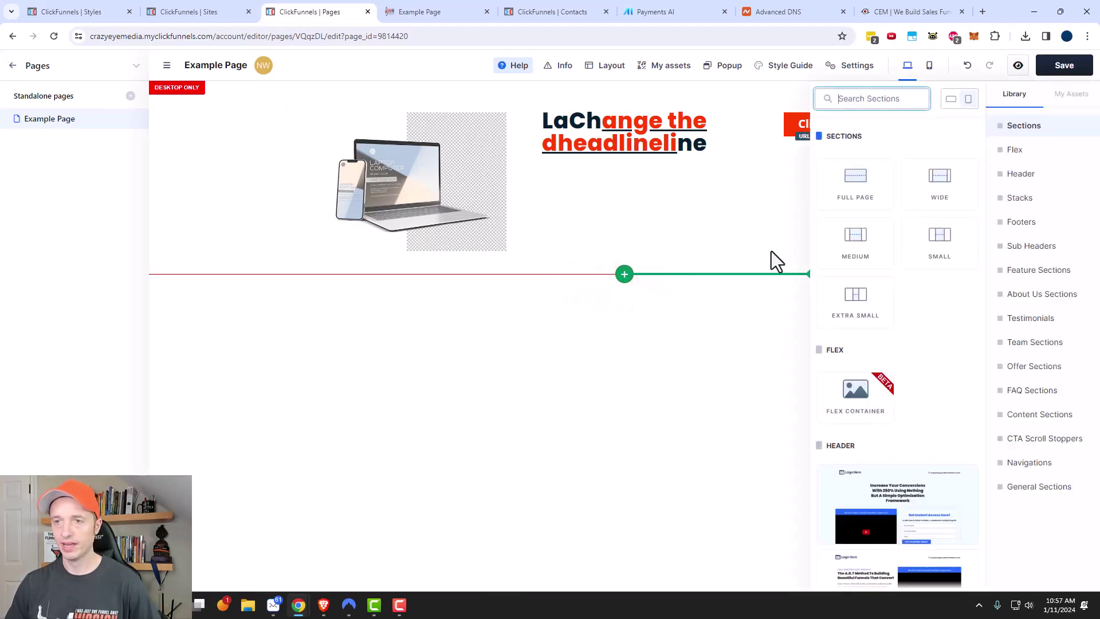
pyautogui.moveTo(906, 228); pyautogui.dragTo(900, 231)
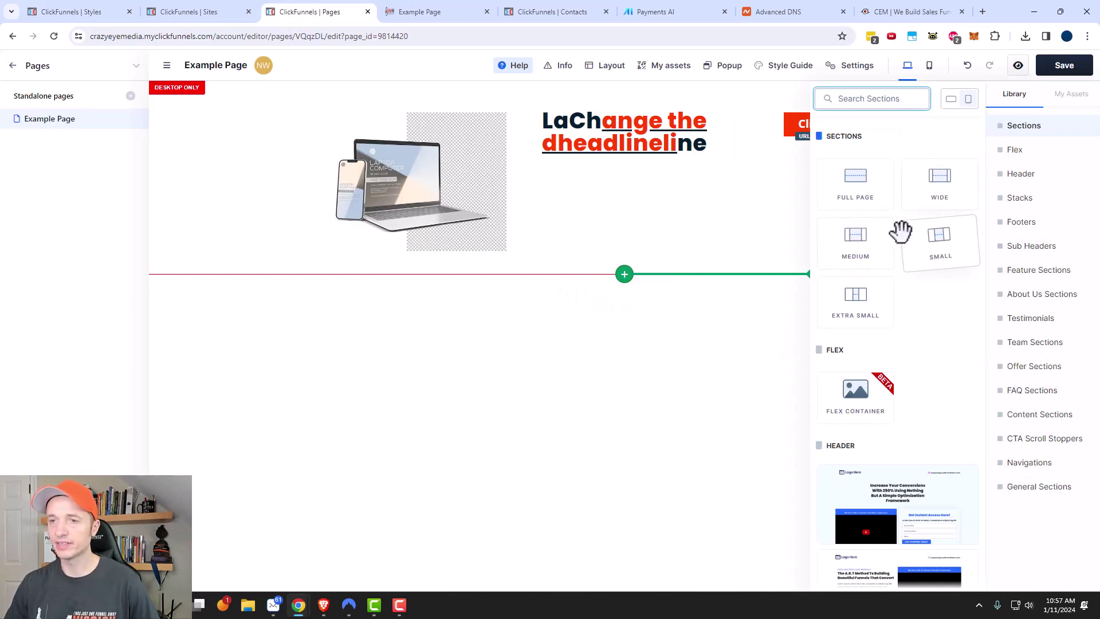
pyautogui.scroll(-3, 911, 232)
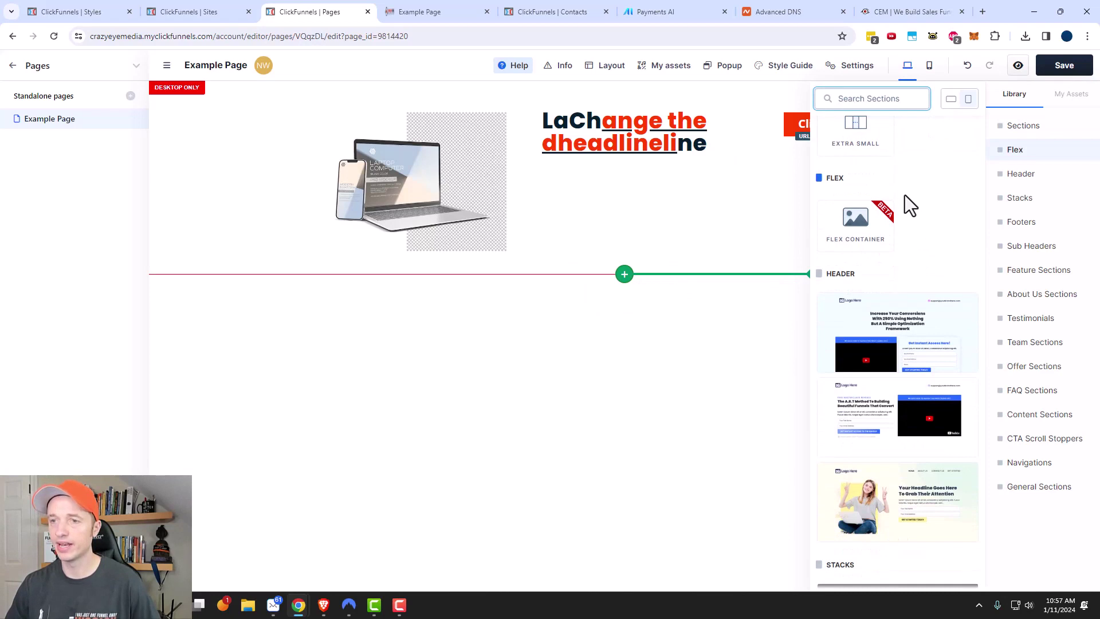
pyautogui.scroll(-2, 882, 268)
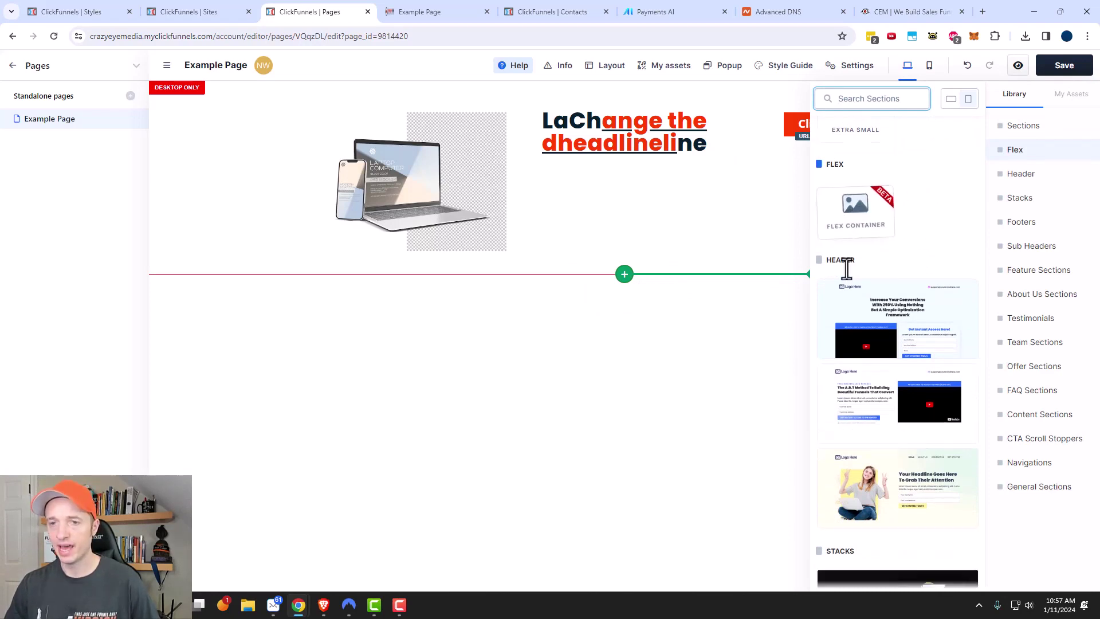
pyautogui.scroll(-6, 882, 273)
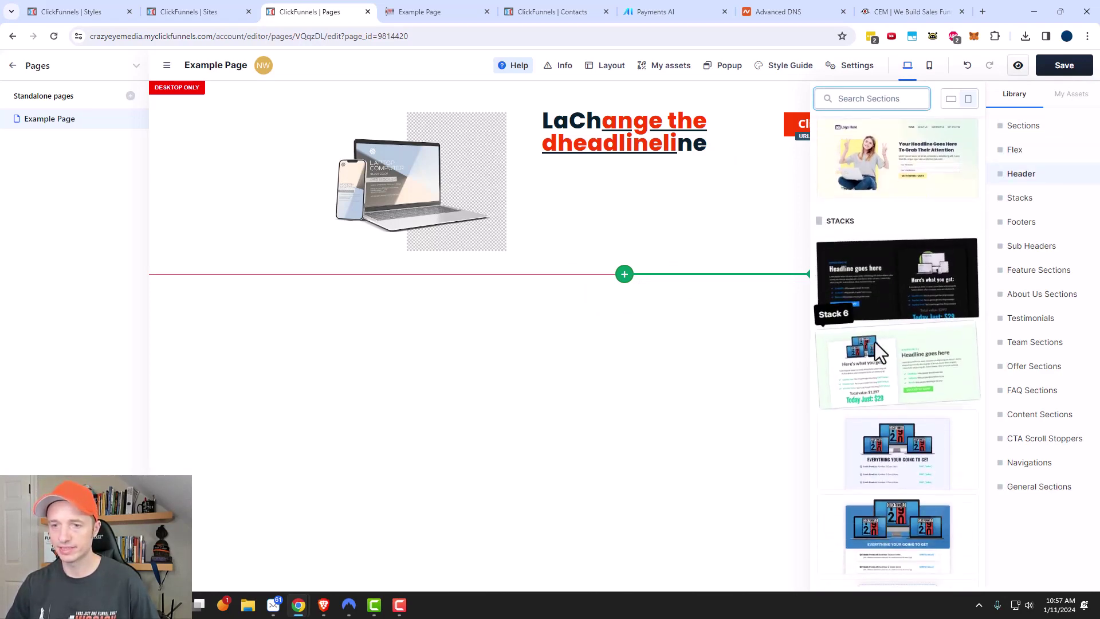
pyautogui.scroll(-10, 885, 346)
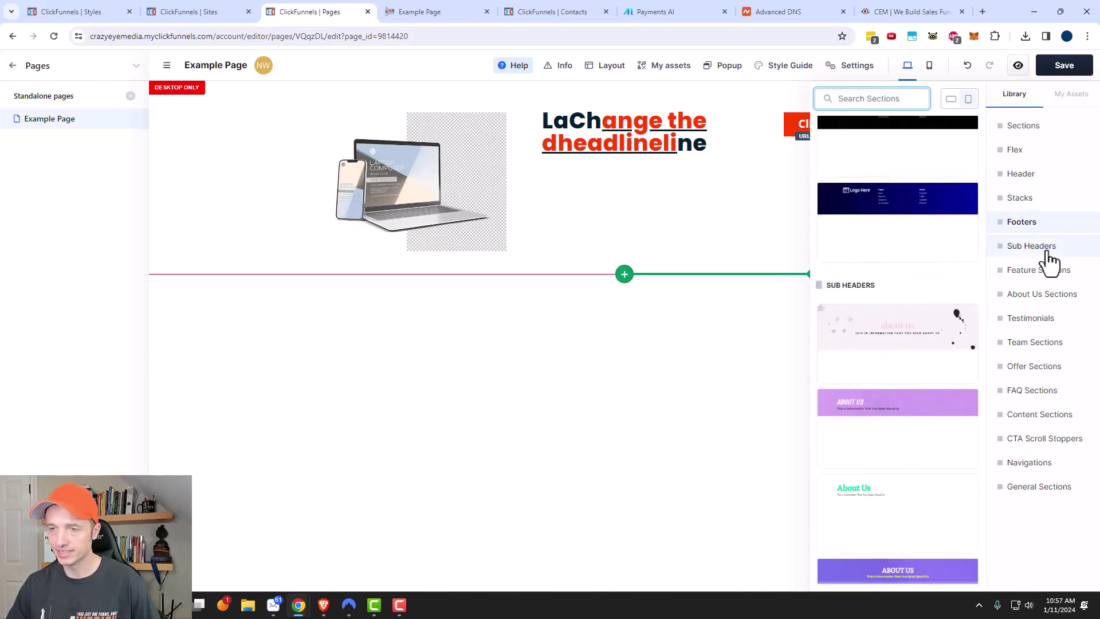
pyautogui.click(1029, 330)
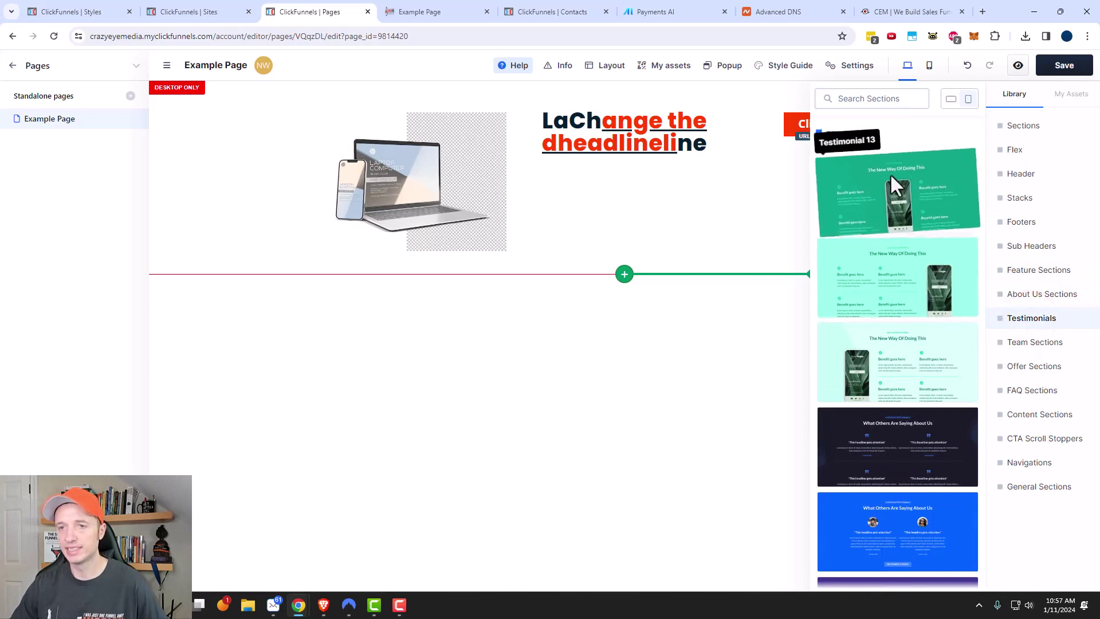
pyautogui.scroll(-2, 893, 274)
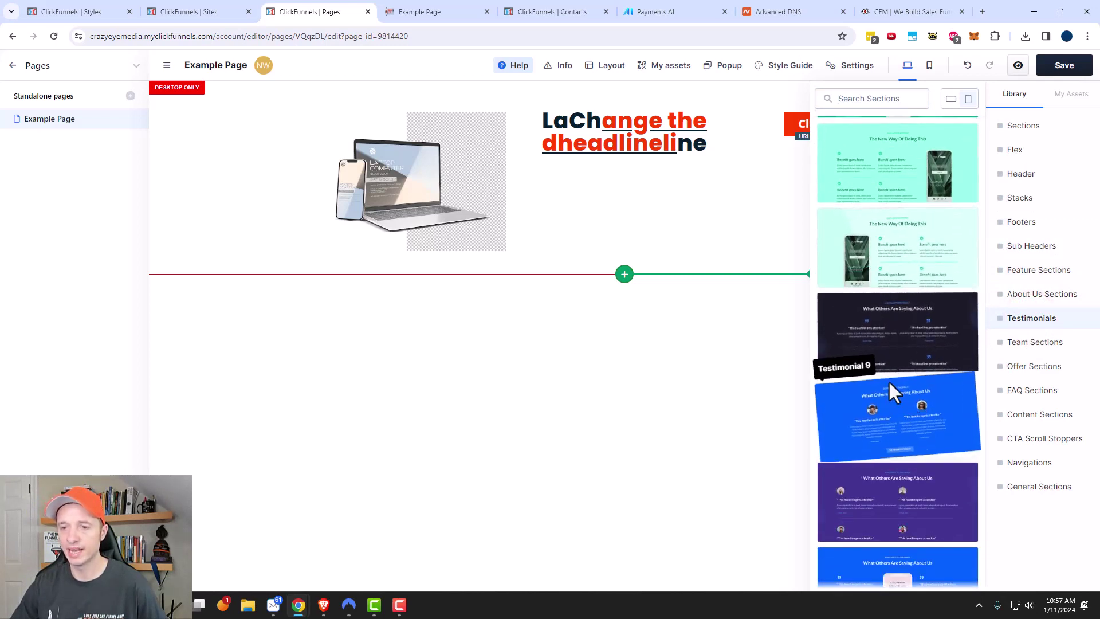
pyautogui.scroll(-2, 888, 380)
pyautogui.moveTo(882, 301); pyautogui.dragTo(882, 300)
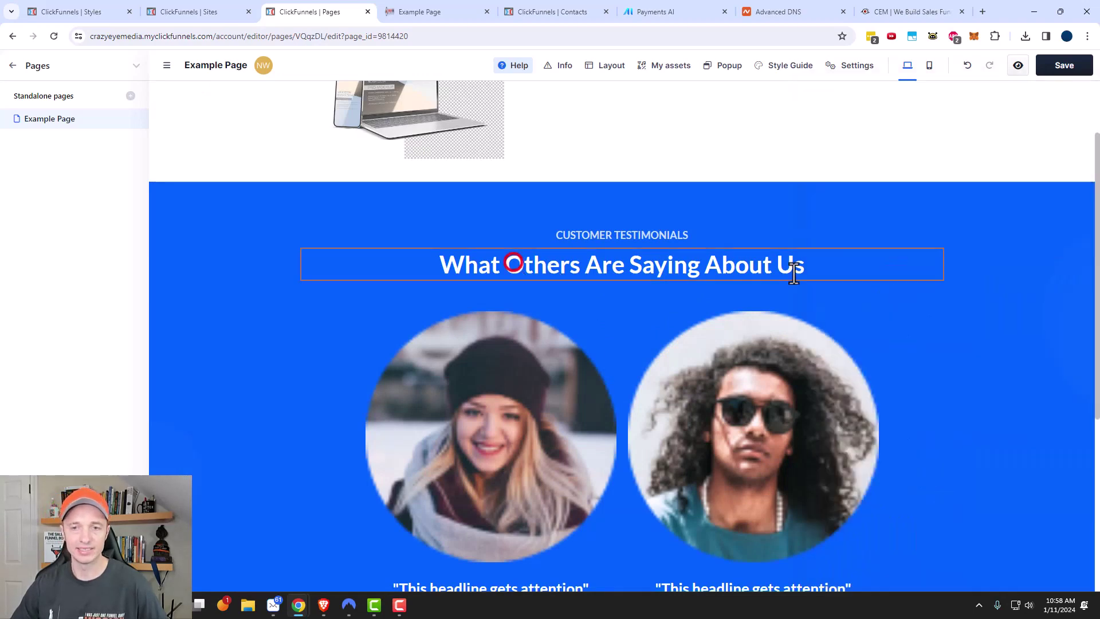
# Step: Insert the saved 'Example' block from My Assets > Saved Blocks below the testimonials
pyautogui.scroll(-2, 964, 446)
pyautogui.scroll(-2, 964, 445)
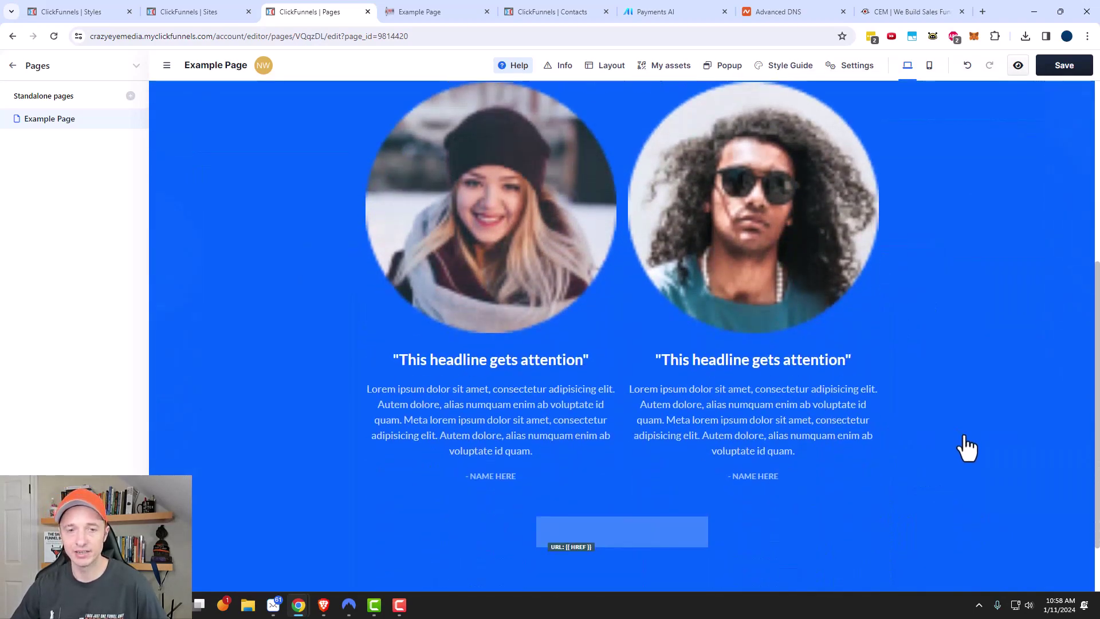
pyautogui.scroll(-1, 928, 459)
pyautogui.scroll(3, 825, 453)
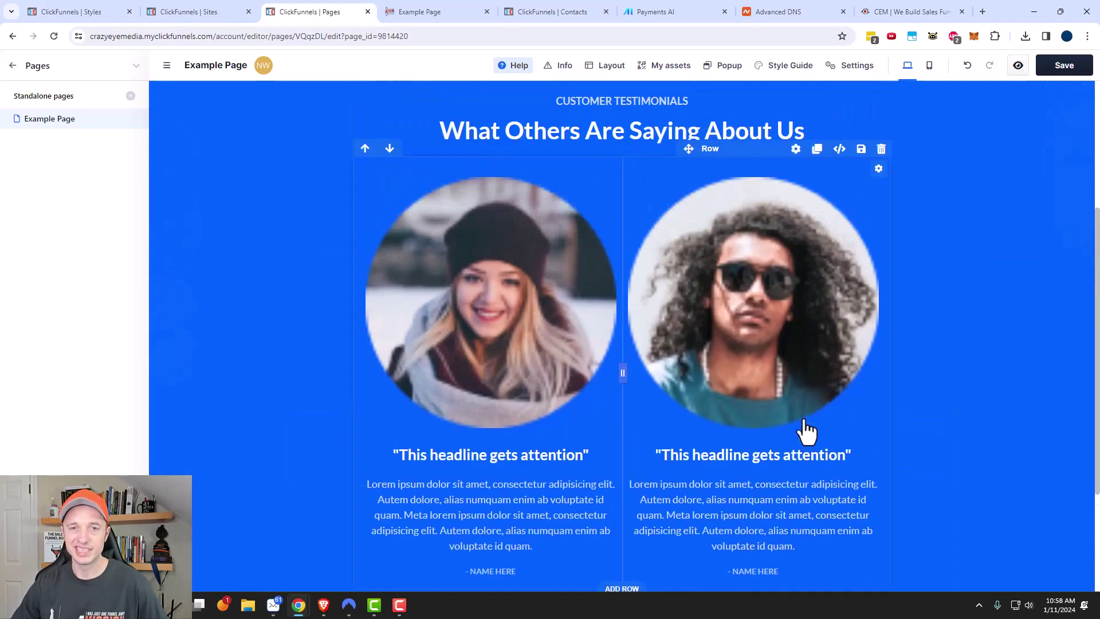
pyautogui.scroll(-3, 633, 435)
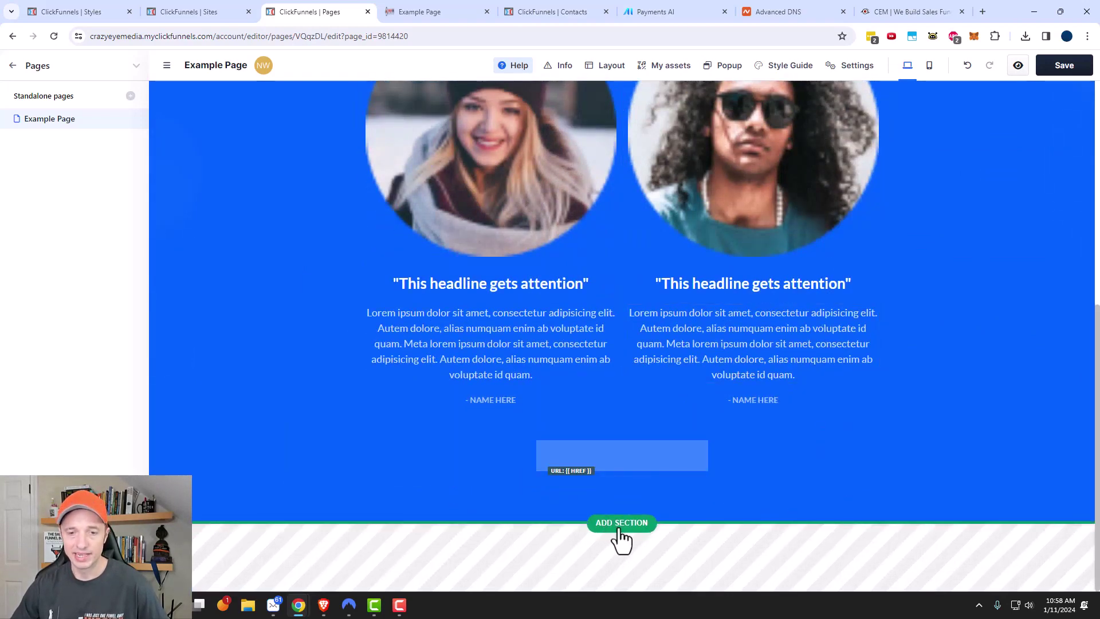
pyautogui.click(618, 524)
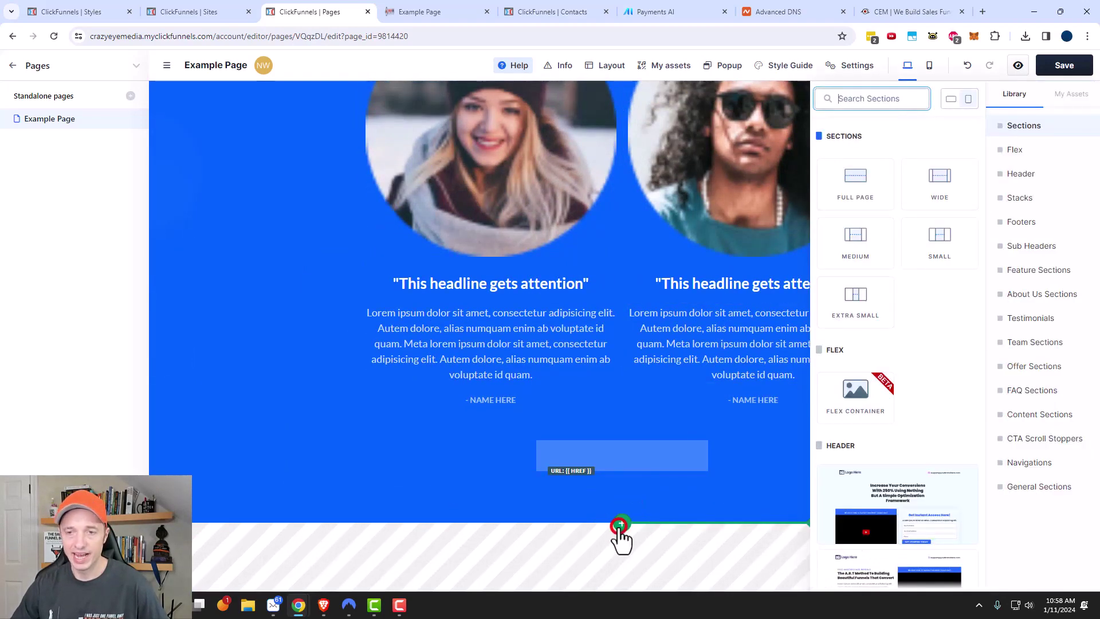
pyautogui.click(1072, 95)
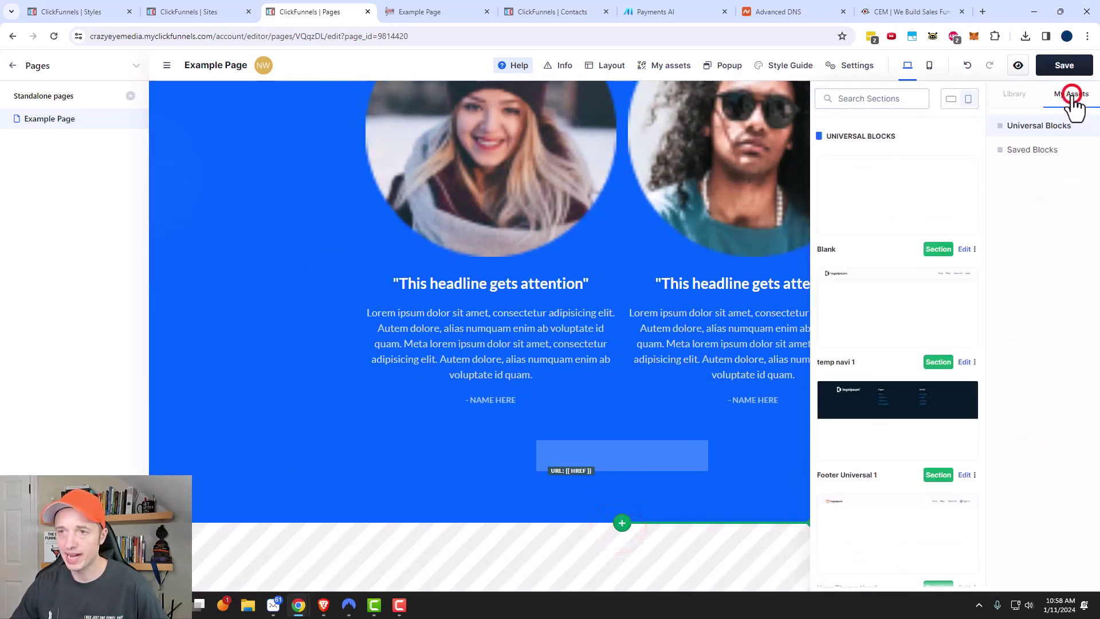
pyautogui.click(1033, 151)
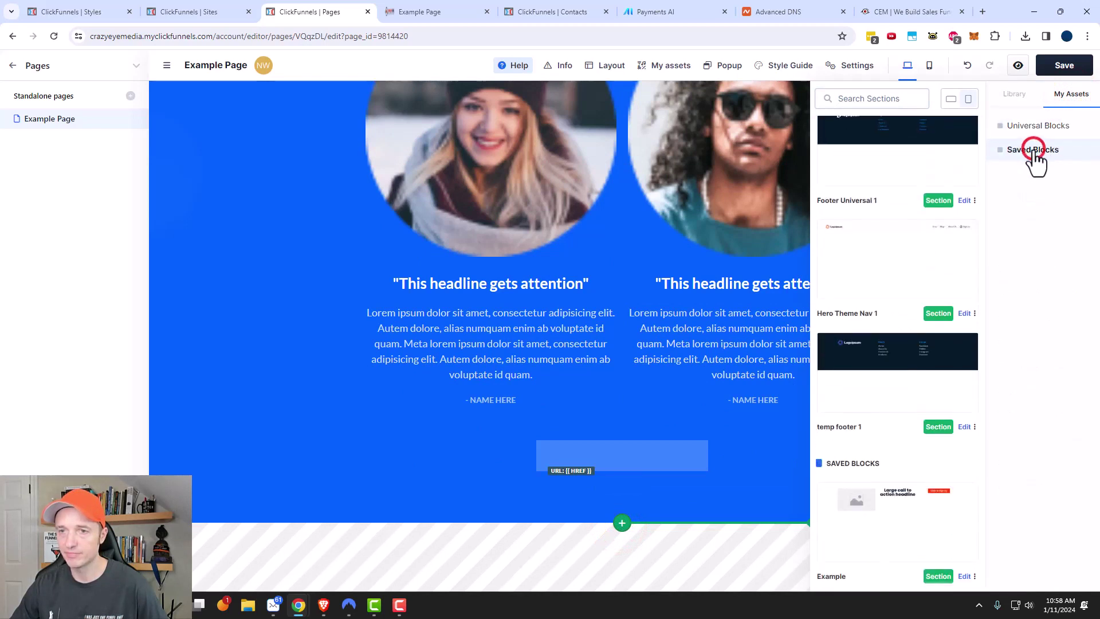
pyautogui.click(871, 501)
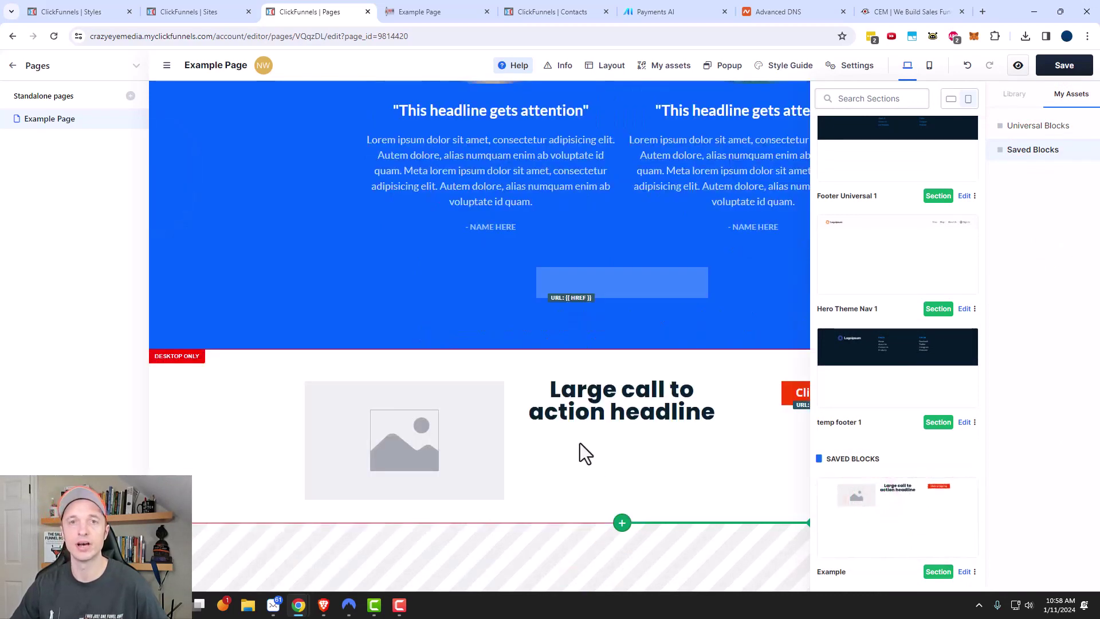
pyautogui.click(627, 457)
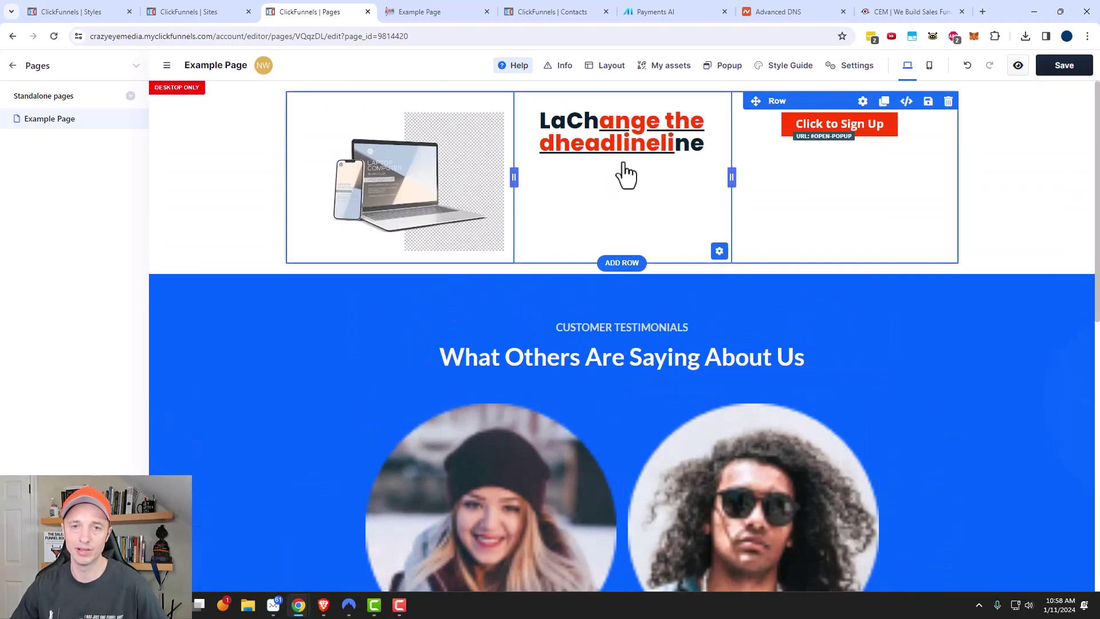
pyautogui.scroll(-10, 626, 174)
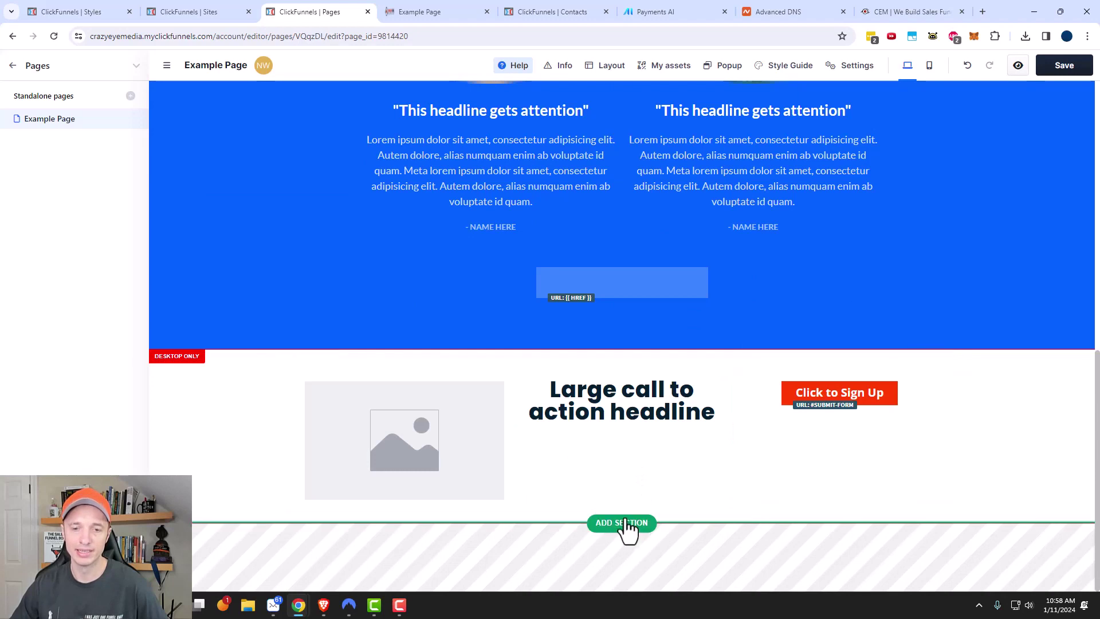
# Step: Drag the 'temp footer 1' block from My Assets onto the page below the call-to-action section
pyautogui.click(624, 523)
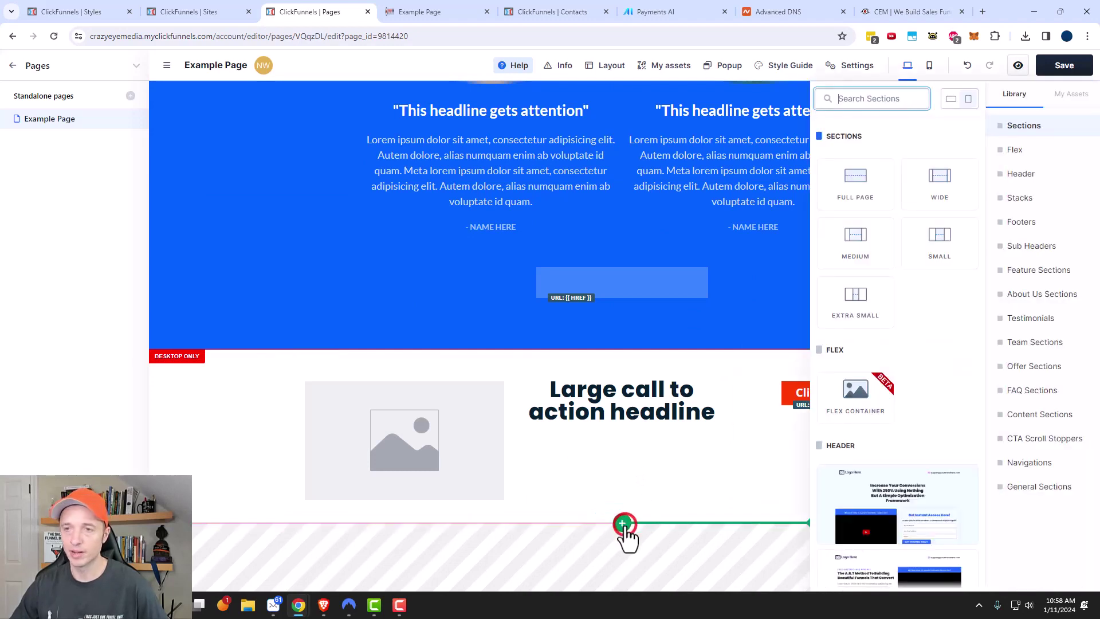
pyautogui.click(1076, 94)
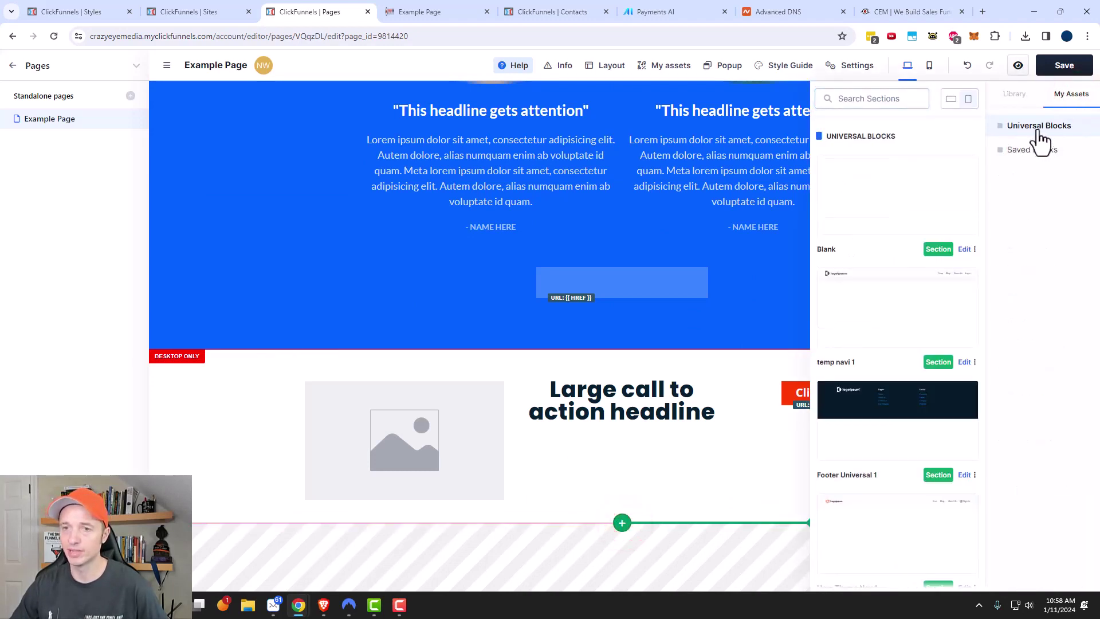
pyautogui.scroll(-4, 923, 281)
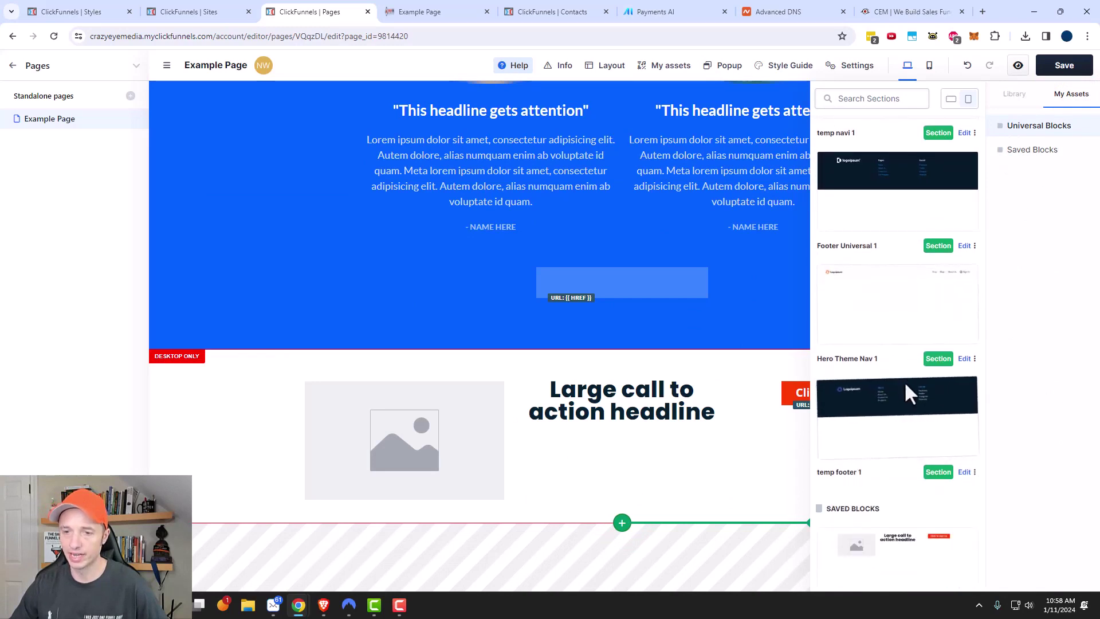
pyautogui.moveTo(905, 383); pyautogui.dragTo(888, 402)
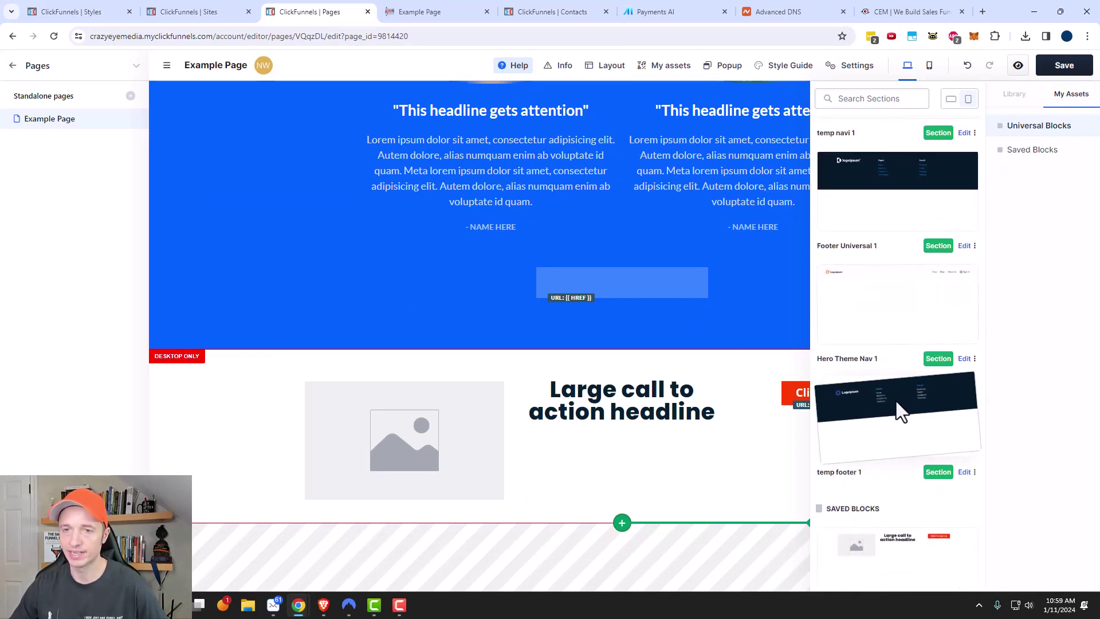
pyautogui.moveTo(895, 401); pyautogui.dragTo(895, 401)
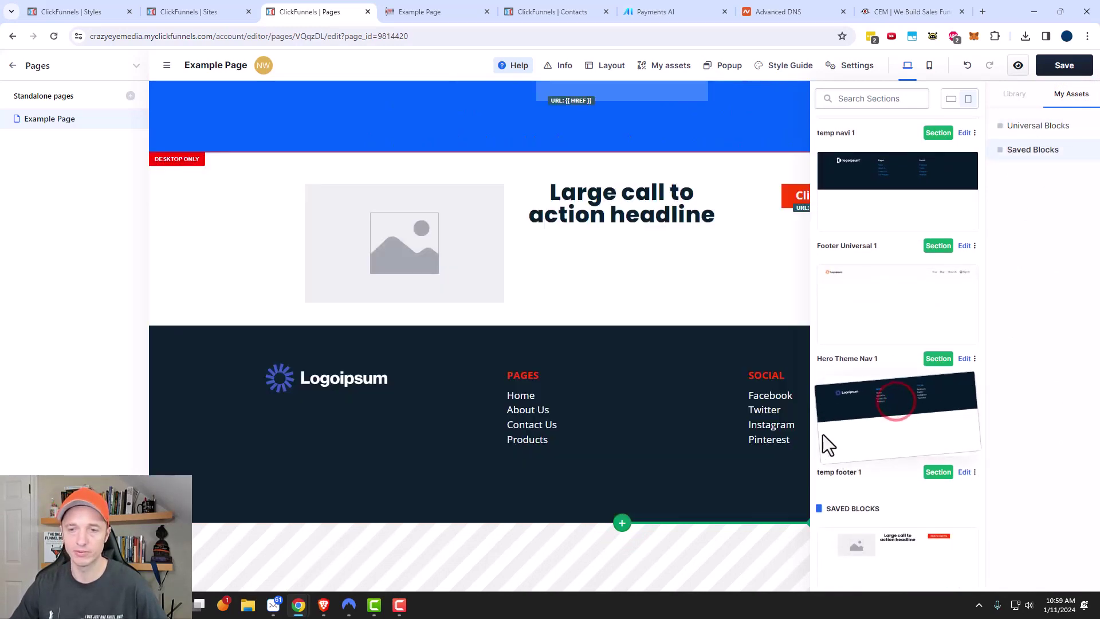
pyautogui.click(641, 438)
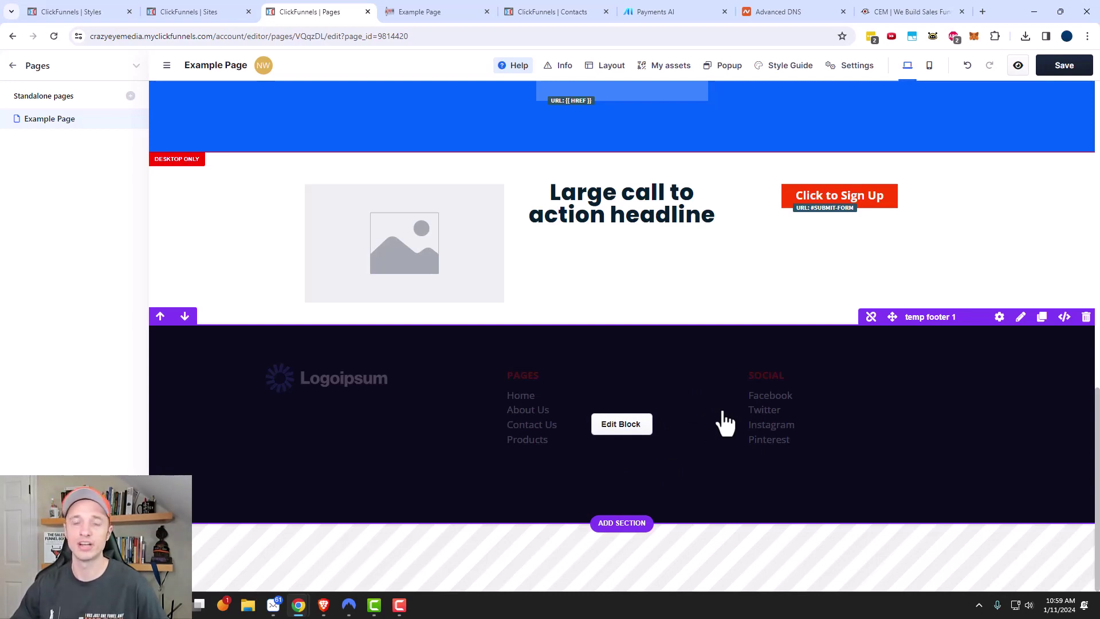
pyautogui.scroll(12, 1056, 319)
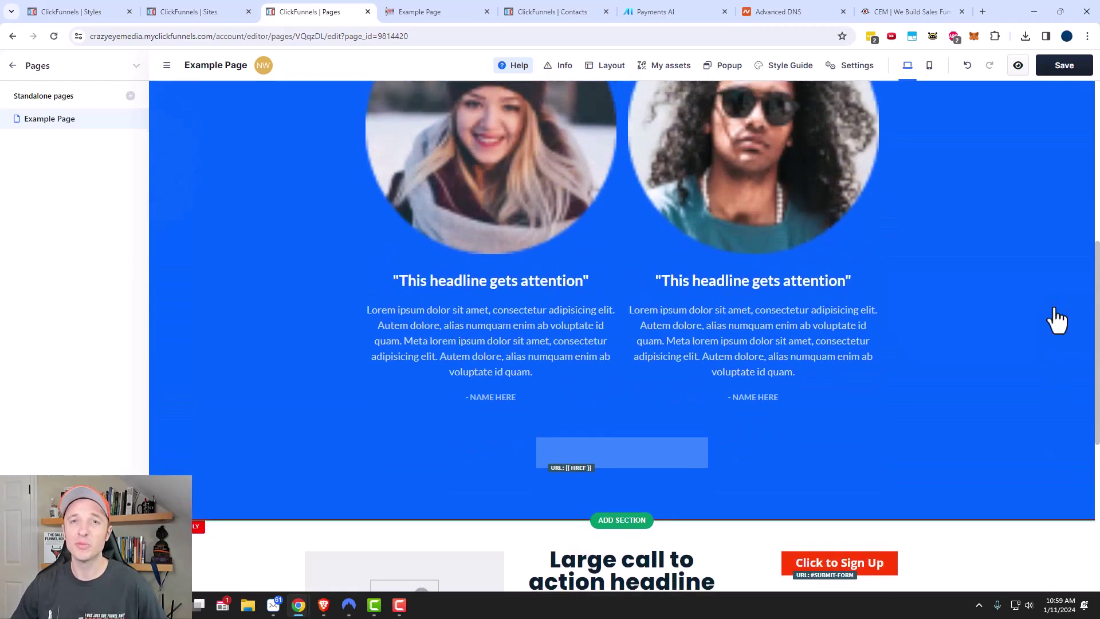
# Step: Give the headline's column a Colored paint and then the Darkest Background, a dark navy block
pyautogui.click(610, 66)
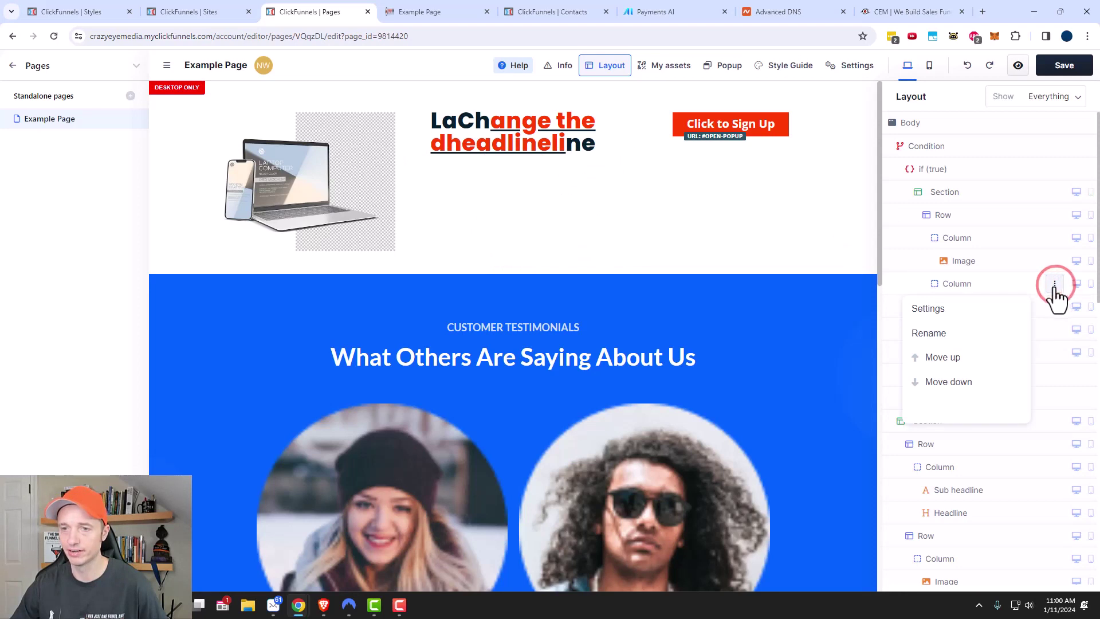
pyautogui.click(951, 310)
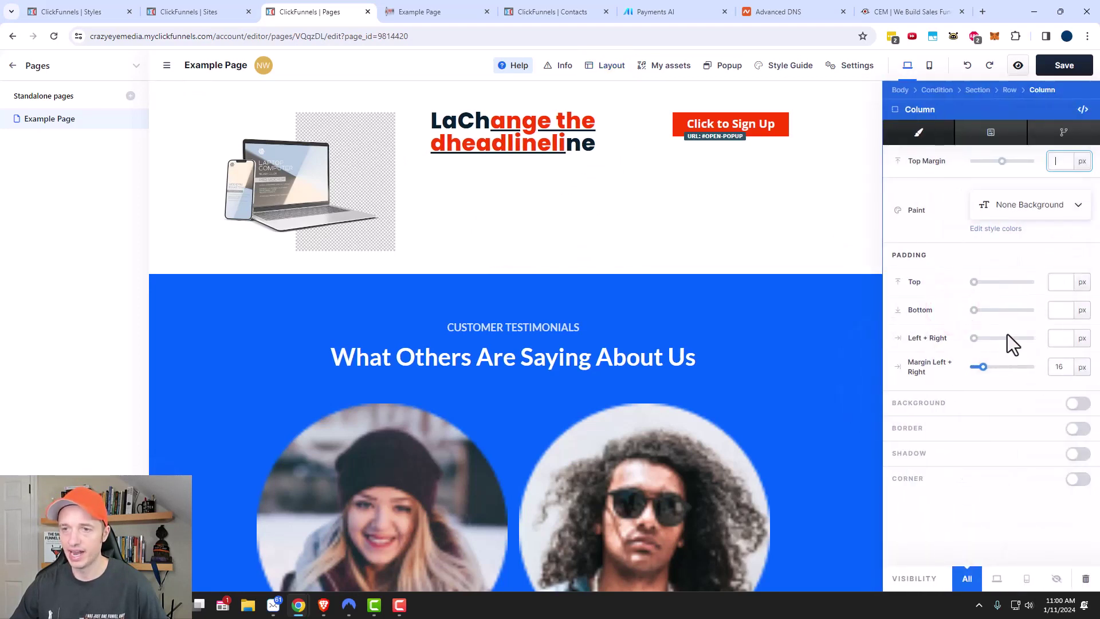
pyautogui.click(1057, 206)
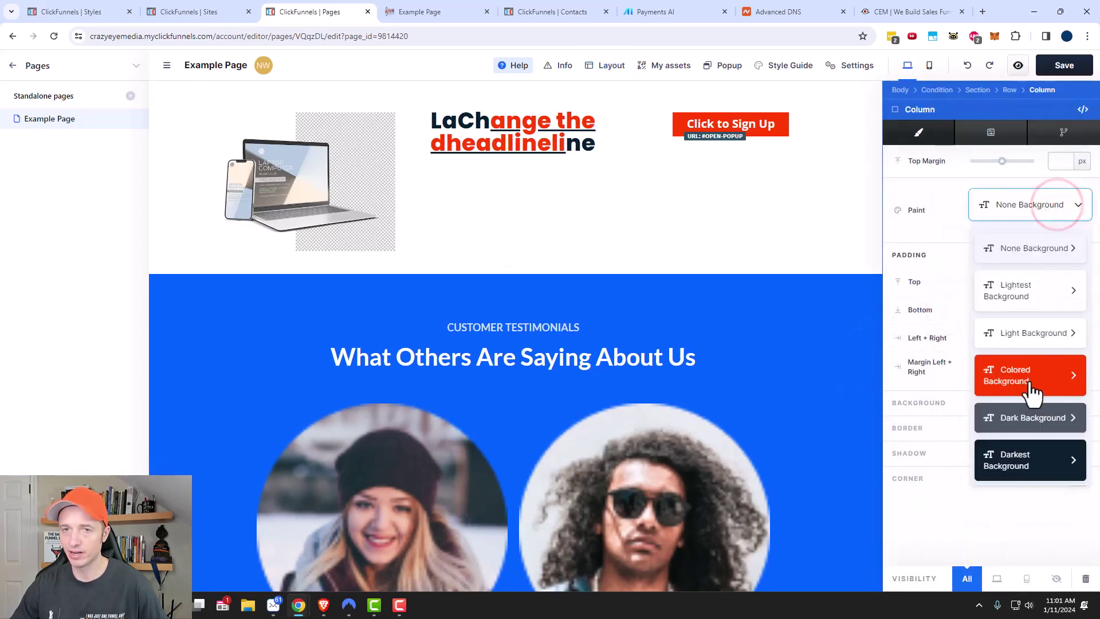
pyautogui.click(1030, 380)
pyautogui.click(1040, 204)
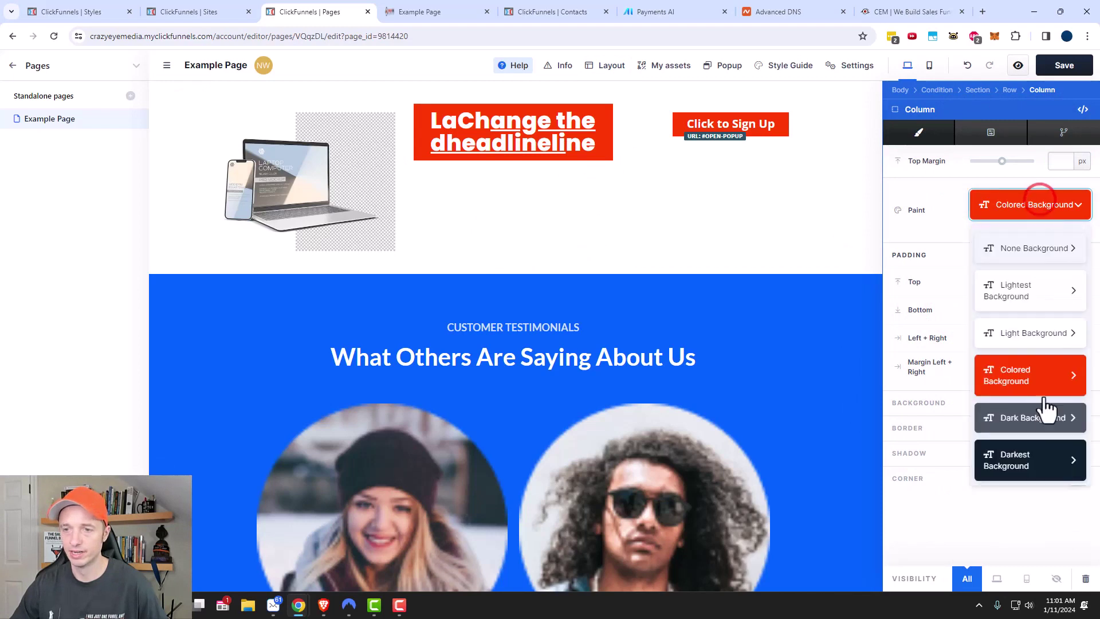
pyautogui.click(1040, 460)
pyautogui.click(817, 239)
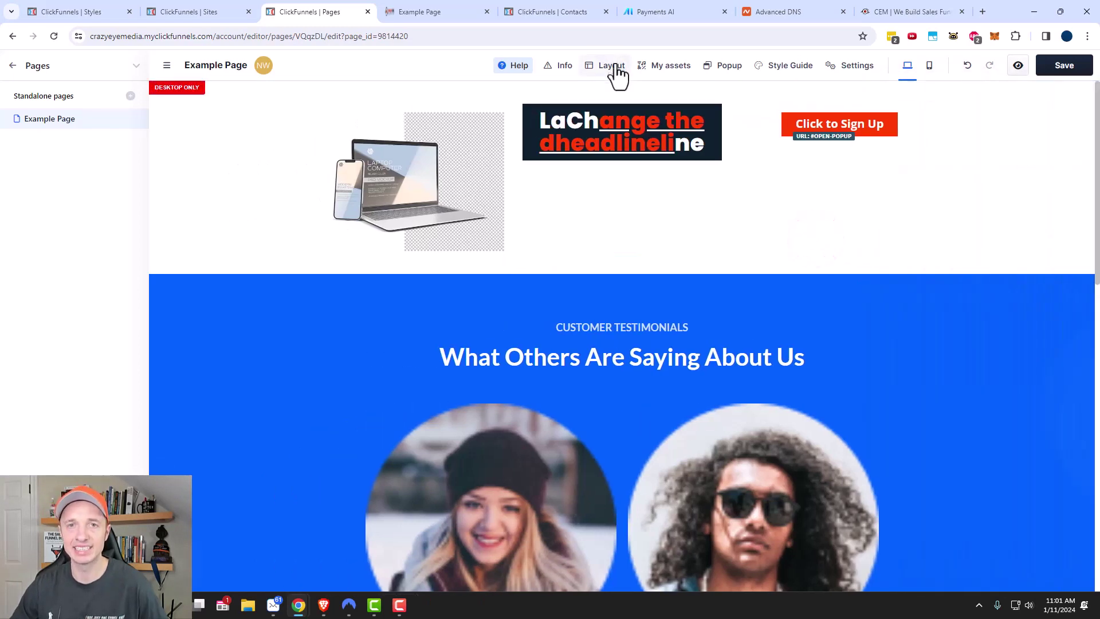
# Step: Scroll through the page element tree to review the layout, then return to desktop view
pyautogui.click(612, 66)
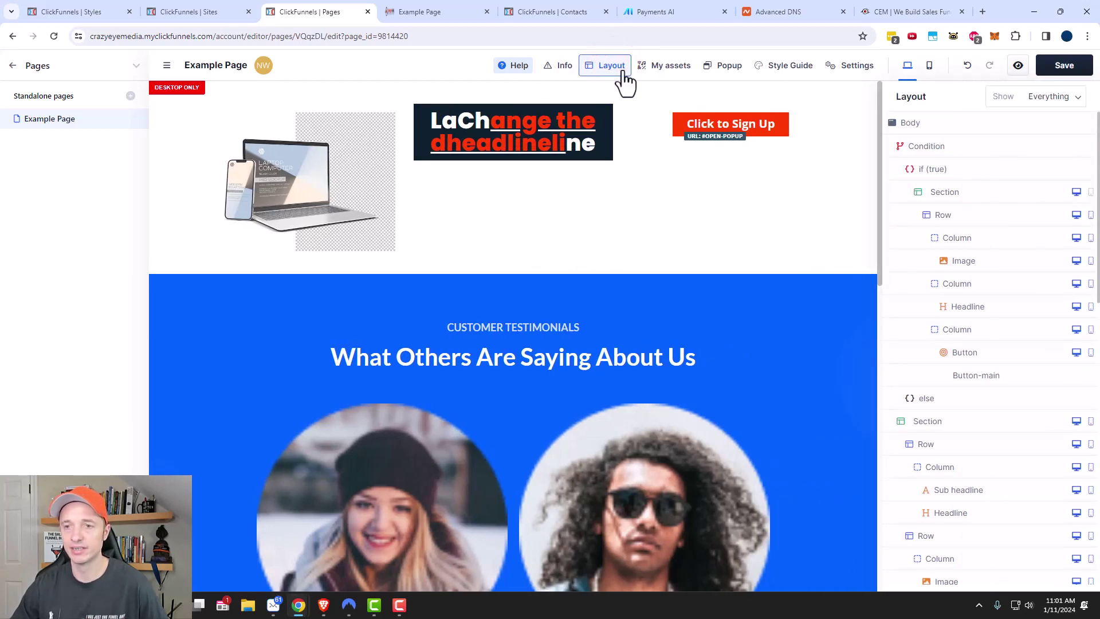
pyautogui.scroll(-5, 1007, 314)
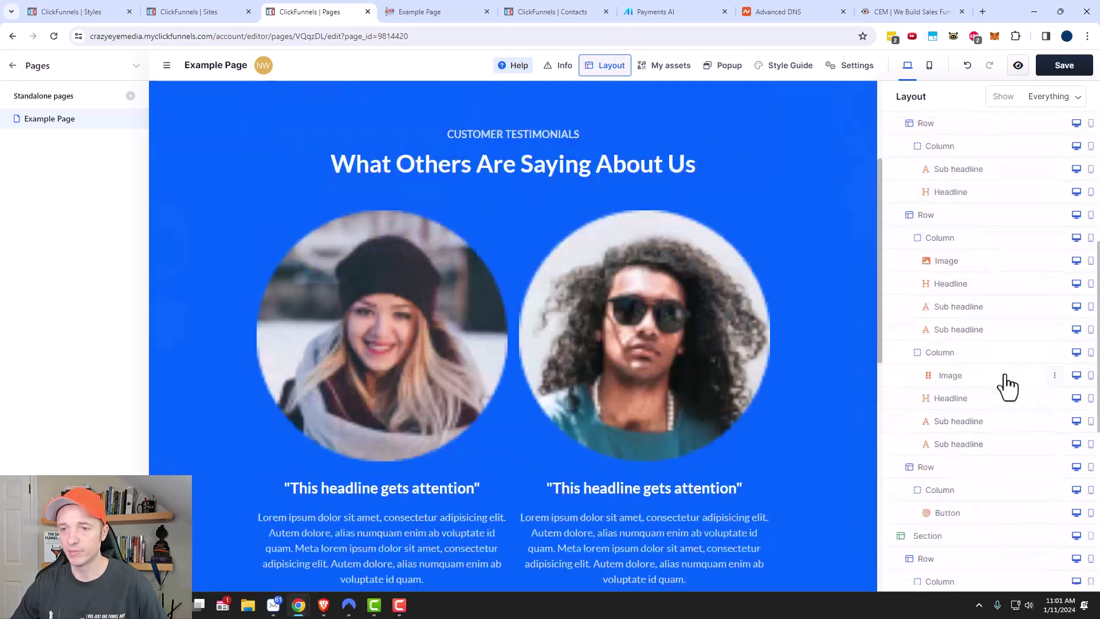
pyautogui.scroll(-4, 1006, 384)
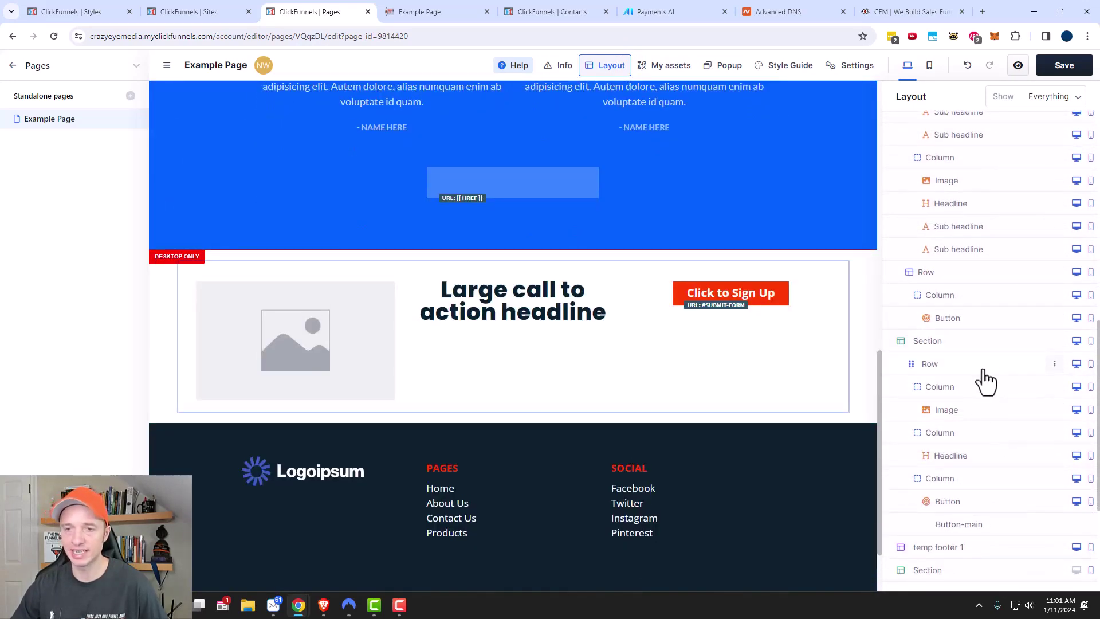
pyautogui.scroll(-4, 994, 422)
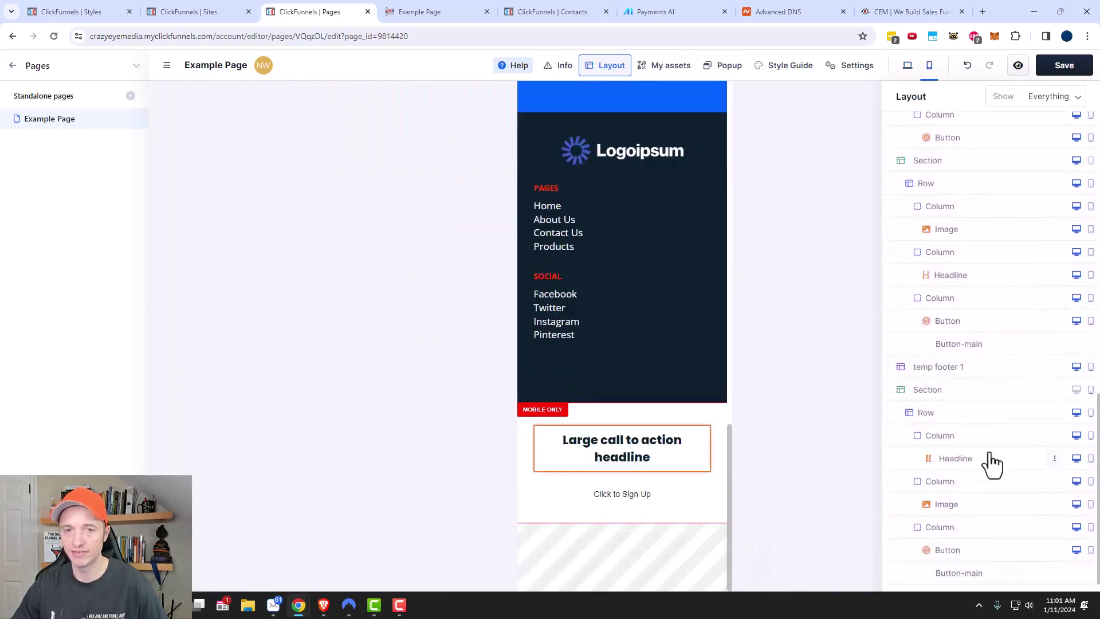
pyautogui.scroll(10, 991, 461)
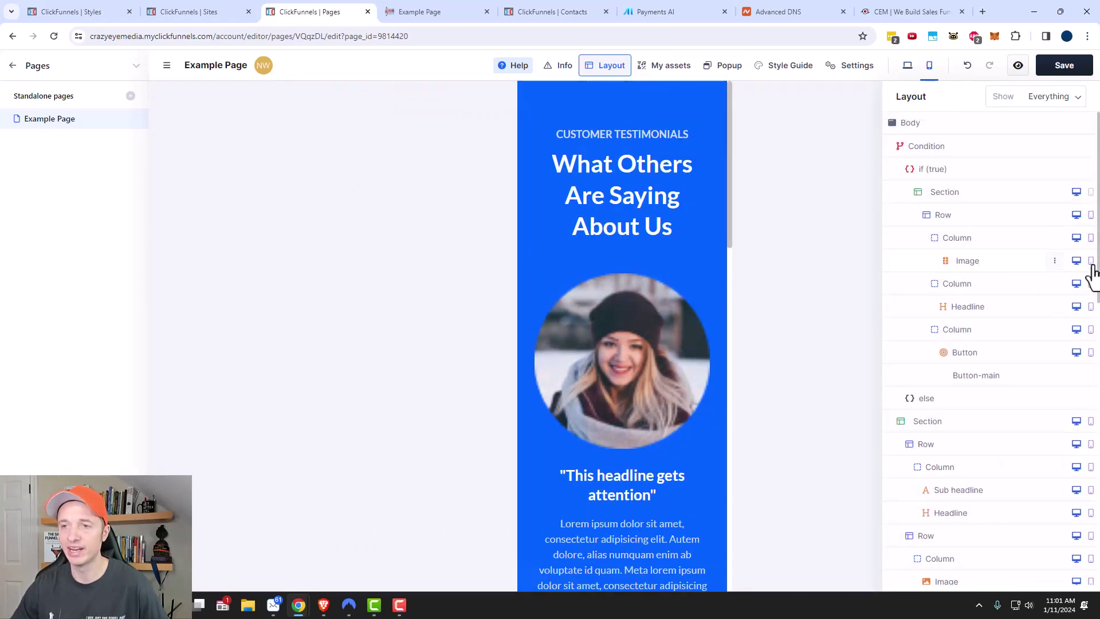
pyautogui.click(812, 212)
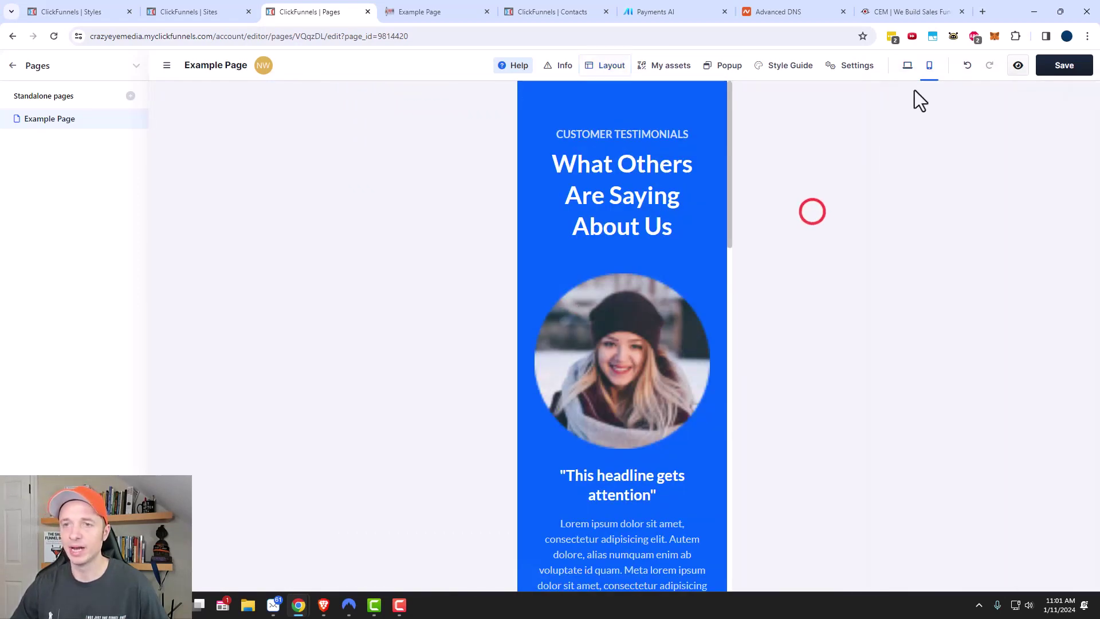
pyautogui.click(907, 65)
# Step: Browse the sections library down to Saved Blocks, where the saved Example section is listed
pyautogui.click(670, 65)
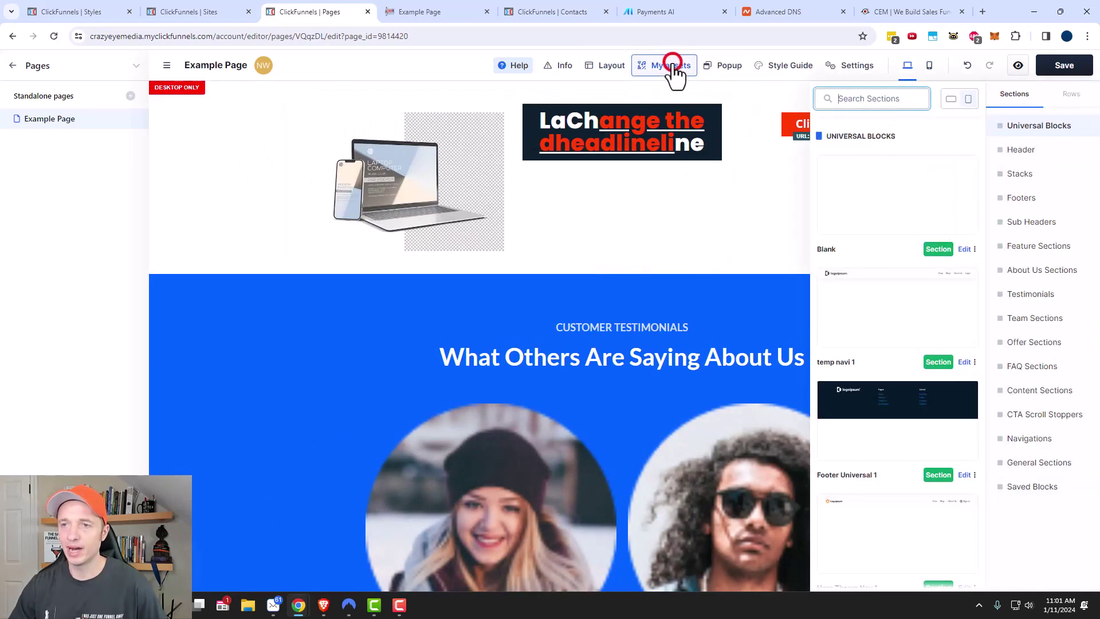
pyautogui.scroll(-3, 867, 223)
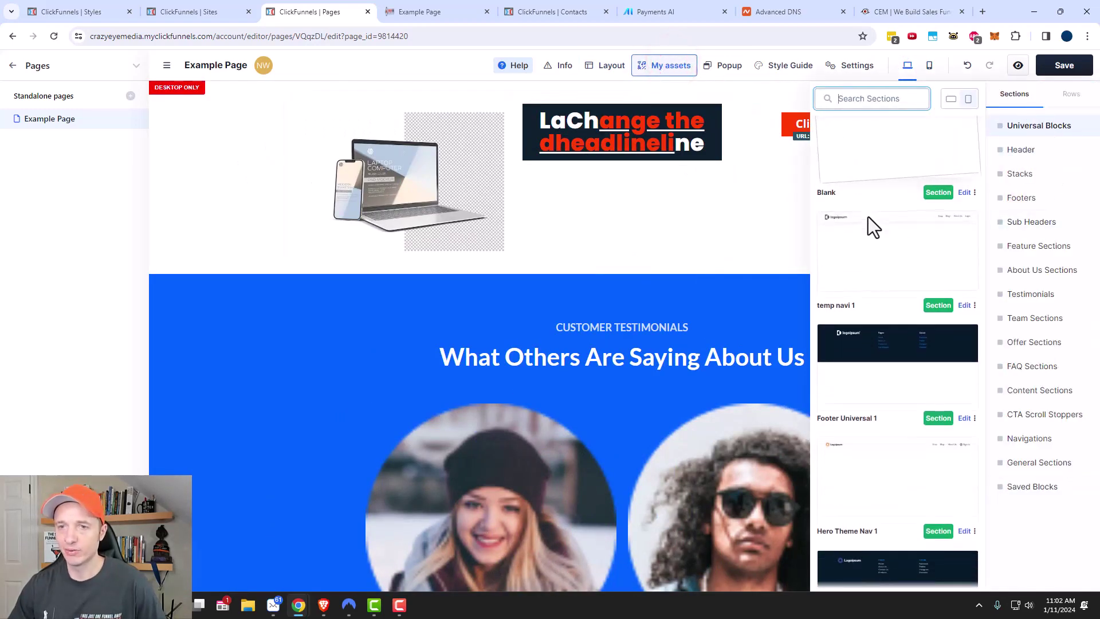
pyautogui.scroll(-3, 894, 356)
pyautogui.scroll(-3, 904, 461)
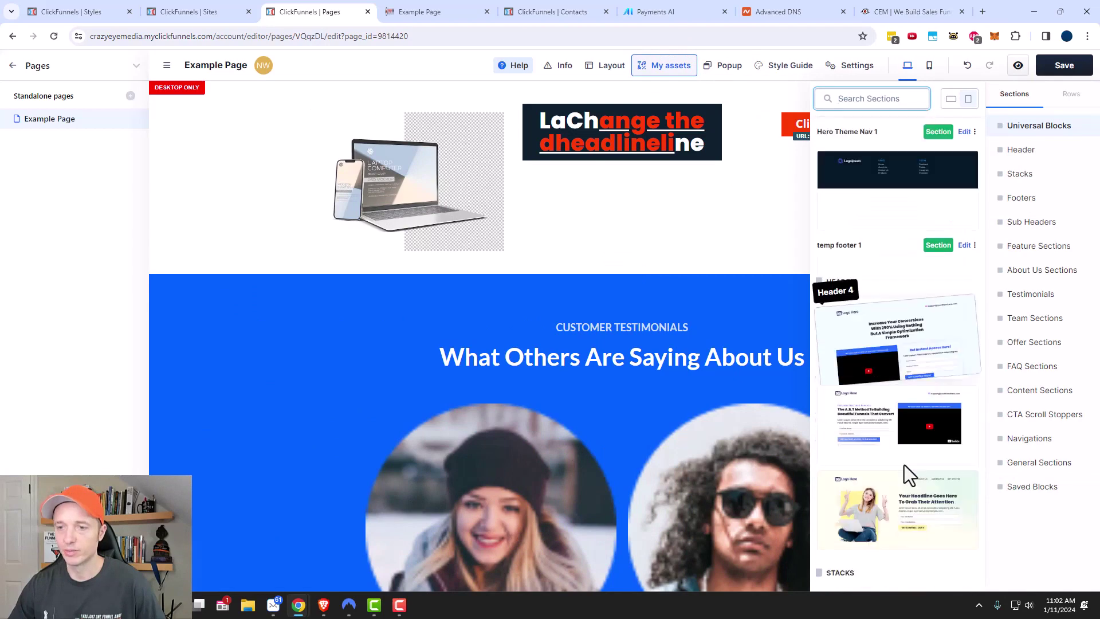
pyautogui.click(1033, 487)
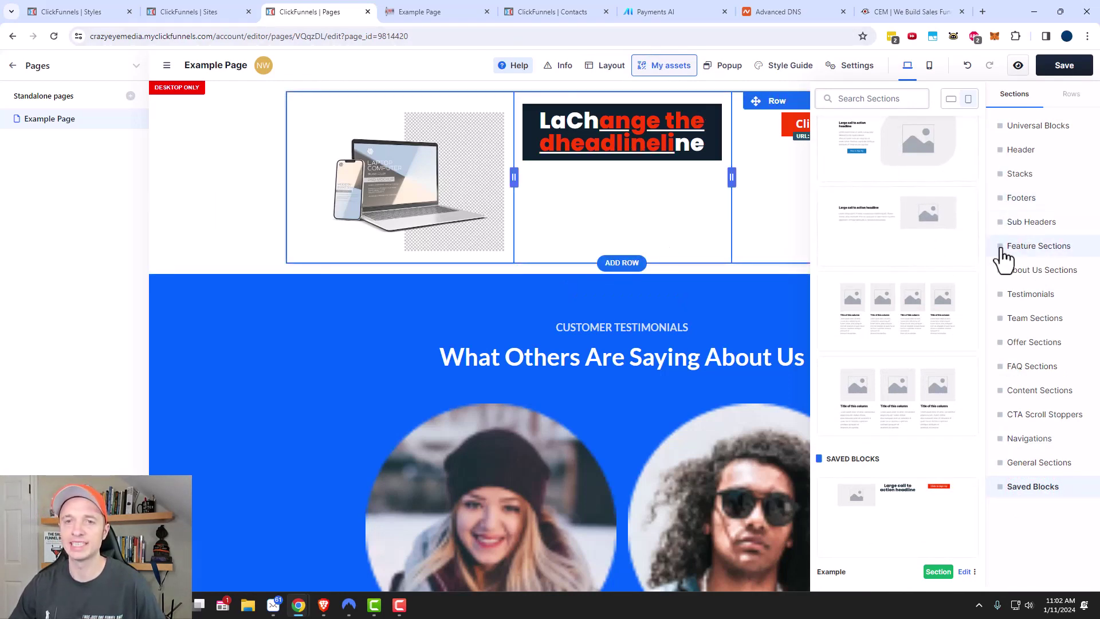
pyautogui.moveTo(727, 69)
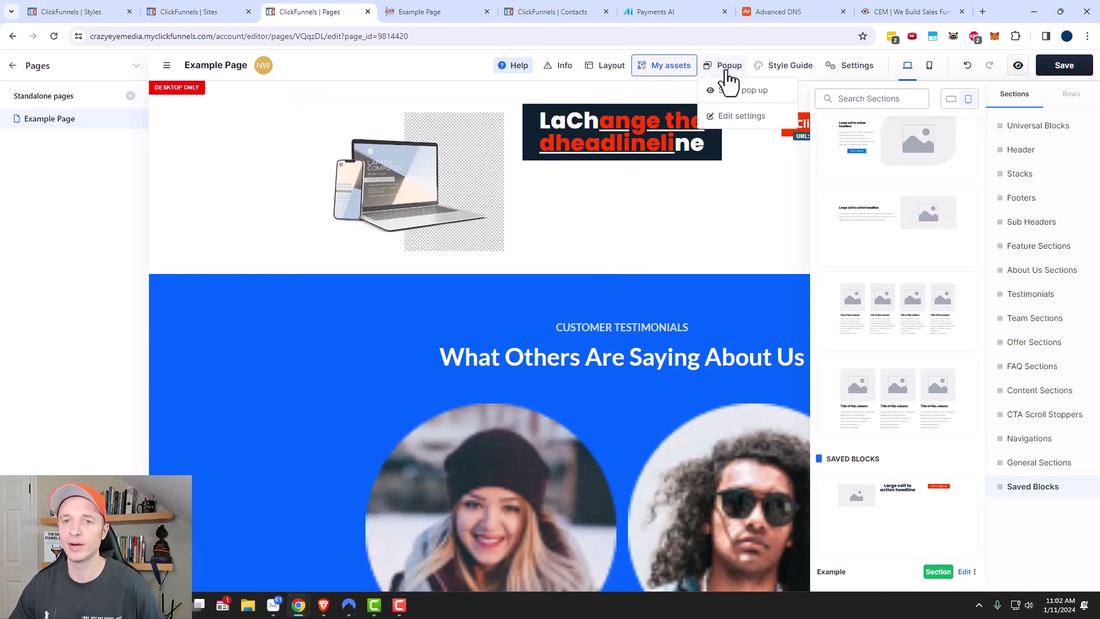
# Step: Review the style guide, body background and typography settings, then open the custom CSS editor
pyautogui.click(791, 67)
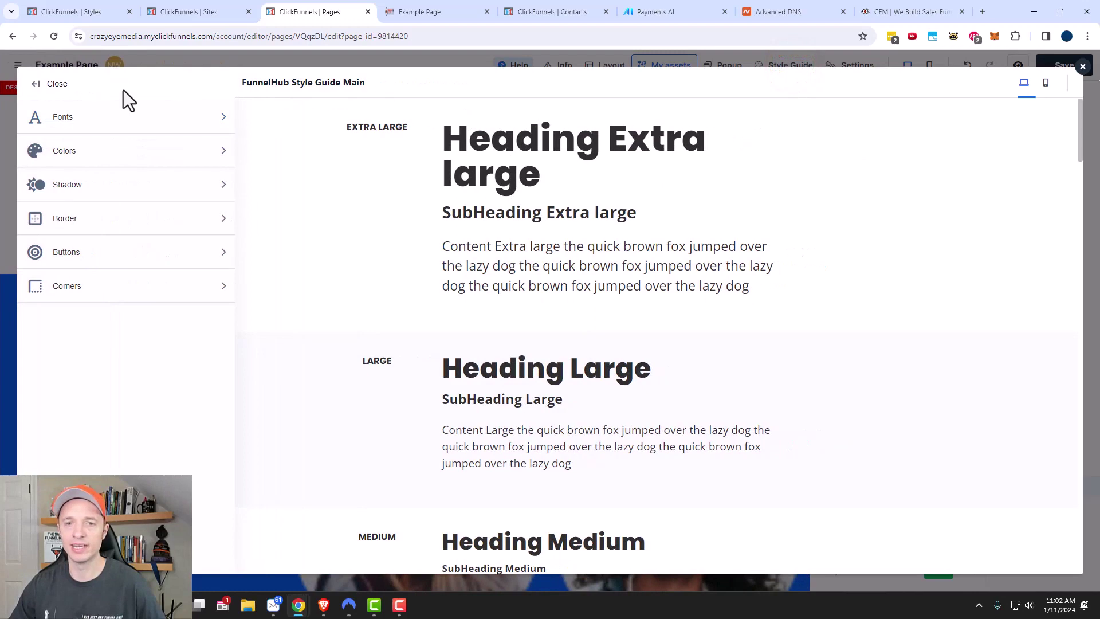
pyautogui.click(54, 84)
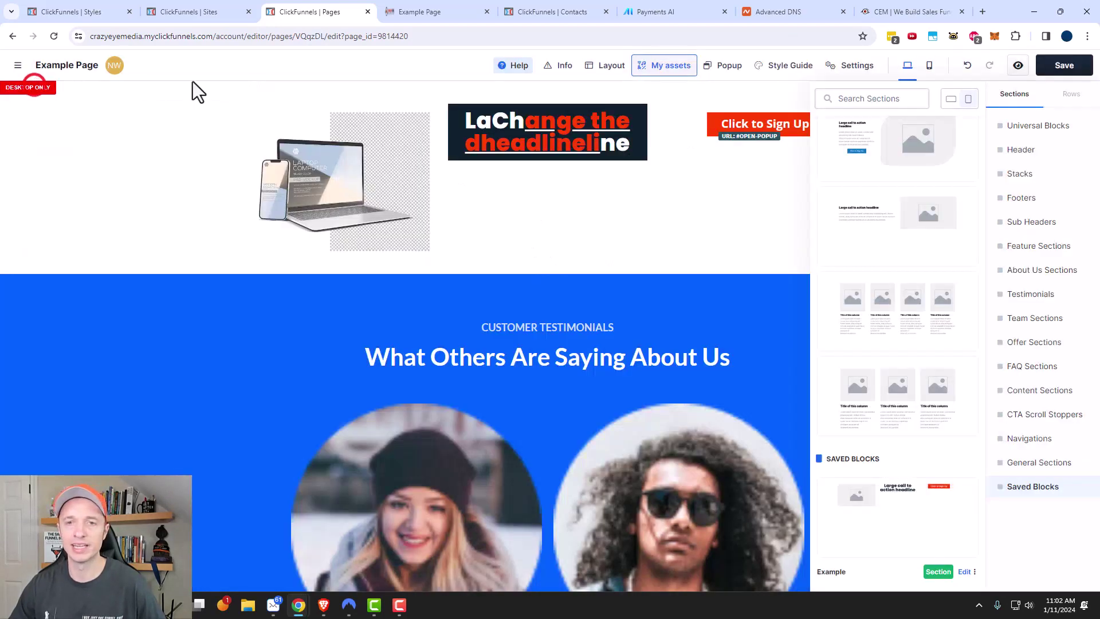
pyautogui.moveTo(827, 71)
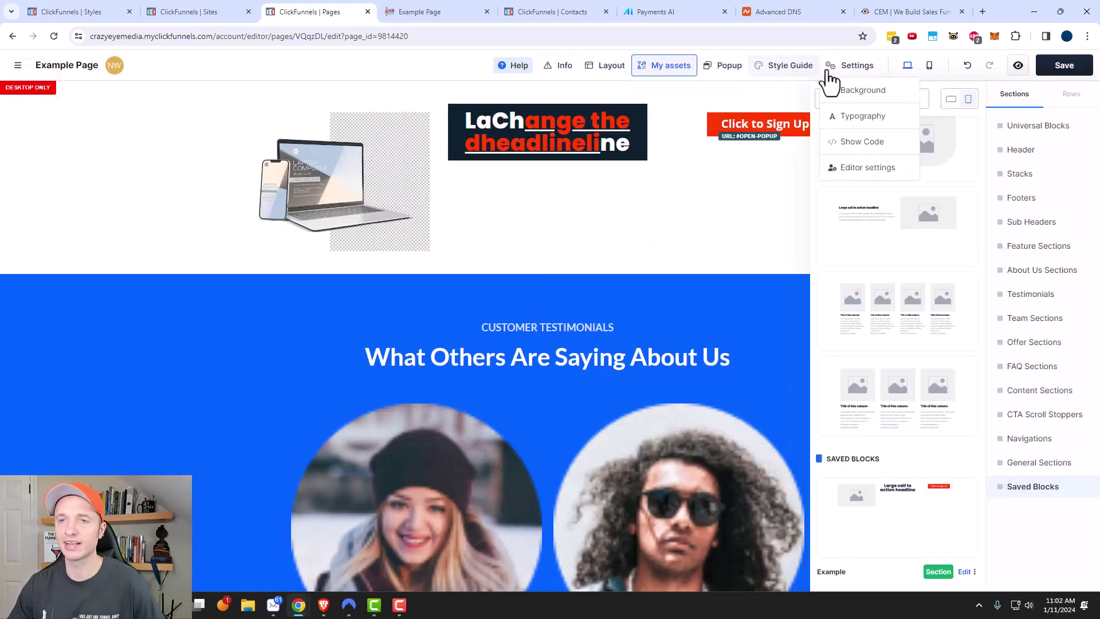
pyautogui.click(880, 95)
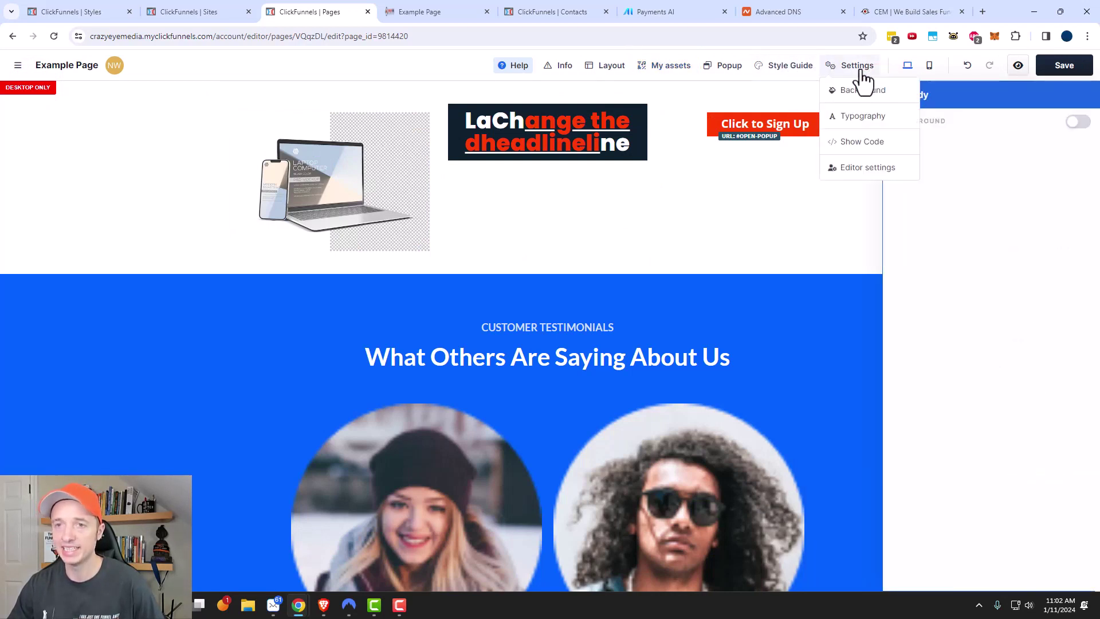
pyautogui.click(886, 121)
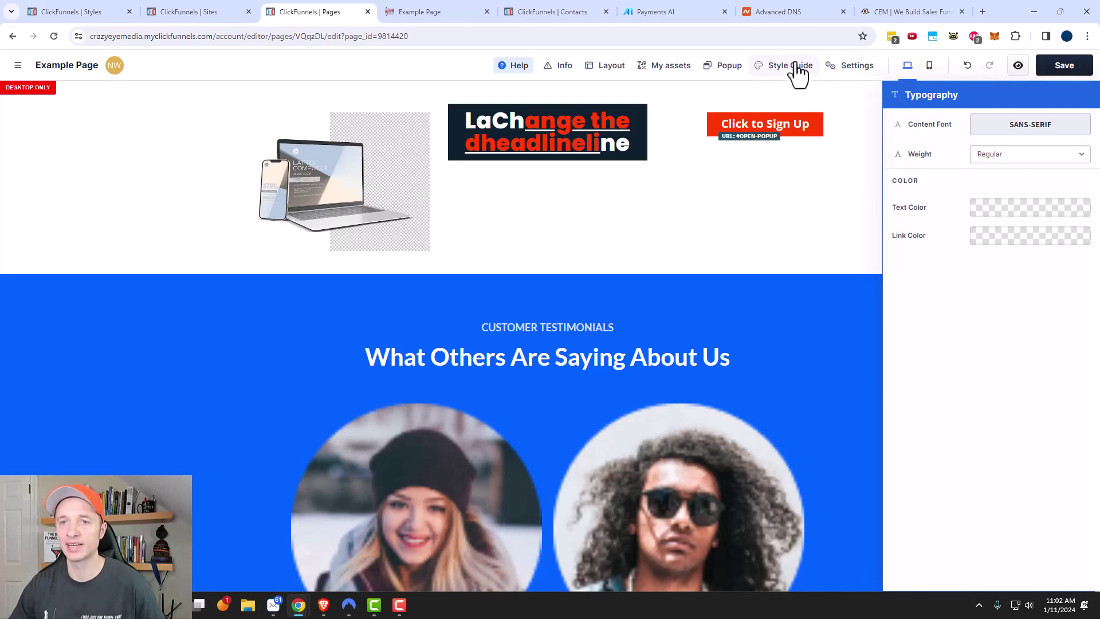
pyautogui.moveTo(856, 70)
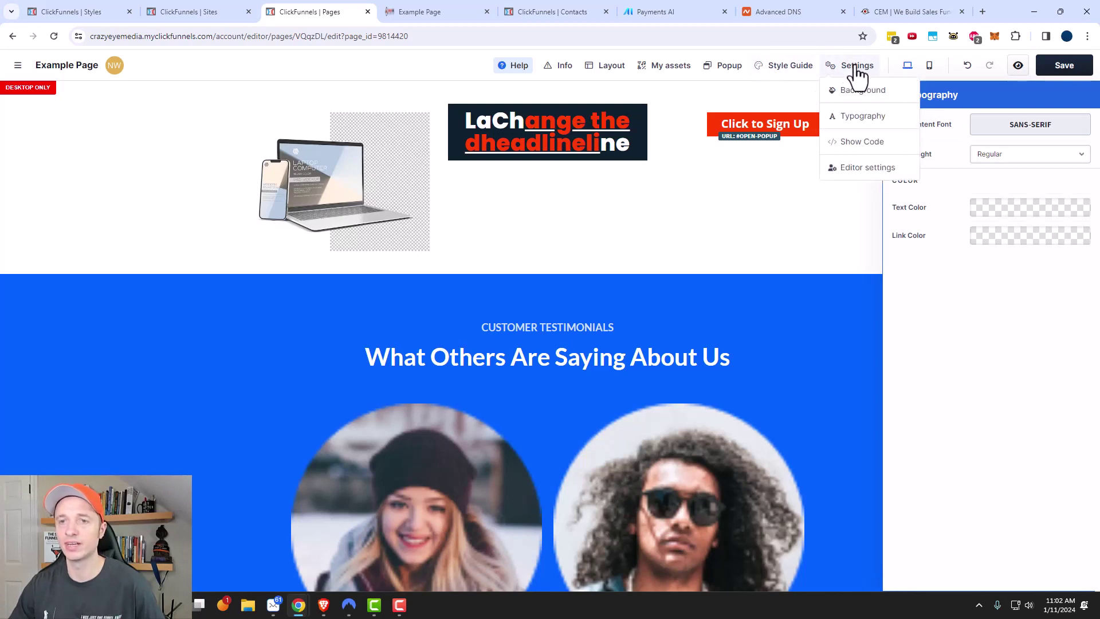
pyautogui.click(871, 145)
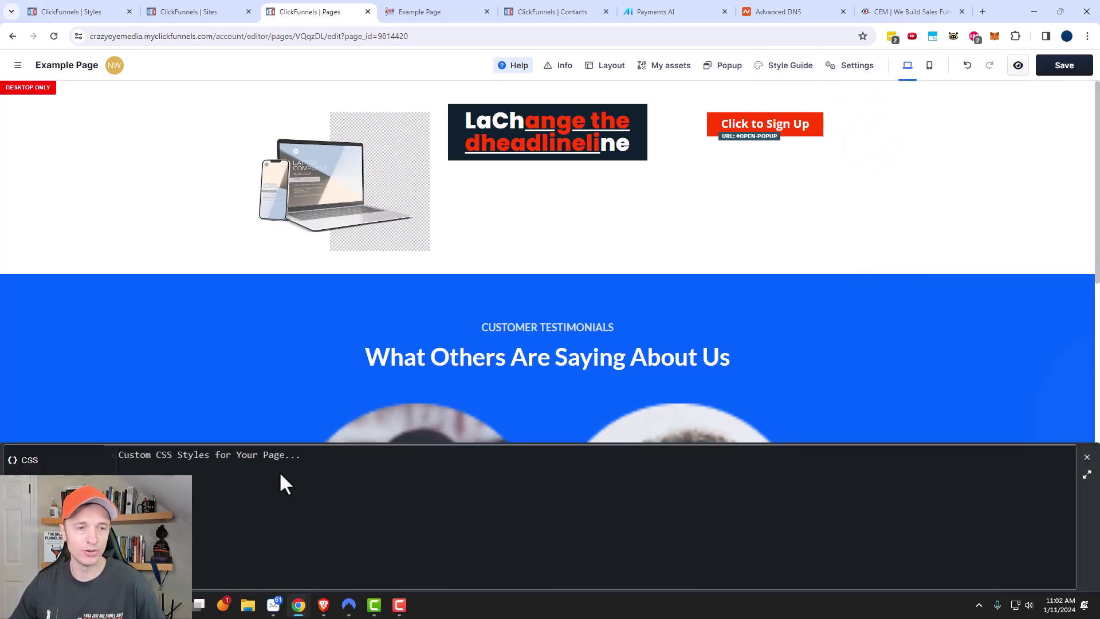
# Step: Look over the CSS and HTML/JS code tabs, close the code panel, and open Editor Settings
pyautogui.click(233, 469)
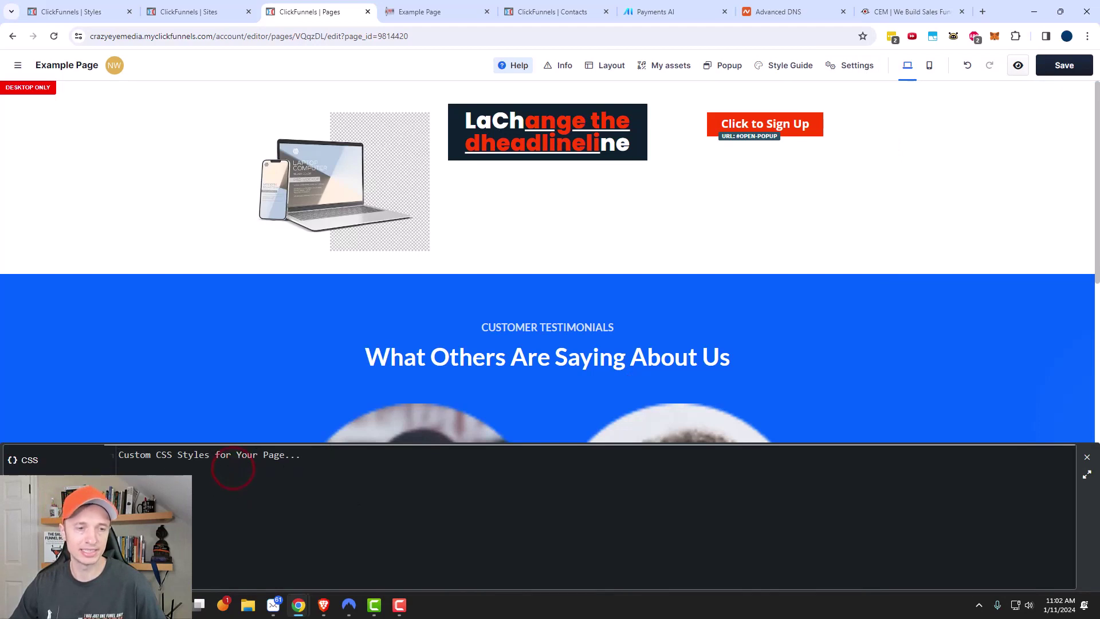
pyautogui.click(35, 488)
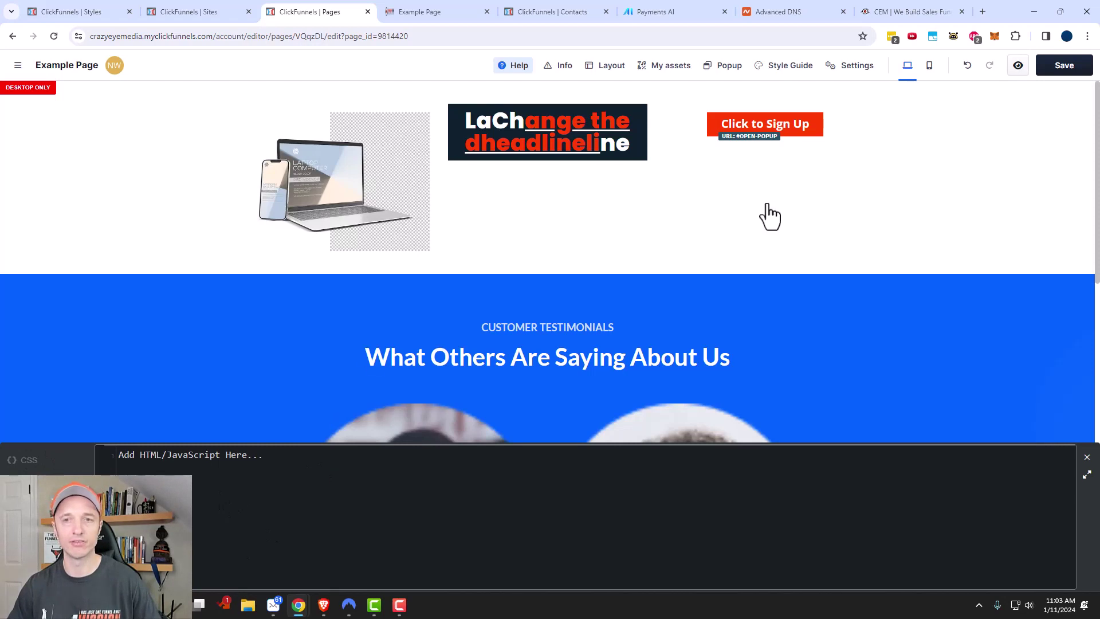
pyautogui.click(771, 234)
pyautogui.click(863, 66)
pyautogui.click(872, 167)
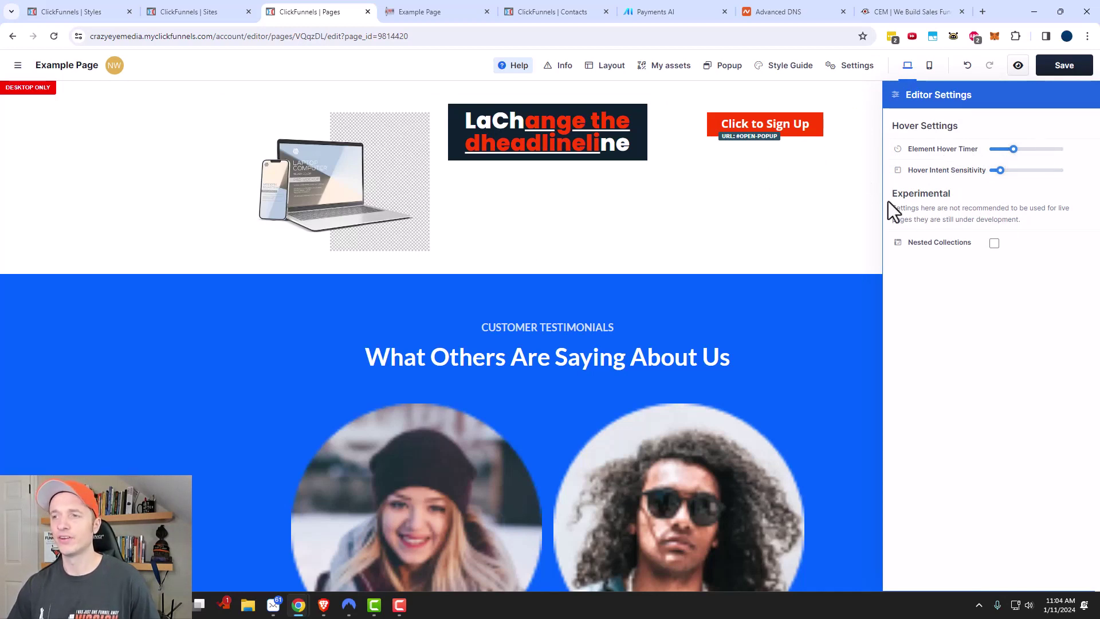
# Step: Close editor settings and check the page in mobile, then desktop layout
pyautogui.click(866, 229)
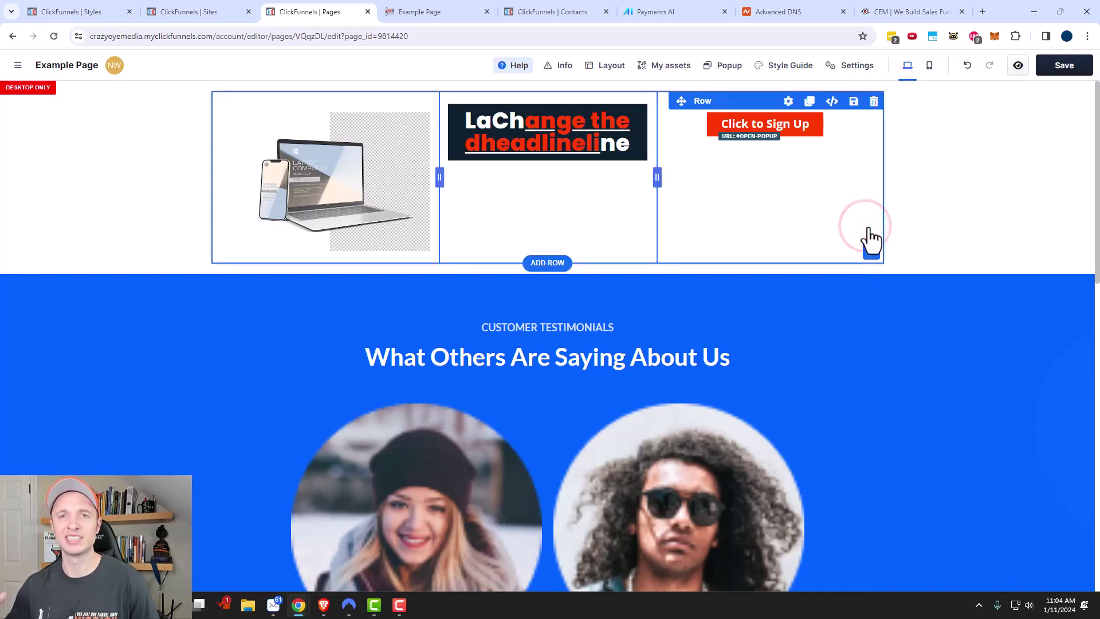
pyautogui.click(930, 74)
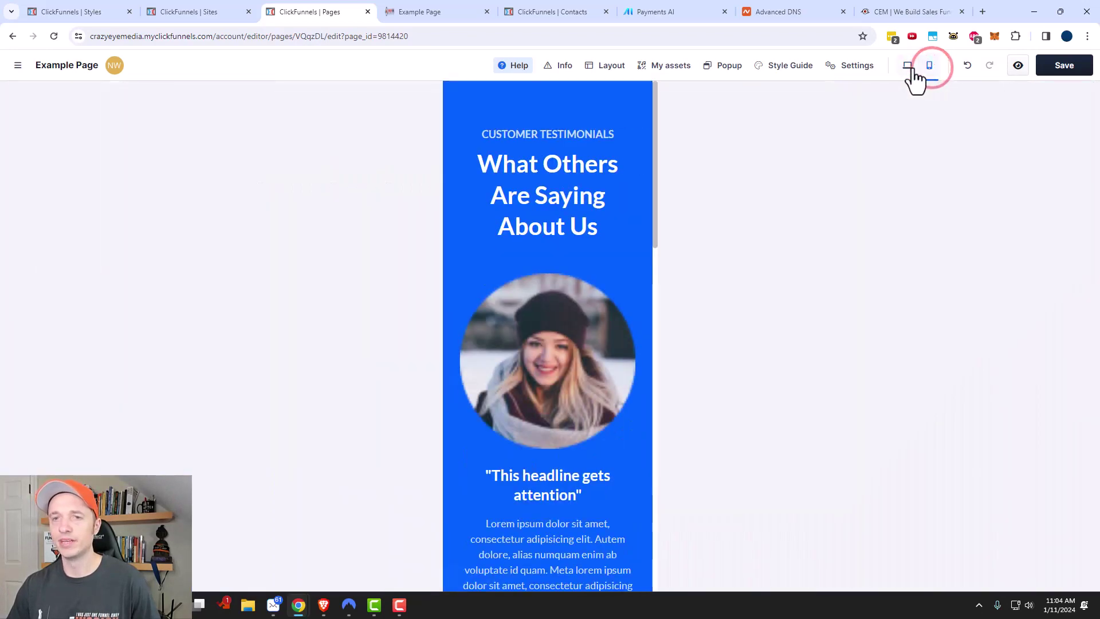
pyautogui.click(910, 69)
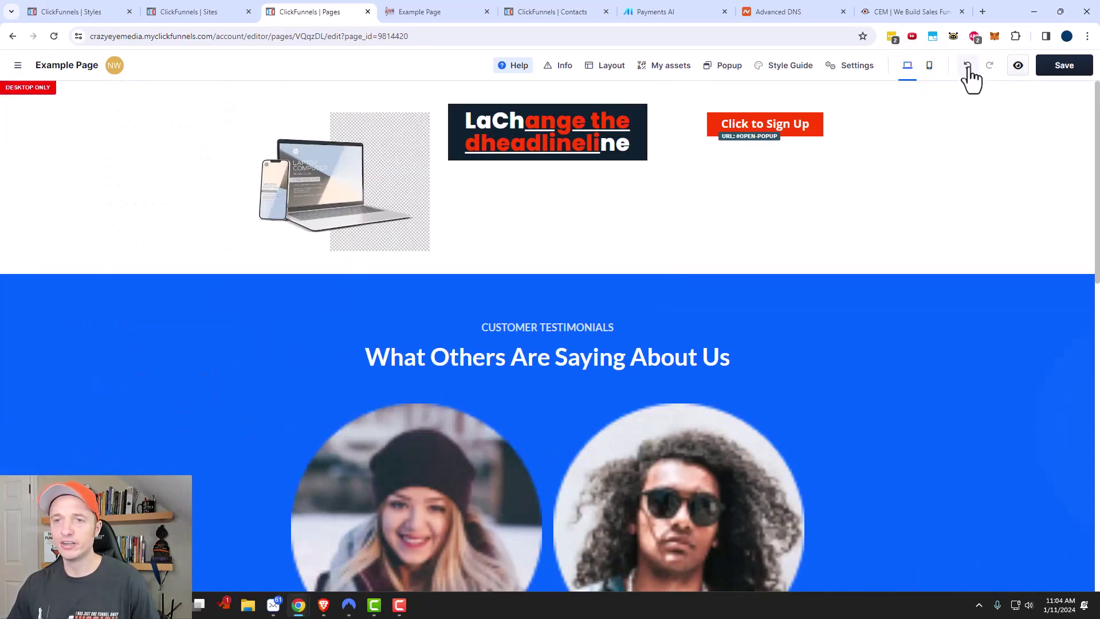
# Step: Delete the testimonials section, then undo to restore it below the headline section
pyautogui.scroll(-2, 771, 401)
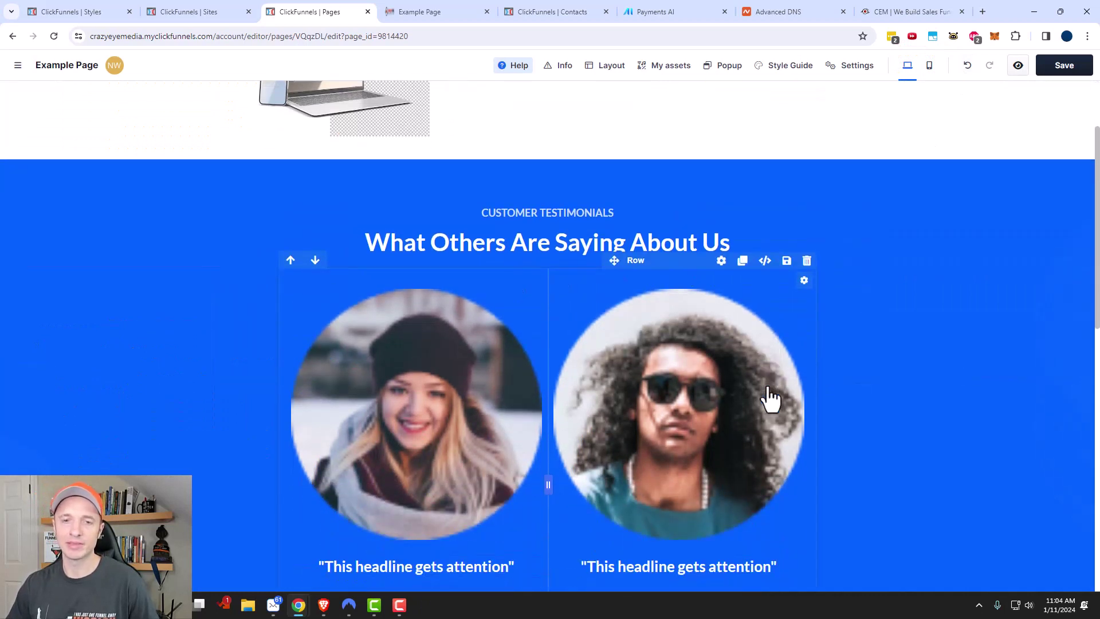
pyautogui.moveTo(987, 184)
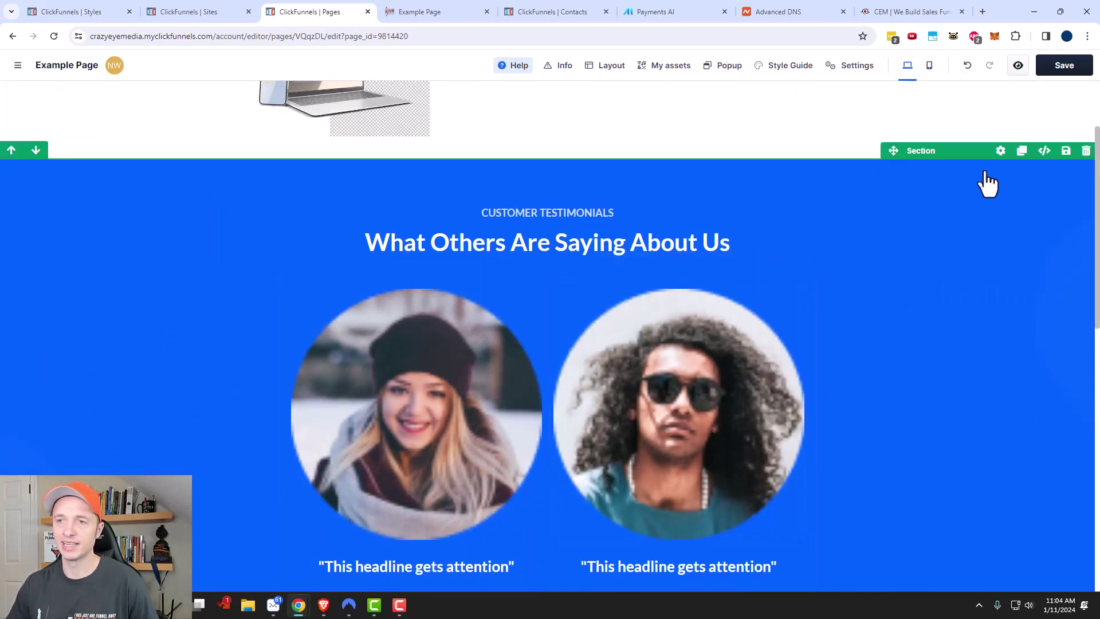
pyautogui.click(1084, 150)
pyautogui.scroll(2, 951, 248)
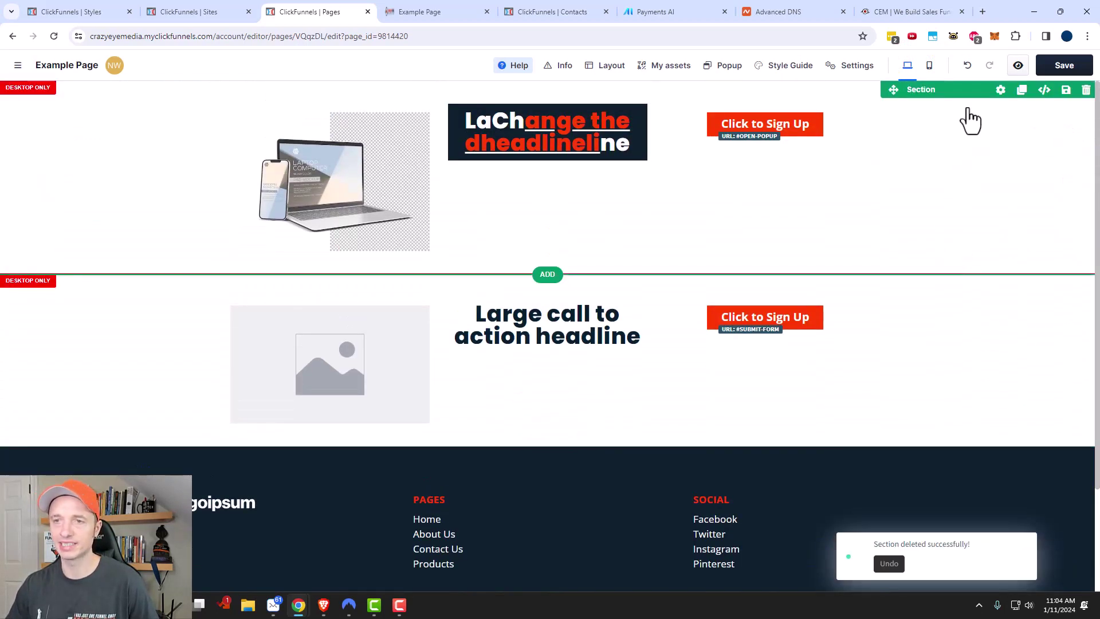
pyautogui.click(968, 66)
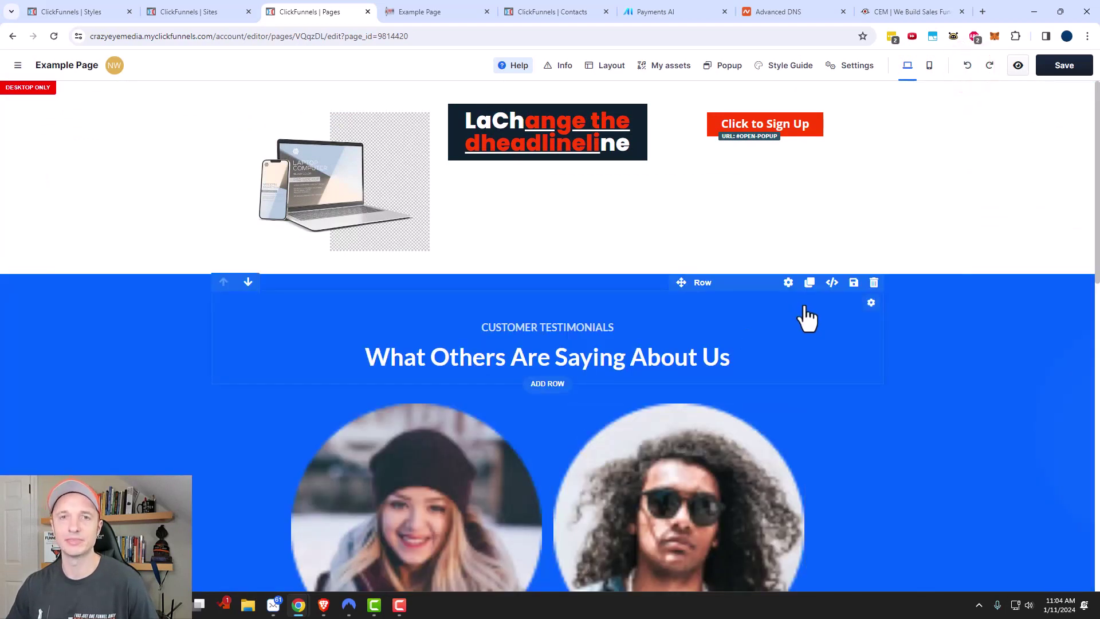
# Step: Preview the page in a new tab and come back to the editor
pyautogui.click(1018, 67)
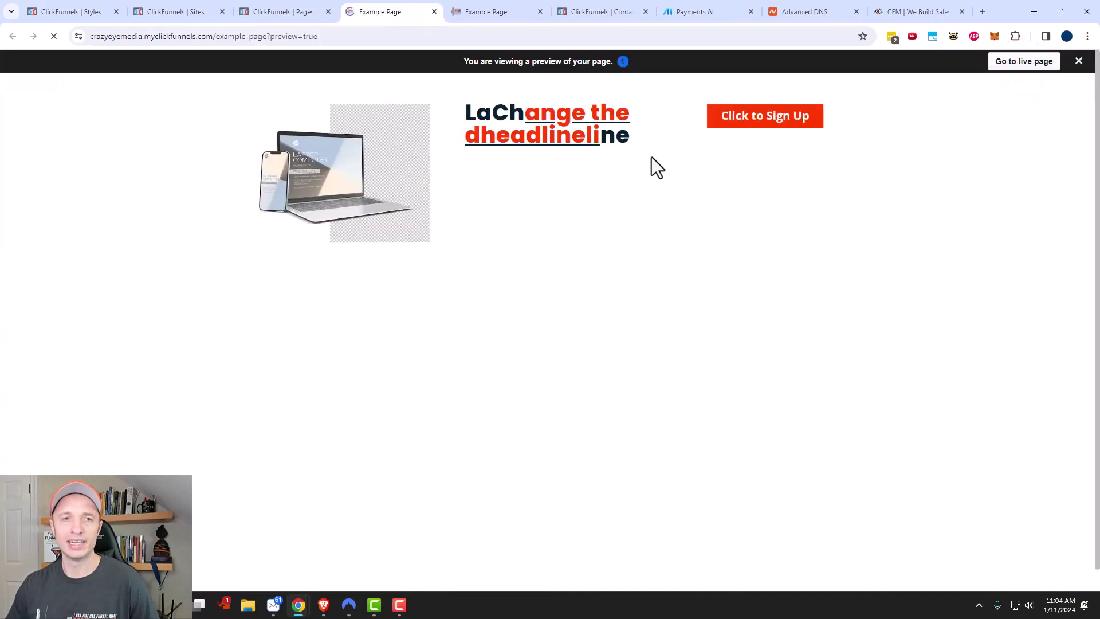
pyautogui.click(298, 12)
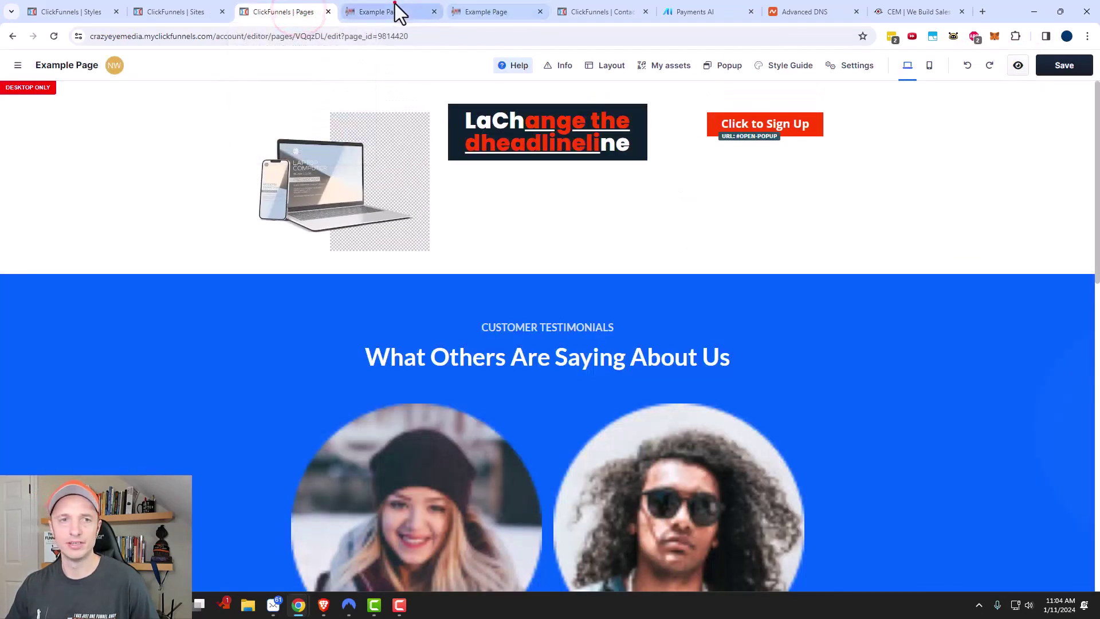
pyautogui.click(394, 5)
pyautogui.click(295, 5)
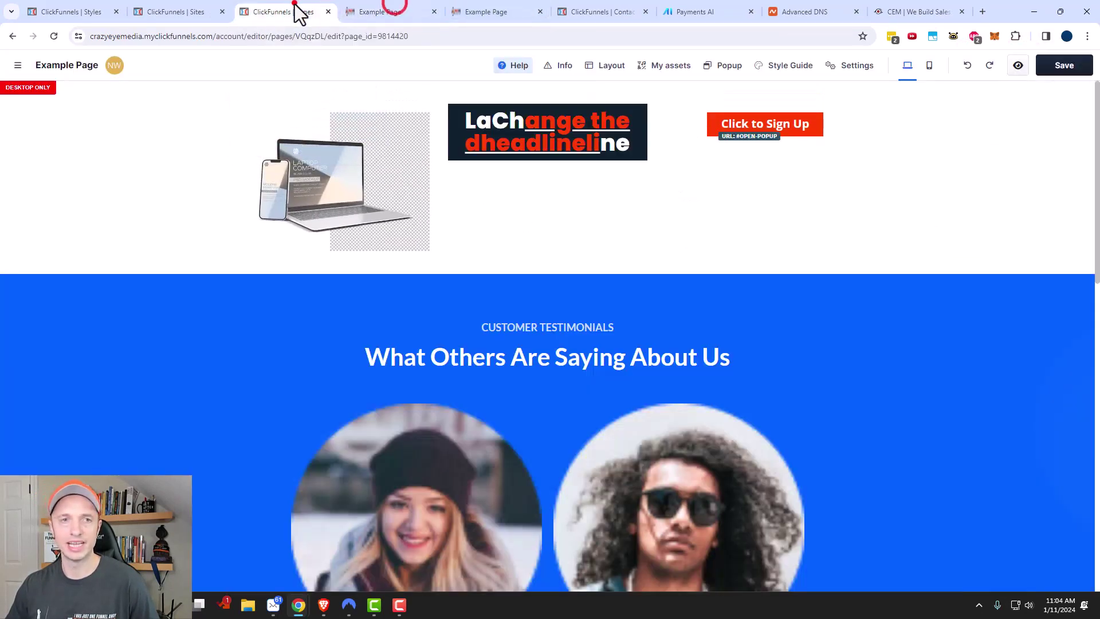
# Step: Save the page, preview the saved version, then show the pages list with Example Page
pyautogui.click(1067, 72)
pyautogui.click(1017, 66)
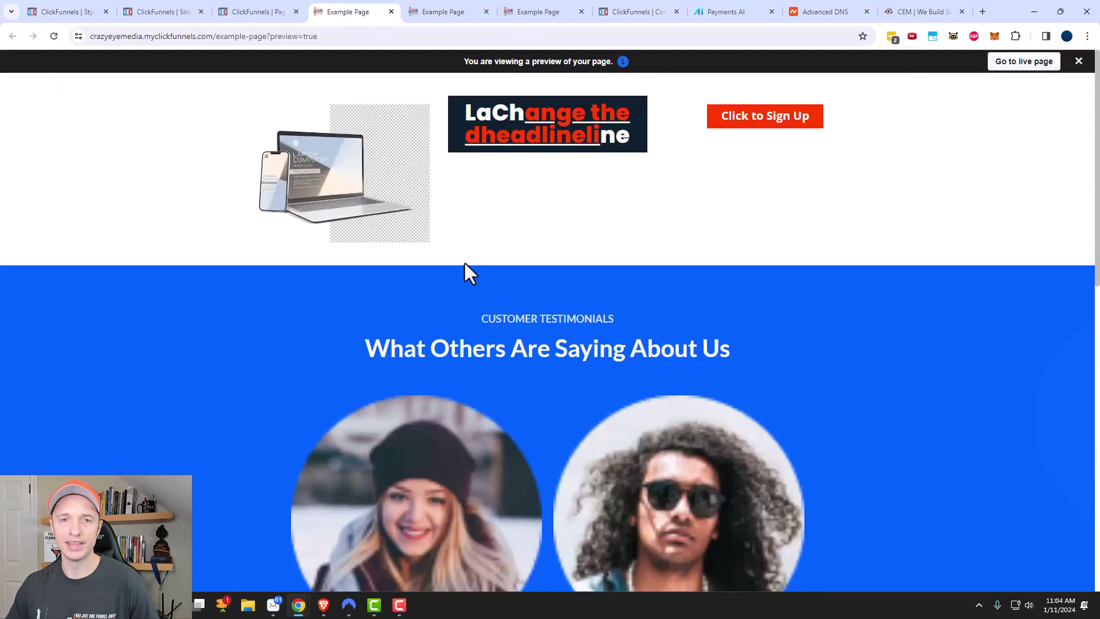
pyautogui.scroll(-10, 511, 421)
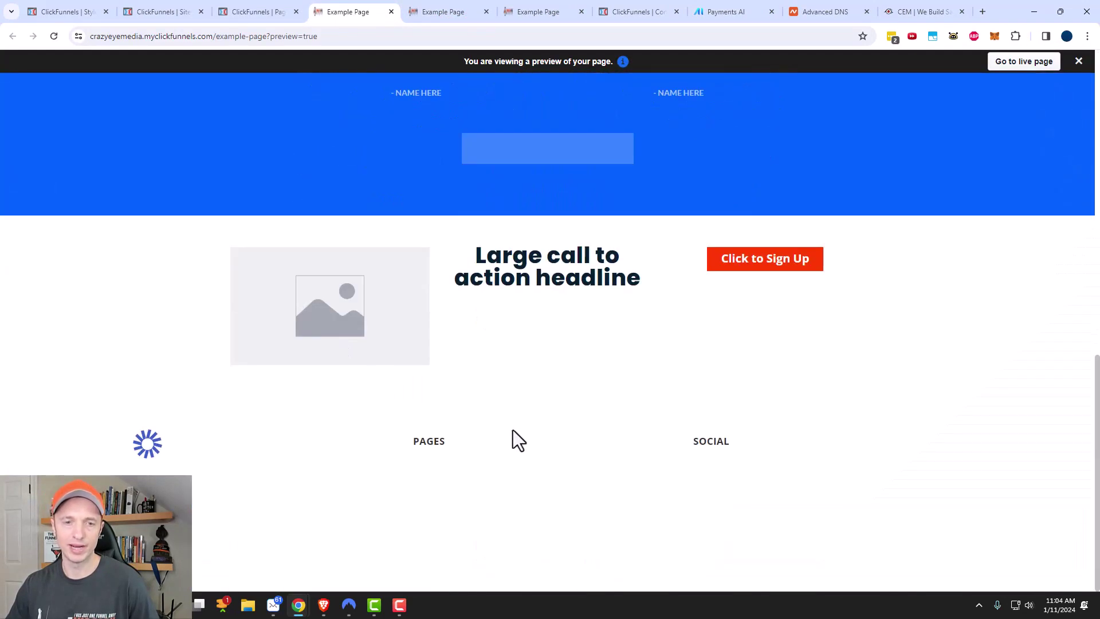
pyautogui.scroll(5, 513, 429)
pyautogui.click(252, 13)
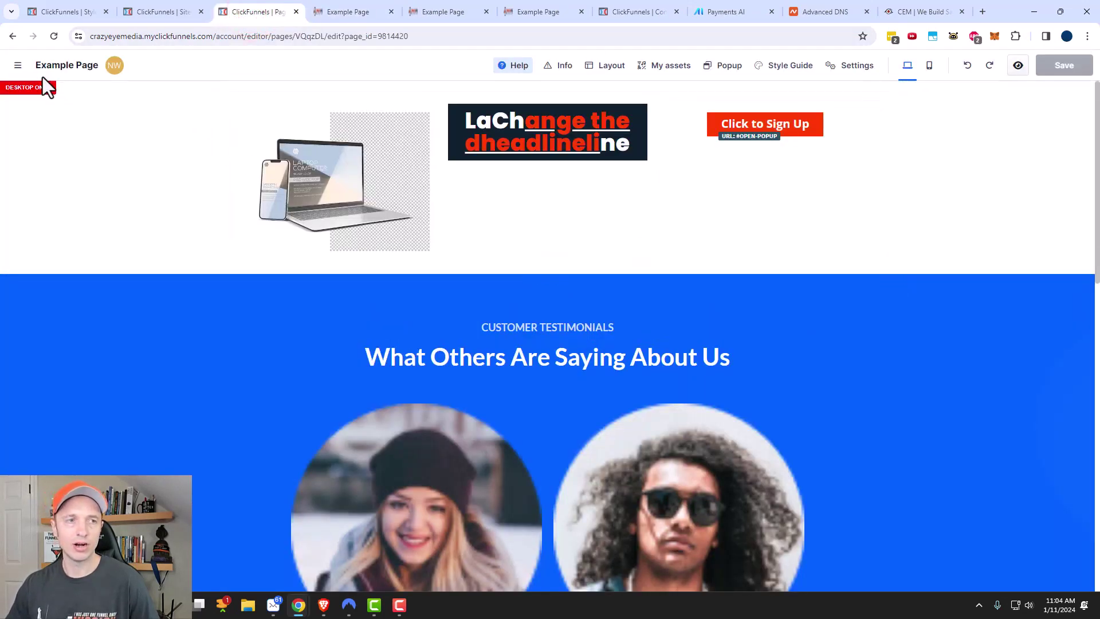
pyautogui.click(18, 66)
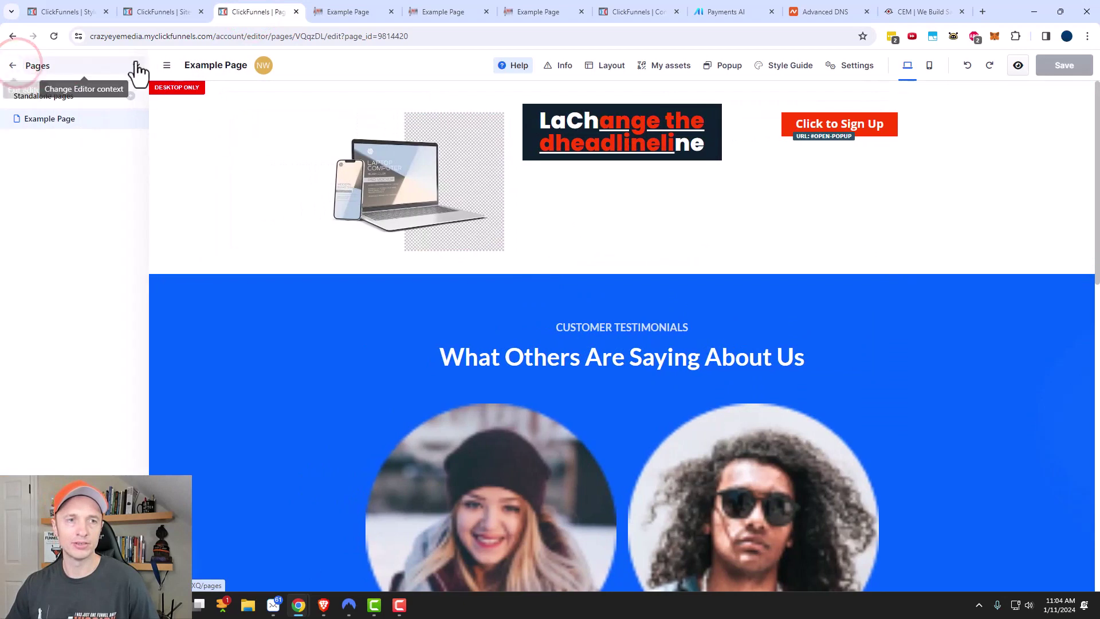
# Step: Exit the editor to the site's Pages dashboard listing Example Page under Standalone pages
pyautogui.click(12, 66)
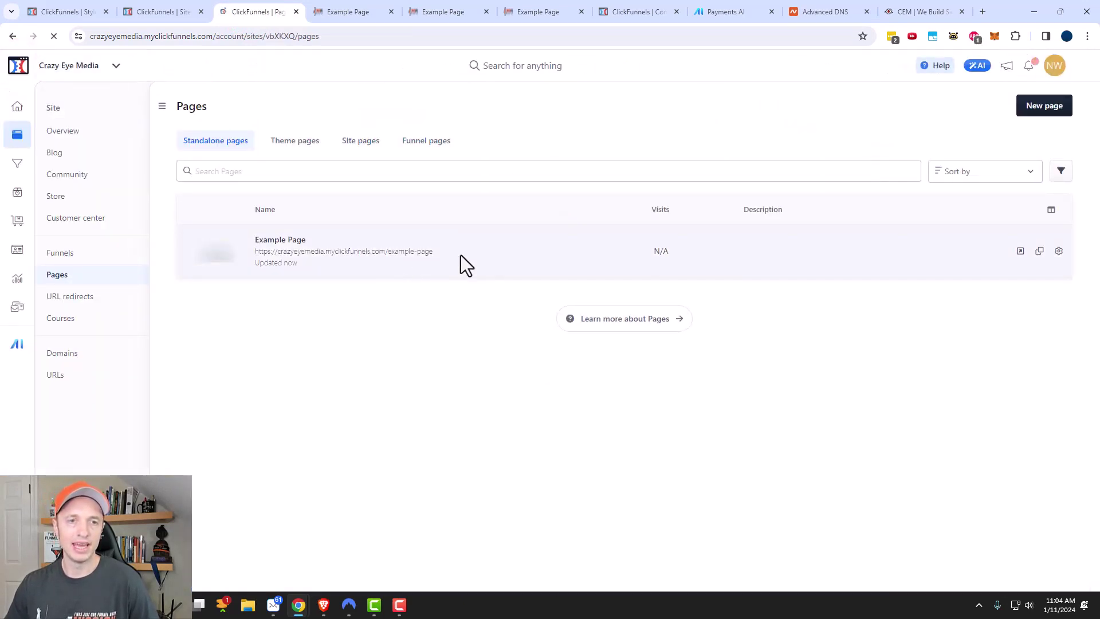